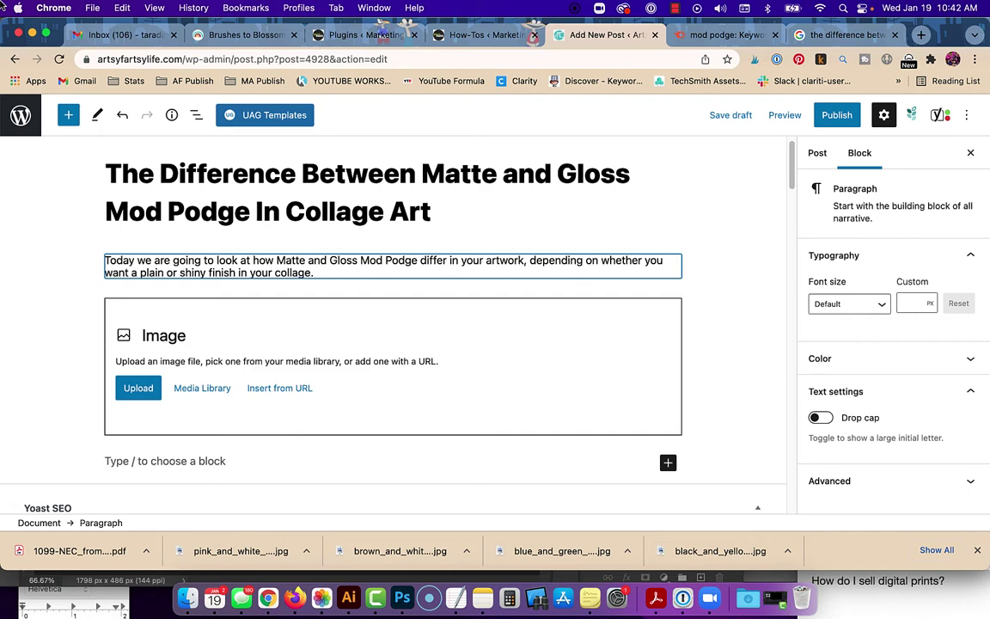
Examine Google's image results for "the difference between matte and gloss mod podge", preview the Artsy Fartsy Life image, and return to all results.
{"action": "left_click", "coordinate": [830, 36]}
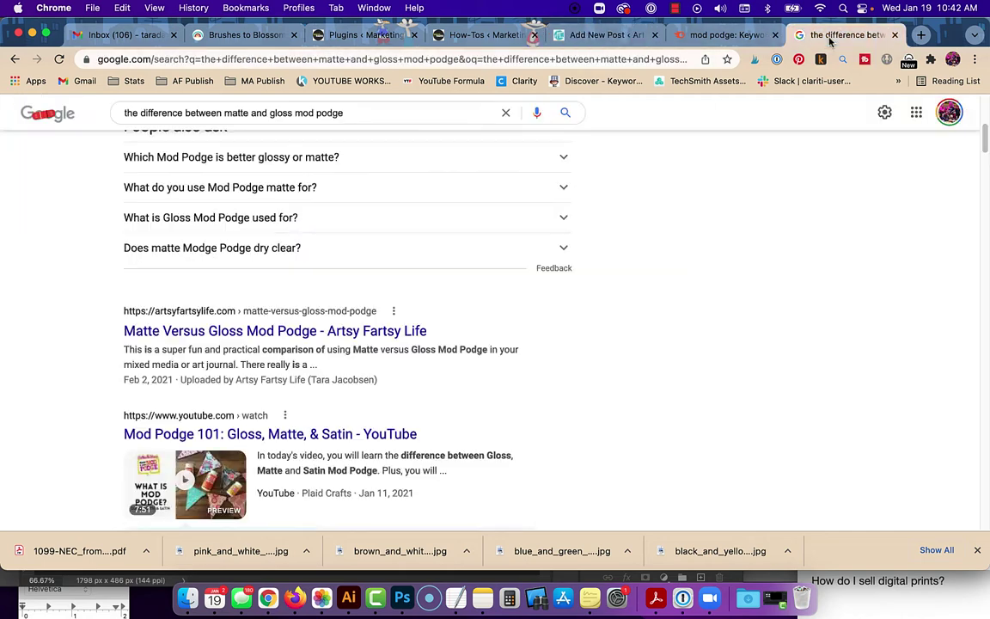
{"action": "scroll", "coordinate": [537, 317], "scroll_direction": "up", "scroll_amount": 5}
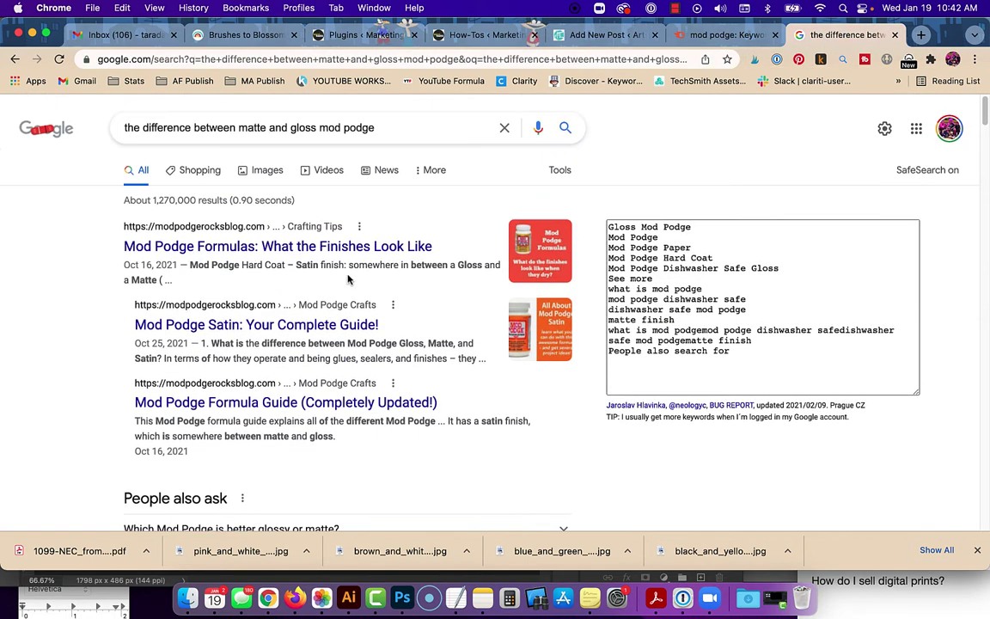
{"action": "left_click", "coordinate": [258, 172]}
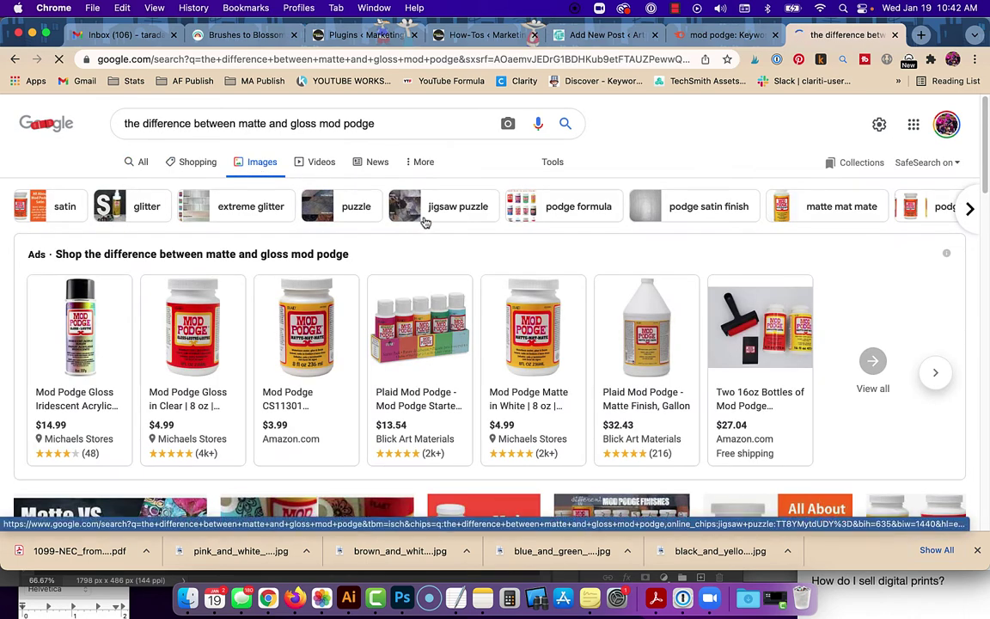
{"action": "scroll", "coordinate": [424, 221], "scroll_direction": "down", "scroll_amount": 5}
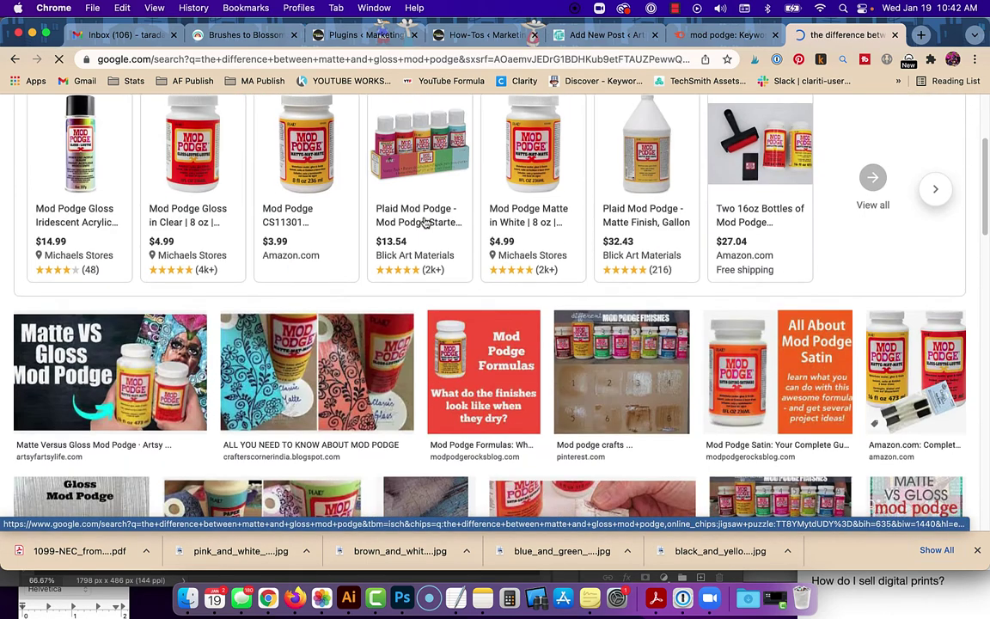
{"action": "left_click", "coordinate": [71, 386]}
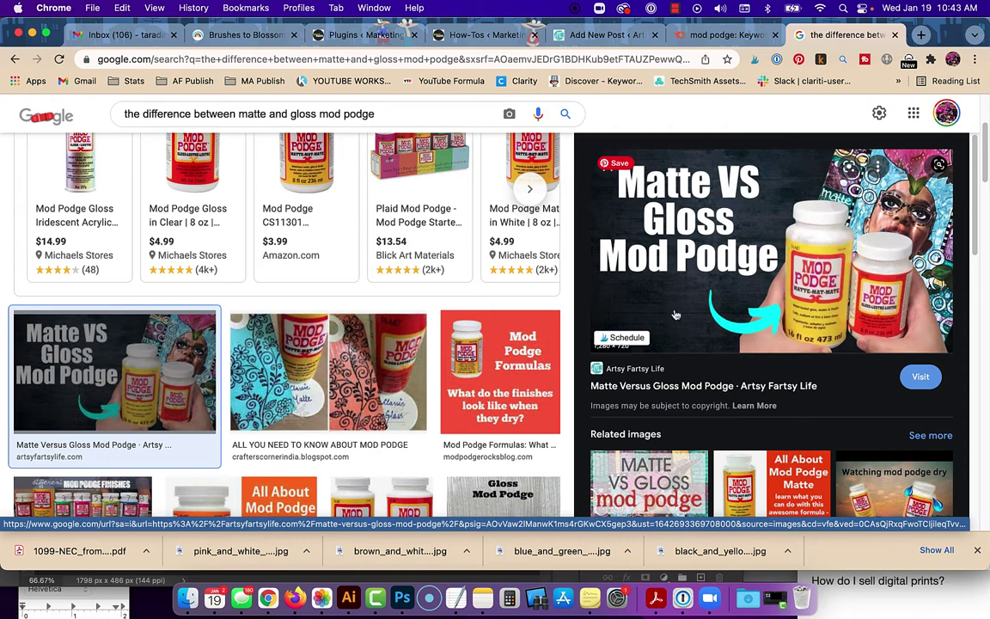
{"action": "scroll", "coordinate": [125, 370], "scroll_direction": "up", "scroll_amount": 3}
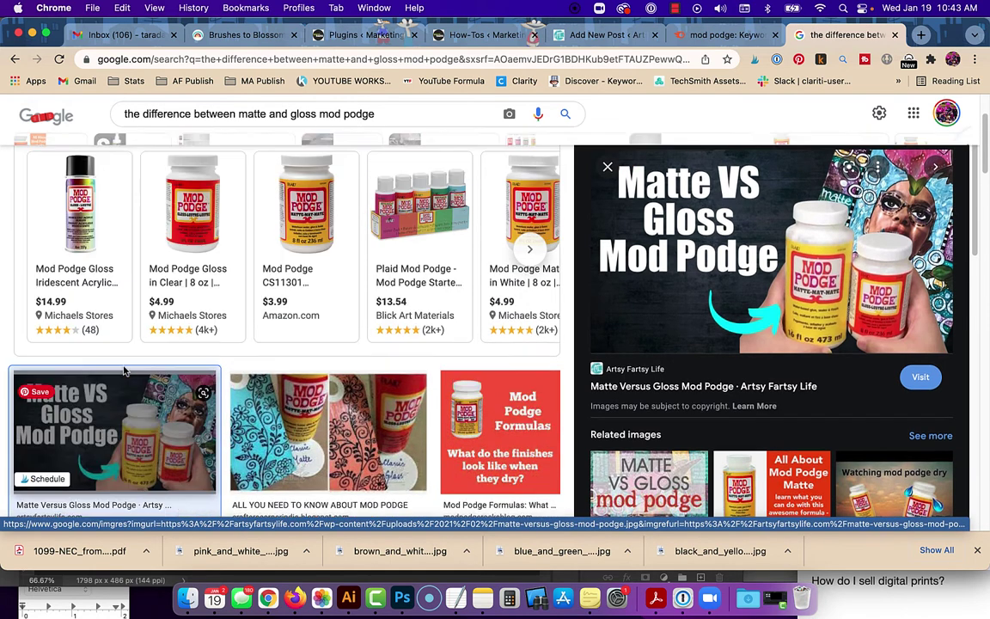
{"action": "scroll", "coordinate": [125, 370], "scroll_direction": "up", "scroll_amount": 1}
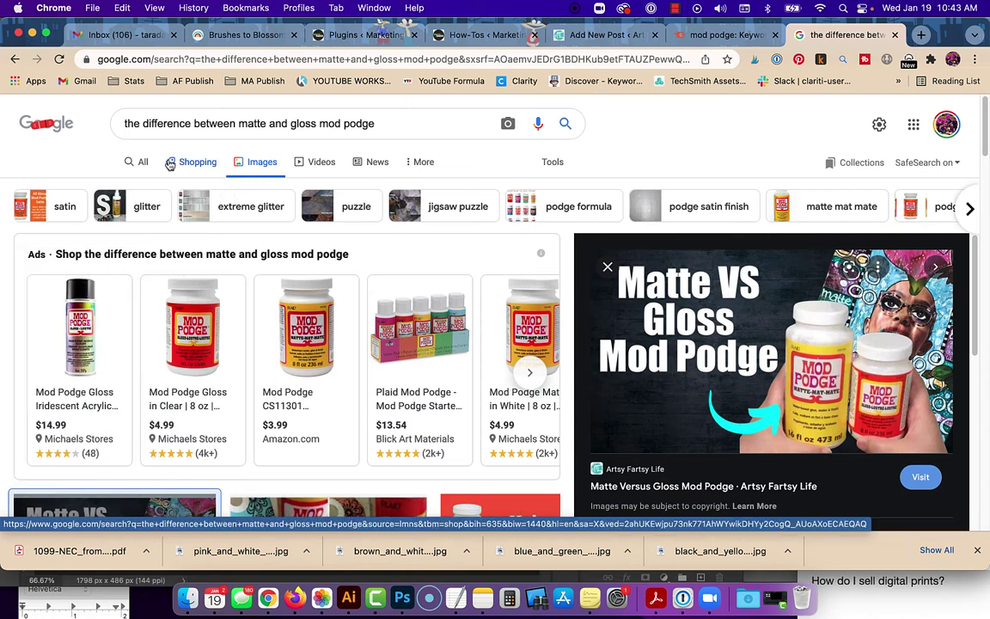
{"action": "left_click", "coordinate": [135, 163]}
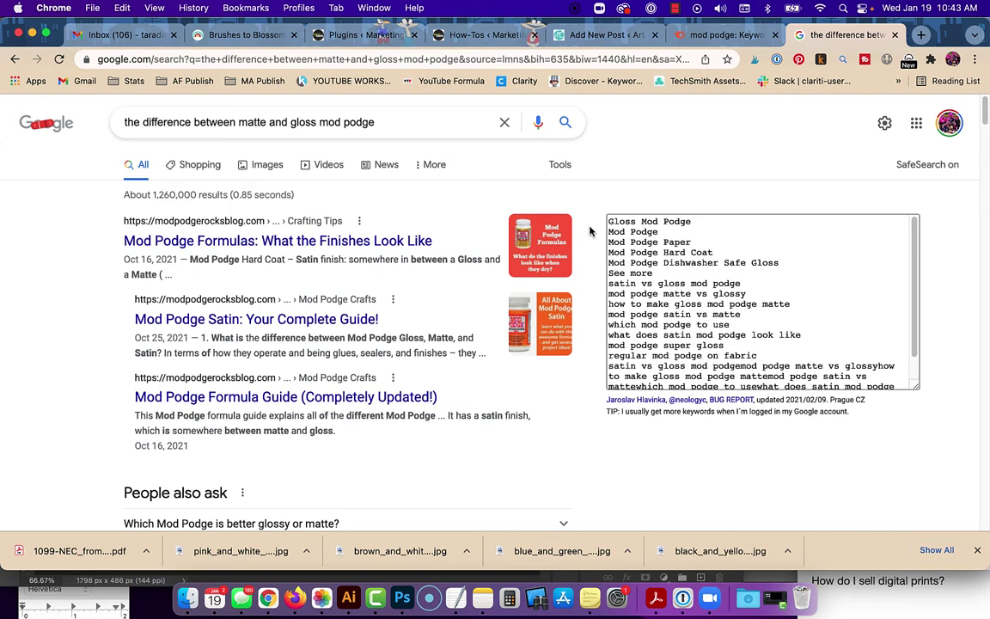
Return to the WordPress post and insert the FTC Plain reusable block below the image placeholder.
{"action": "left_click", "coordinate": [565, 36]}
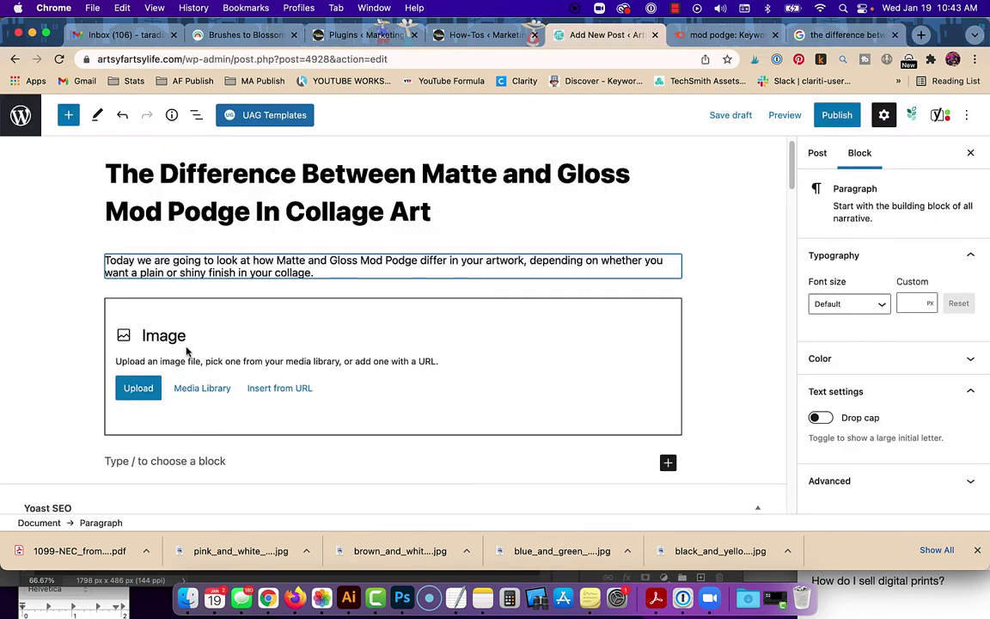
{"action": "key", "text": "super+shift+3"}
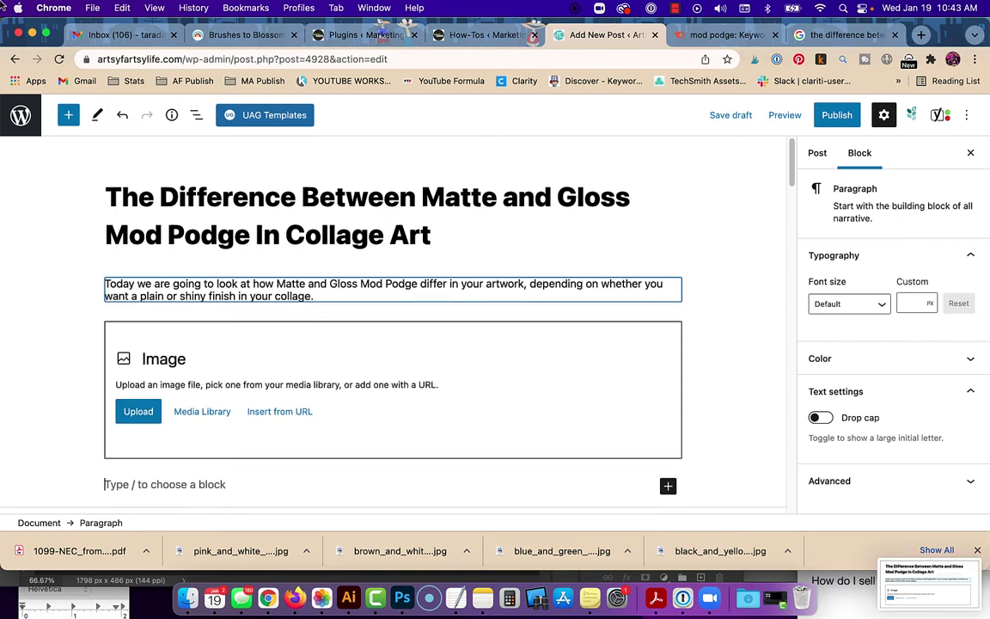
{"action": "type", "text": "/"}
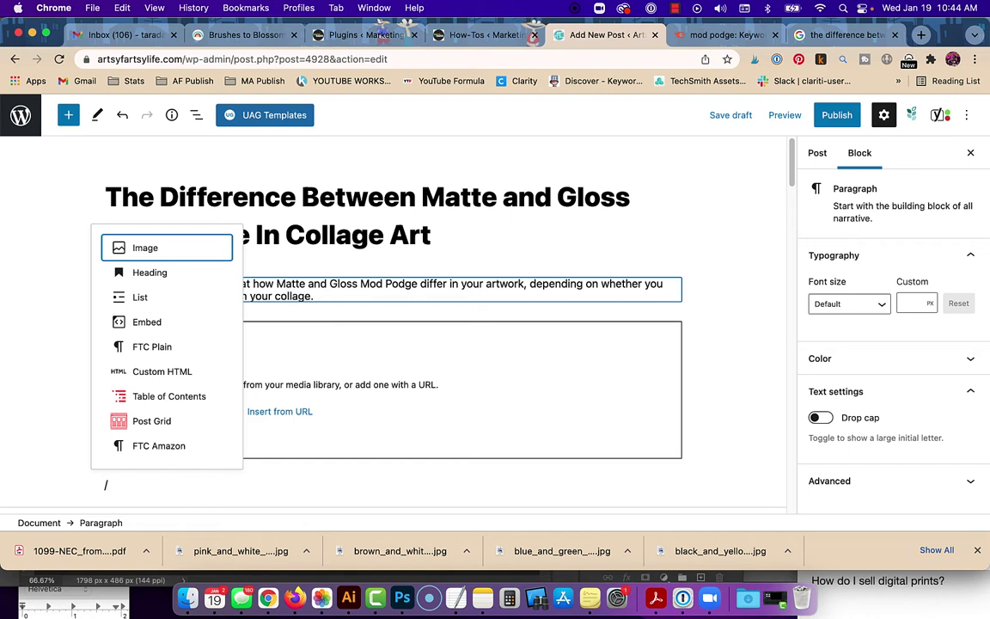
{"action": "type", "text": "ftc"}
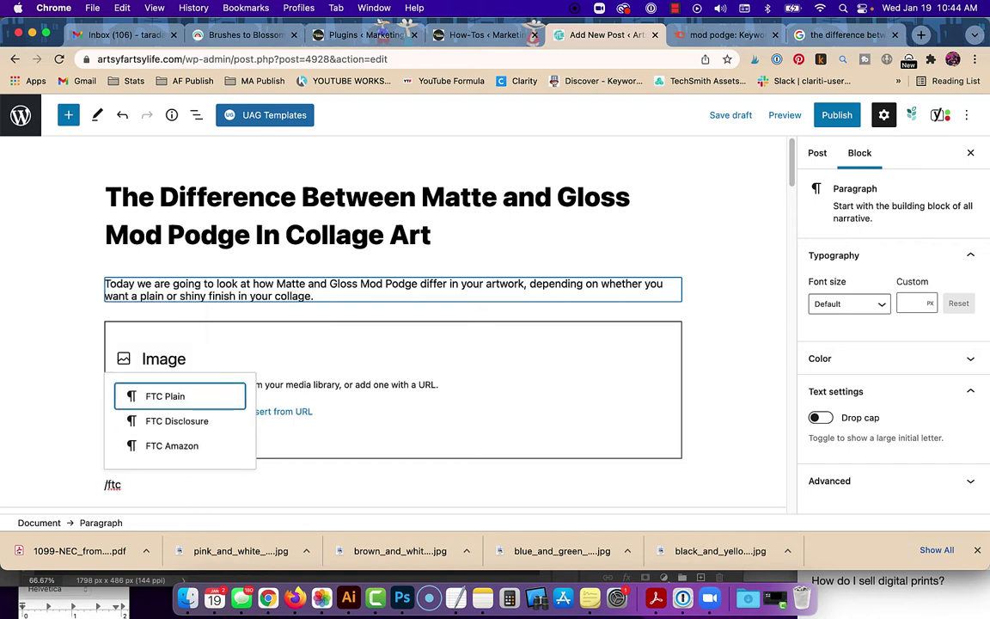
{"action": "key", "text": "Return"}
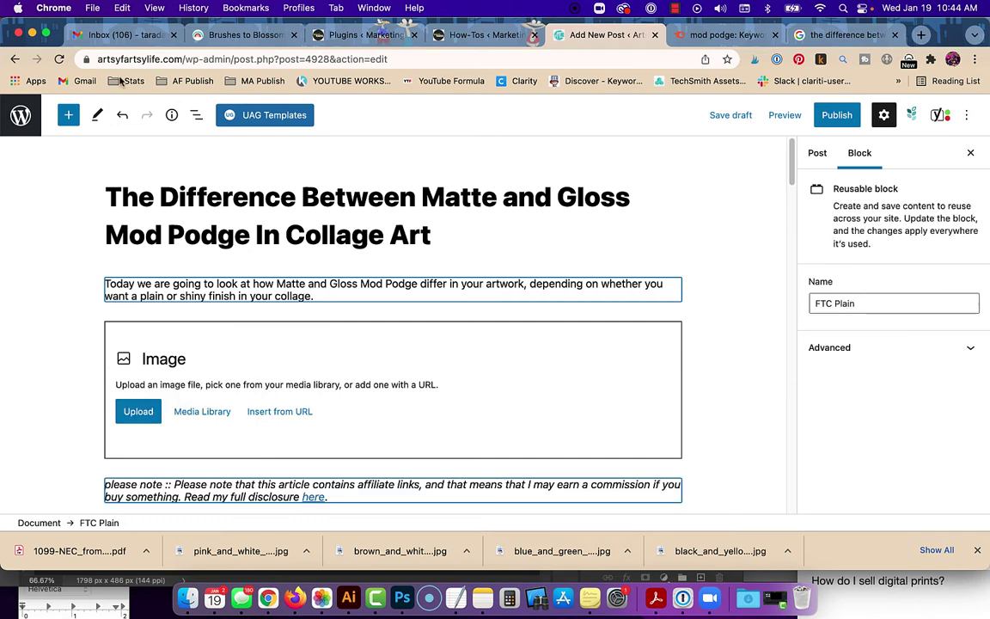
{"action": "scroll", "coordinate": [379, 344], "scroll_direction": "down", "scroll_amount": 1}
{"action": "scroll", "coordinate": [379, 344], "scroll_direction": "down", "scroll_amount": 1}
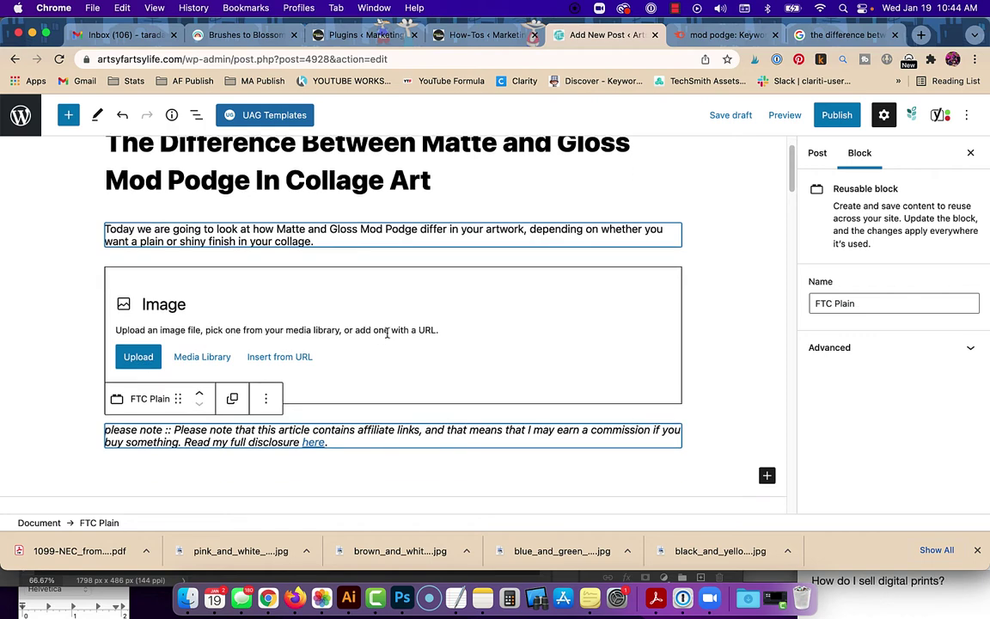
{"action": "left_click", "coordinate": [751, 296]}
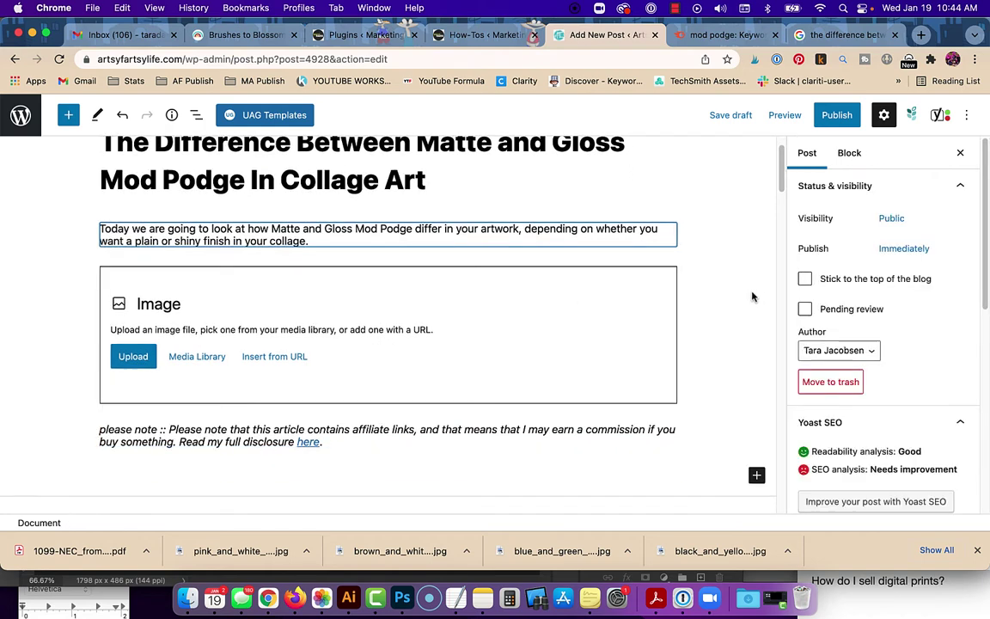
{"action": "left_click", "coordinate": [350, 442]}
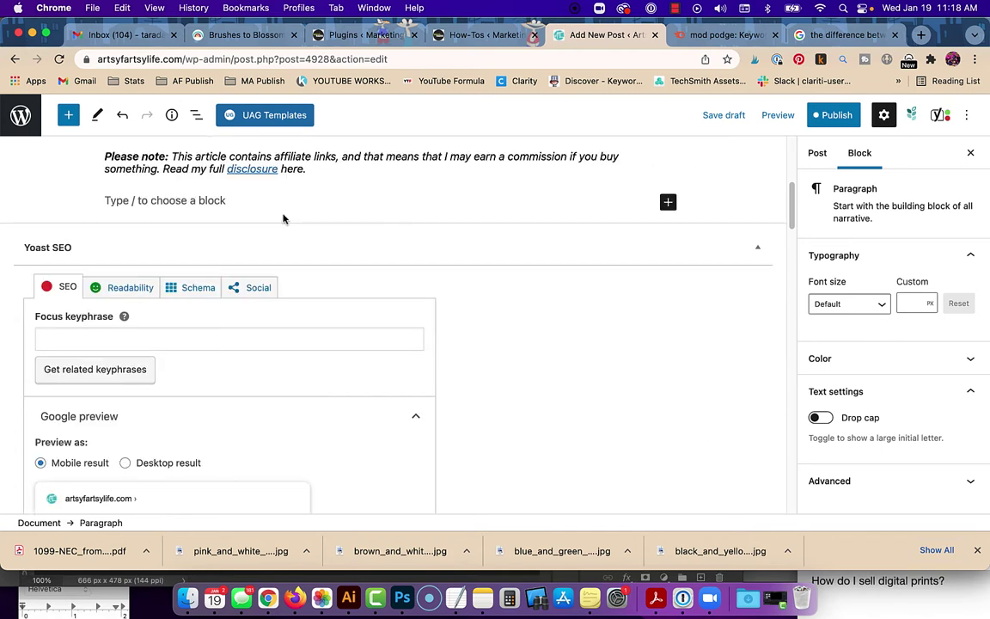
Insert the second-listed Table of Contents block below the affiliate disclosure paragraph.
{"action": "left_click", "coordinate": [258, 200]}
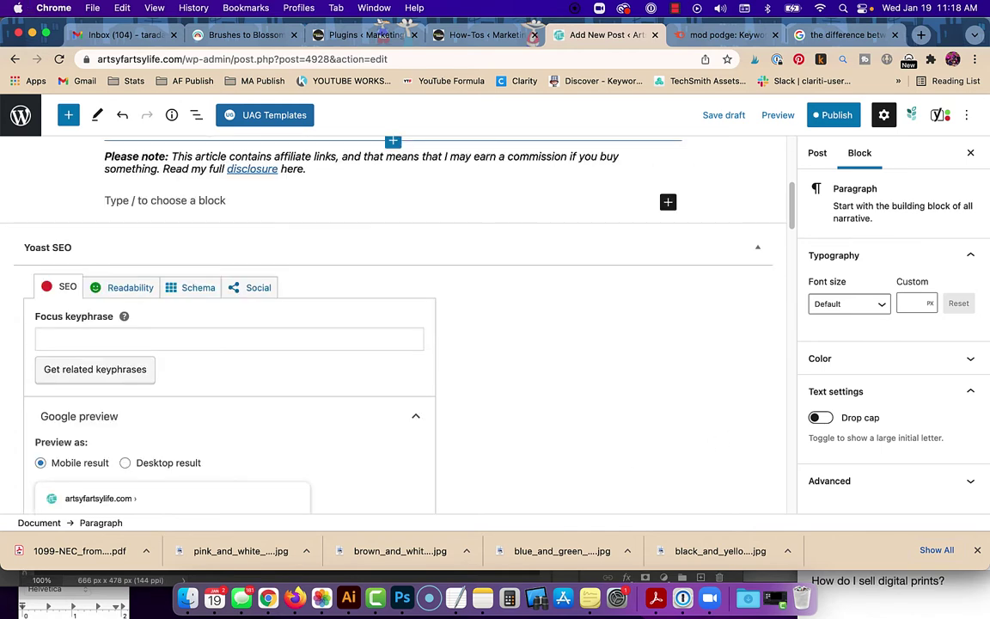
{"action": "type", "text": "/tab"}
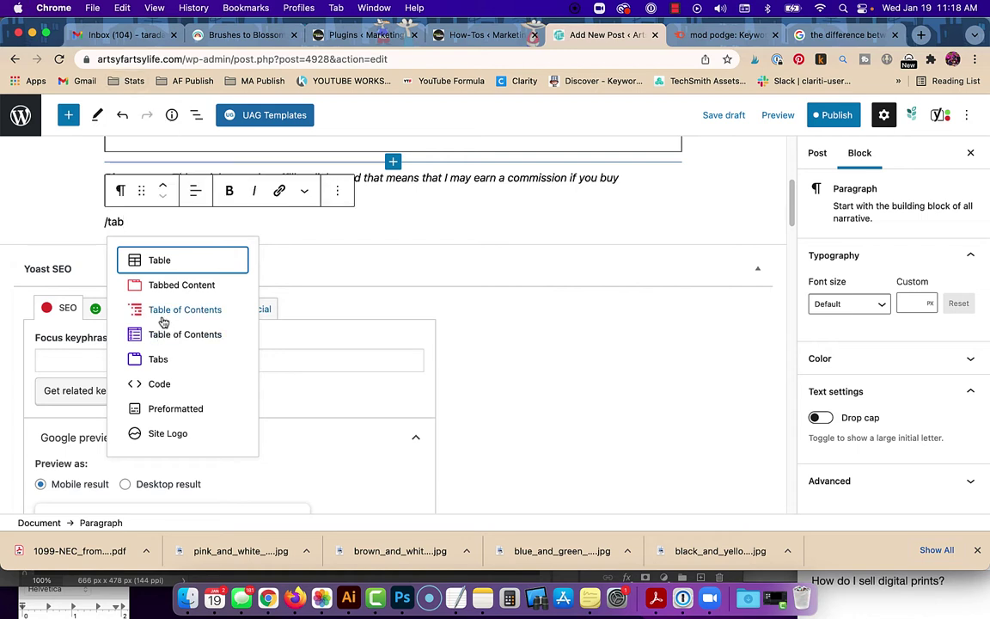
{"action": "left_click", "coordinate": [161, 337]}
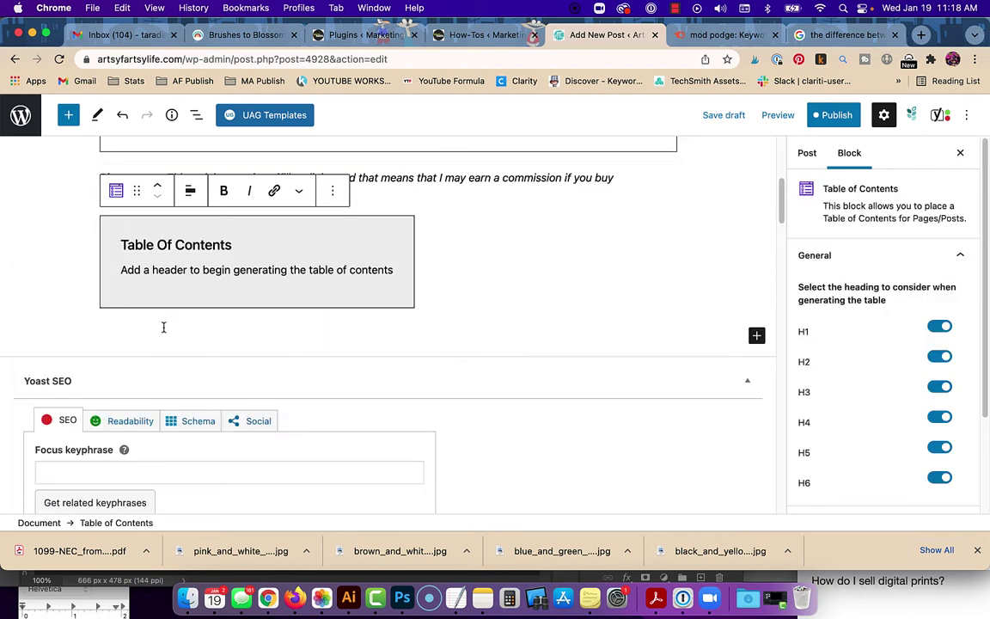
{"action": "left_click", "coordinate": [163, 330]}
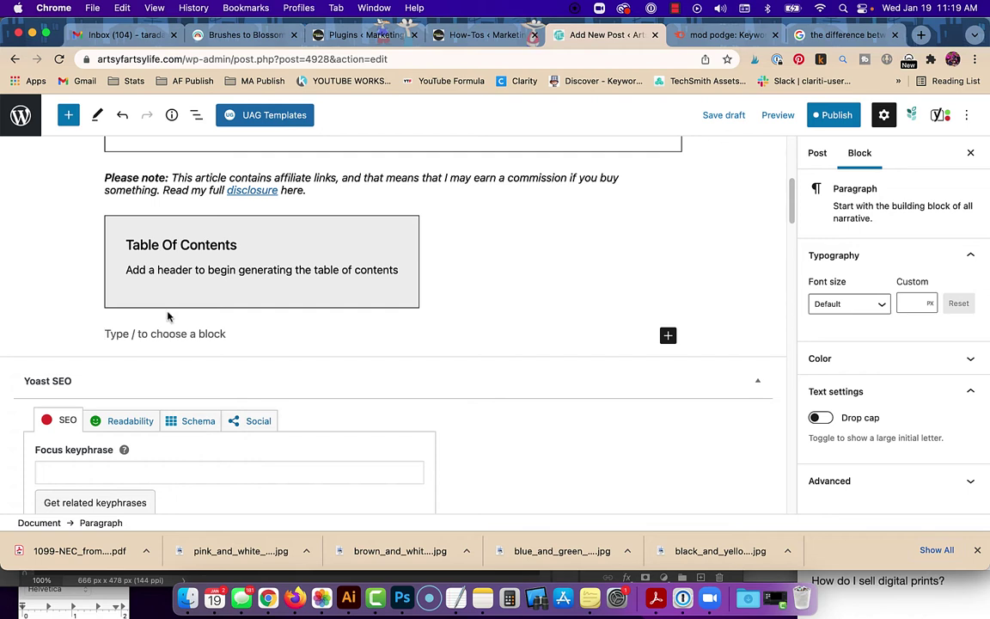
Review the Table of Contents block's heading-level settings, then return to the empty paragraph below it.
{"action": "left_click", "coordinate": [370, 260]}
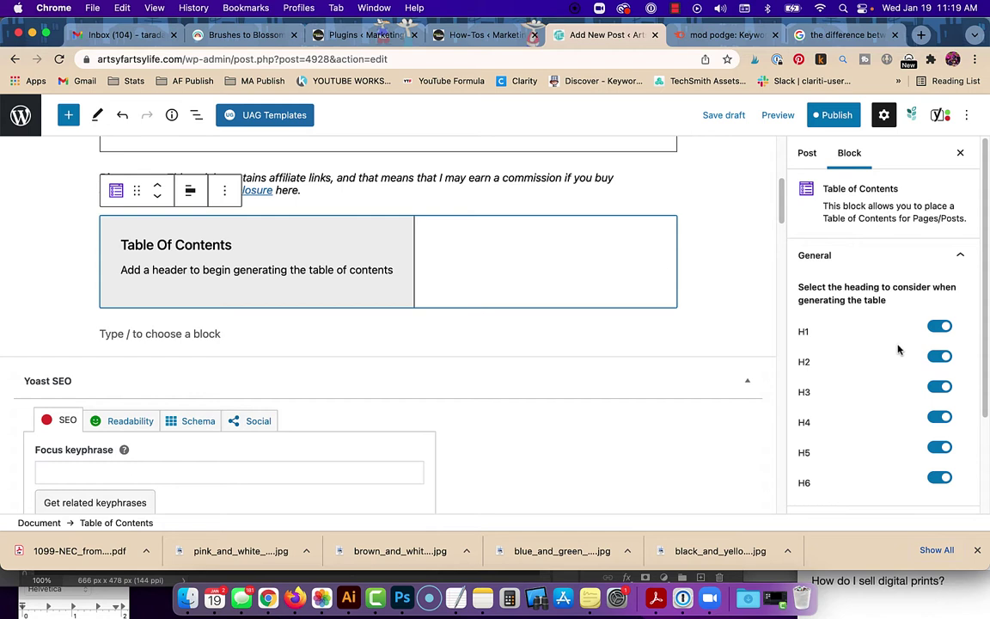
{"action": "scroll", "coordinate": [900, 348], "scroll_direction": "down", "scroll_amount": 2}
{"action": "scroll", "coordinate": [898, 349], "scroll_direction": "down", "scroll_amount": 2}
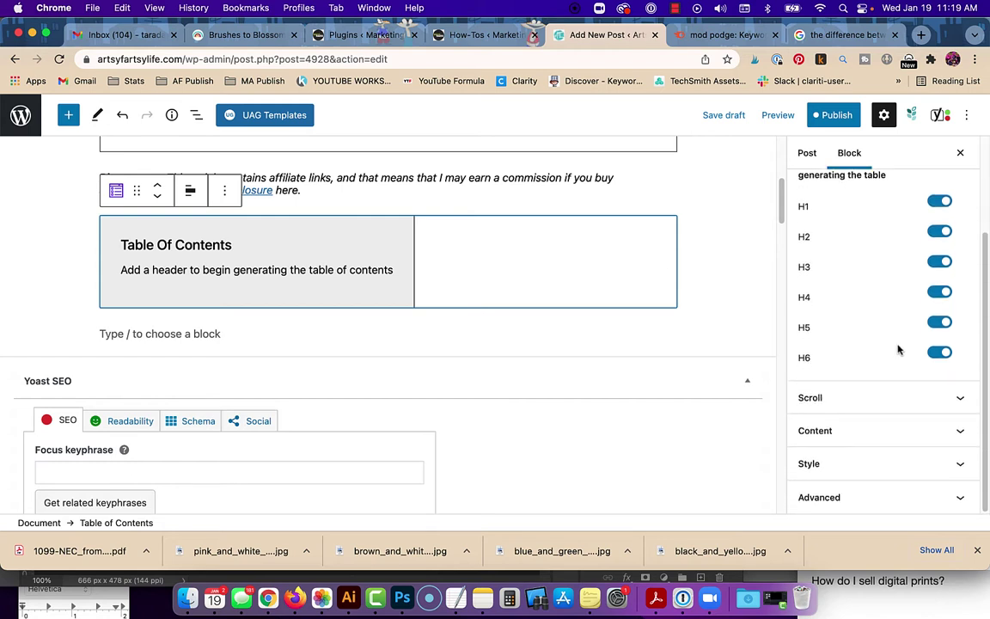
{"action": "left_click", "coordinate": [161, 337]}
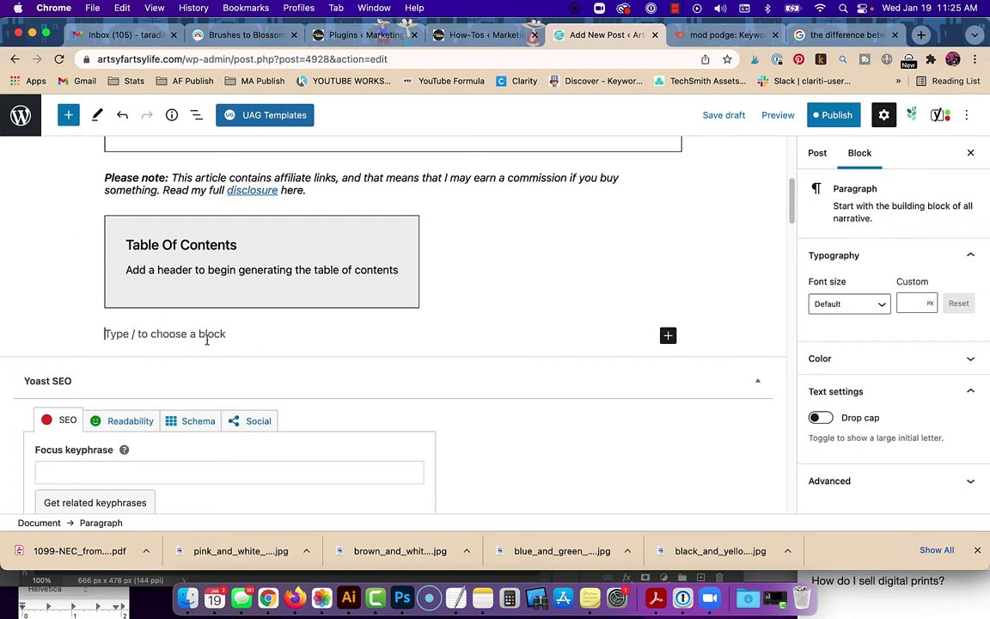
Switch to Semrush's Keyword Magic Tool and look through the mod podge keywords for questions to cover in the post.
{"action": "left_click", "coordinate": [704, 38]}
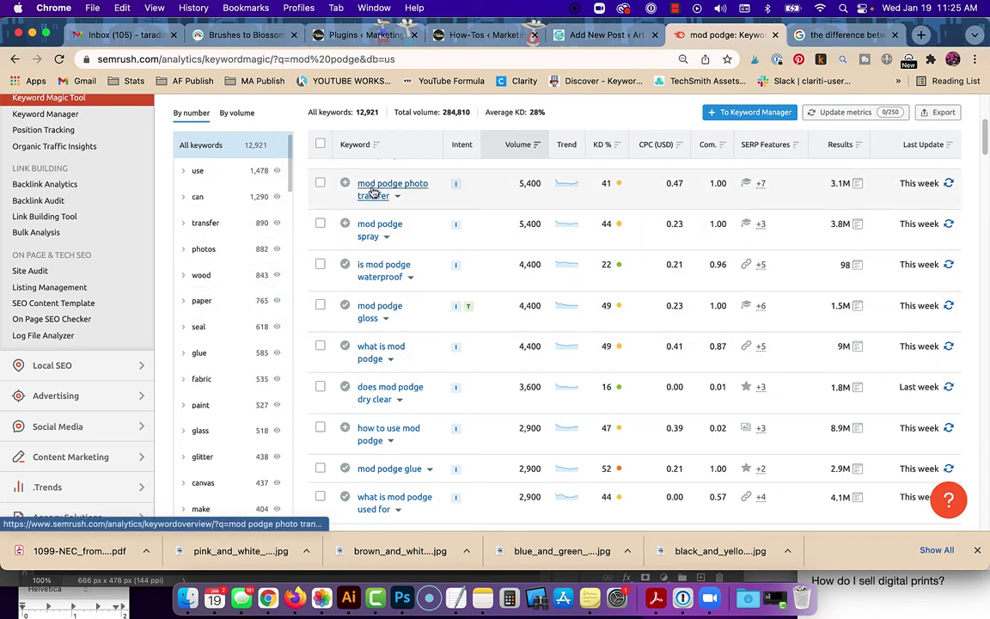
{"action": "scroll", "coordinate": [526, 298], "scroll_direction": "up", "scroll_amount": 3}
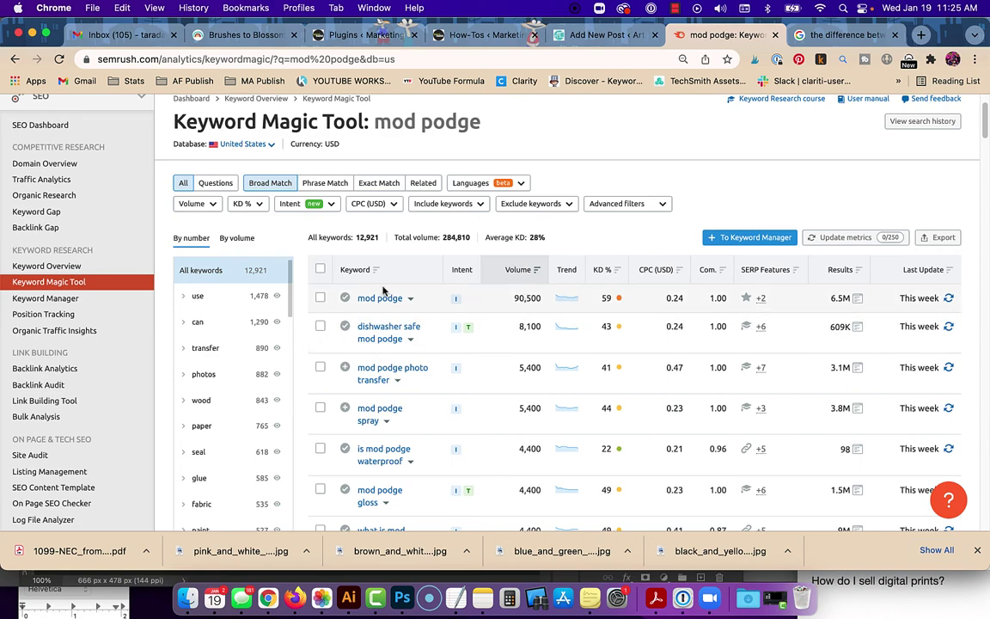
{"action": "scroll", "coordinate": [370, 325], "scroll_direction": "down", "scroll_amount": 1}
{"action": "scroll", "coordinate": [370, 325], "scroll_direction": "down", "scroll_amount": 2}
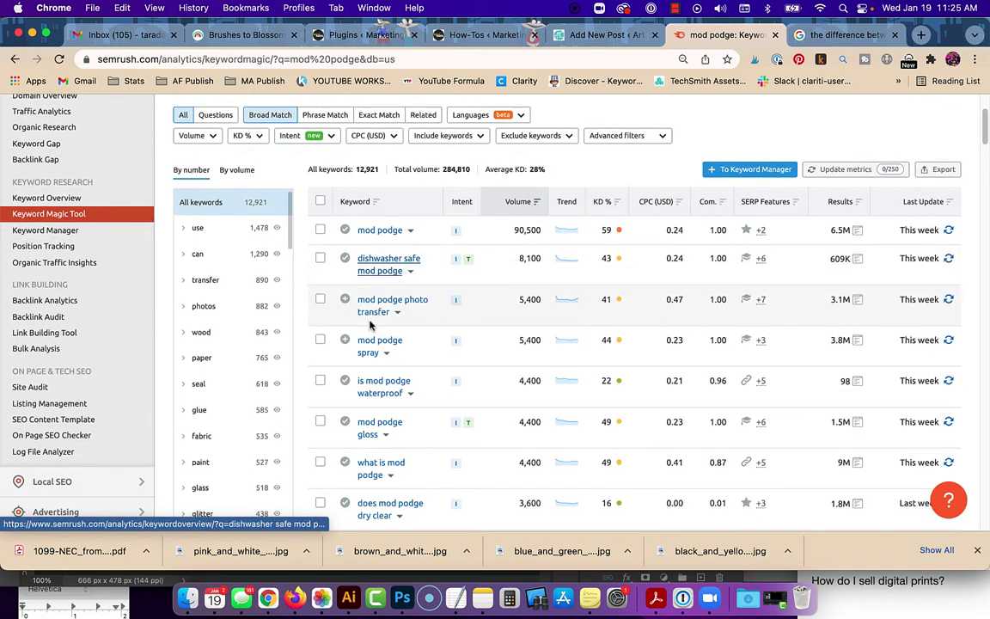
{"action": "scroll", "coordinate": [370, 324], "scroll_direction": "down", "scroll_amount": 3}
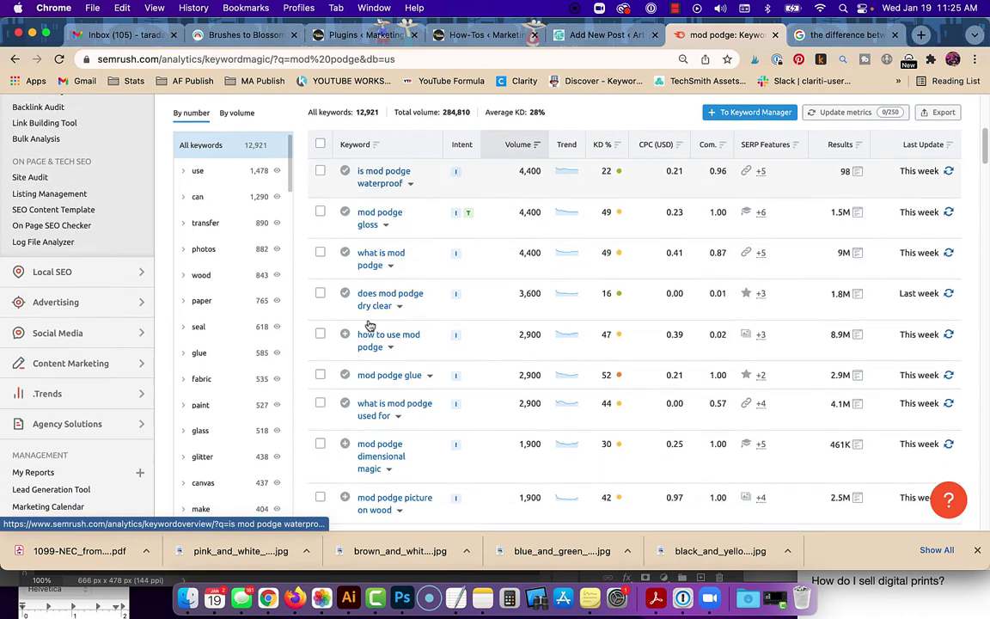
{"action": "scroll", "coordinate": [386, 206], "scroll_direction": "up", "scroll_amount": 1}
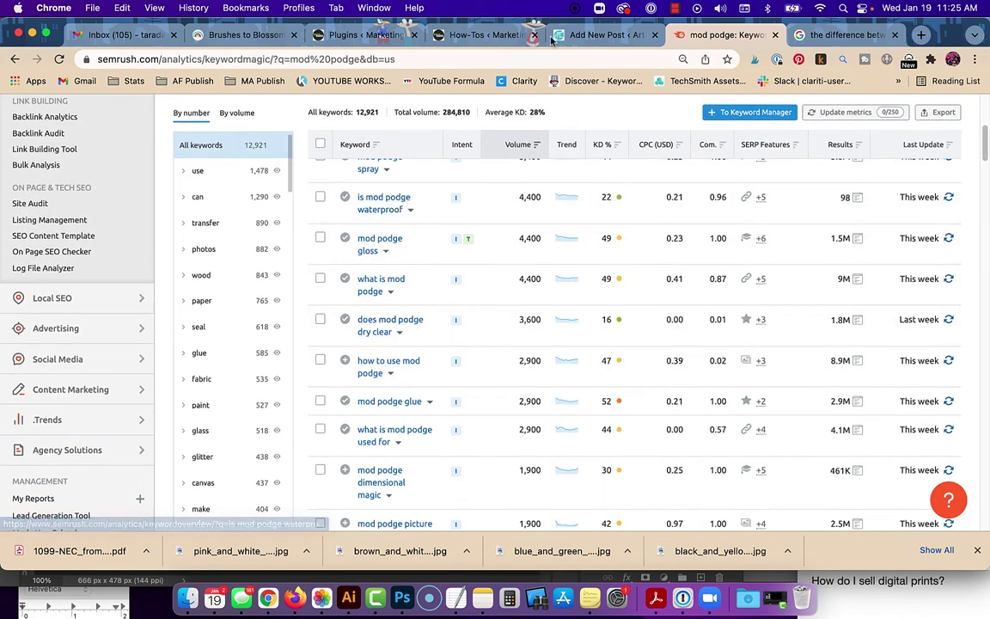
Return to the WordPress post and insert a Heading block a few empty lines below the table of contents.
{"action": "key", "text": "ctrl+shift+Tab"}
{"action": "scroll", "coordinate": [395, 258], "scroll_direction": "down", "scroll_amount": 2}
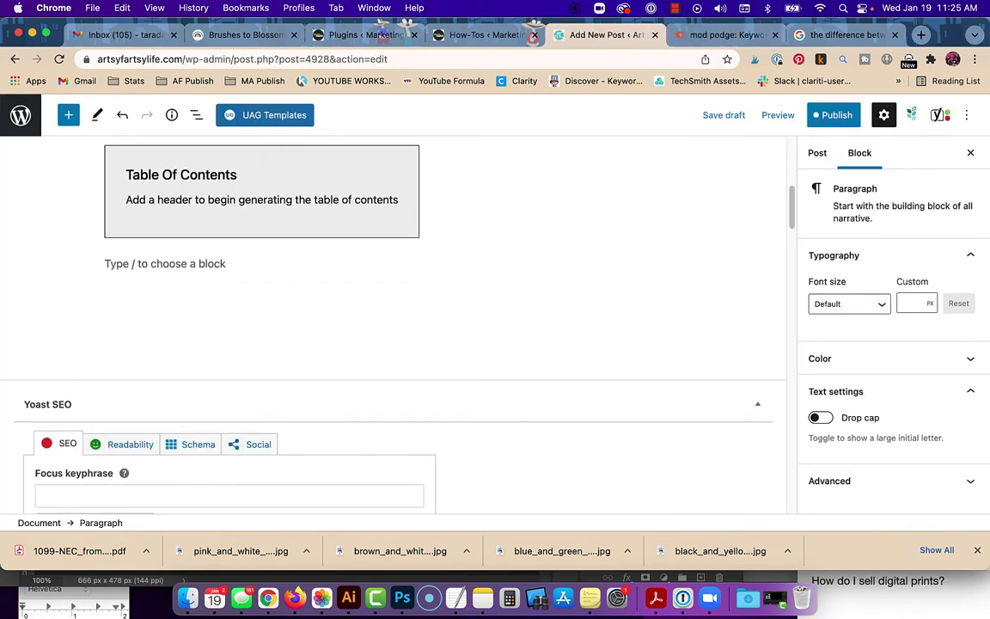
{"action": "type", "text": "FA"}
{"action": "key", "text": "BackSpace"}
{"action": "key", "text": "BackSpace"}
{"action": "type", "text": "/hea"}
{"action": "key", "text": "Return"}
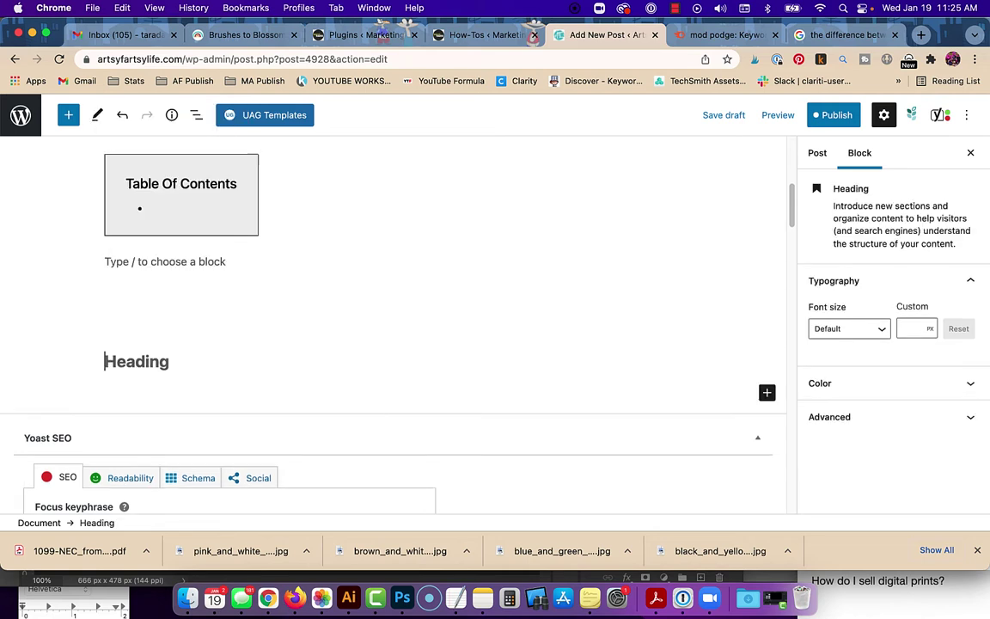
Title the new heading "Mod Podge FAQ" and add a placeholder paragraph reading "words" beneath it.
{"action": "type", "text": "Mo"}
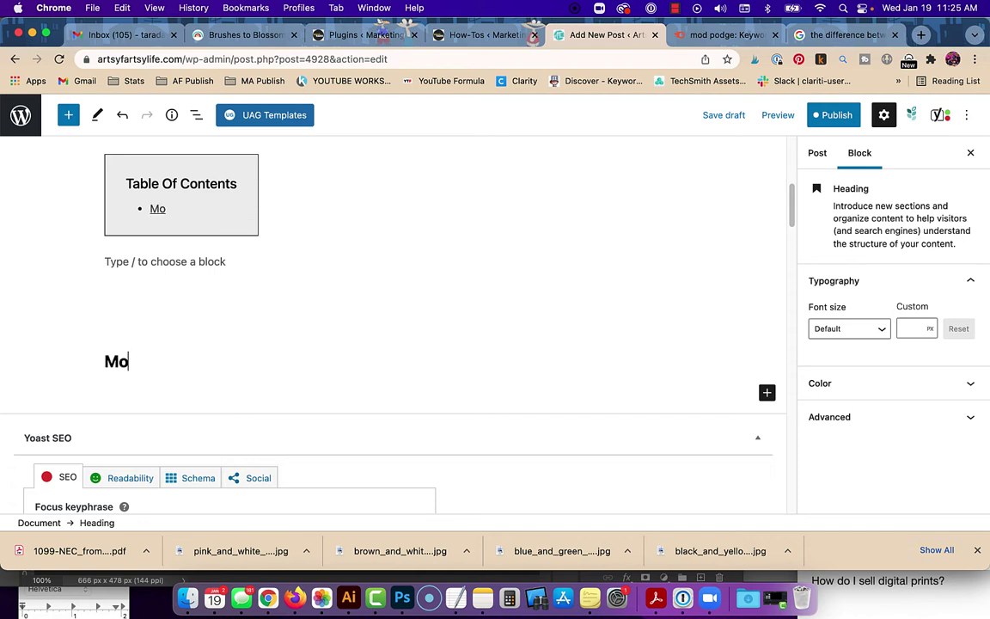
{"action": "type", "text": "d Podg"}
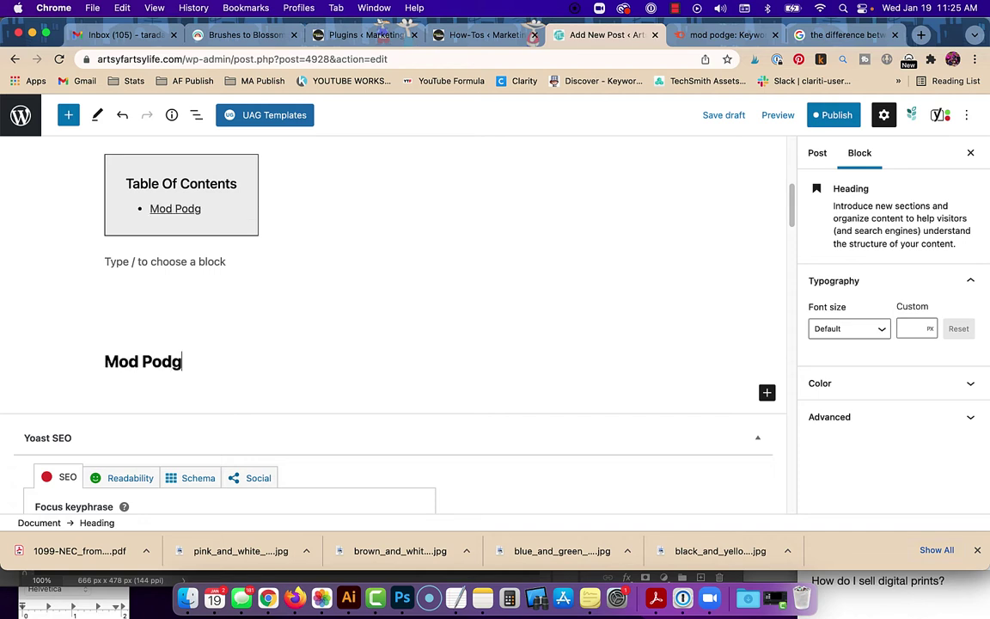
{"action": "type", "text": "e FAQ"}
{"action": "key", "text": "Return"}
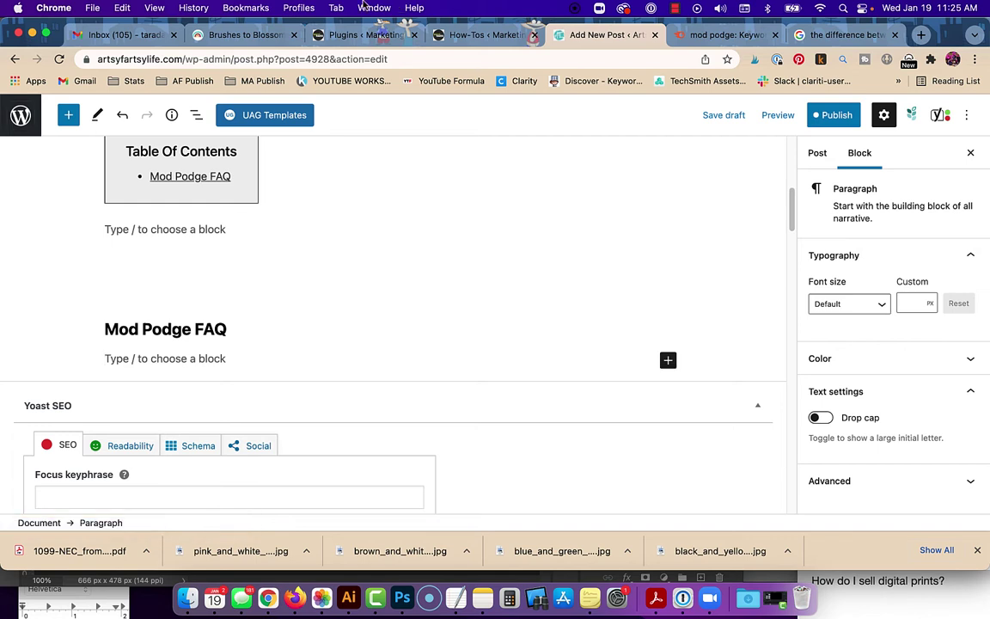
{"action": "type", "text": "words"}
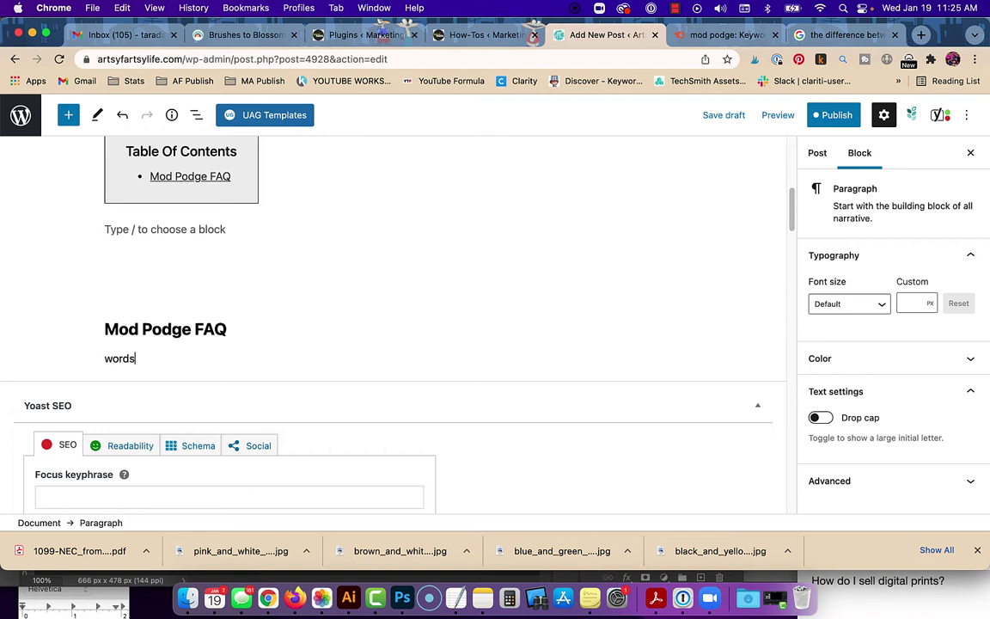
{"action": "key", "text": "Return"}
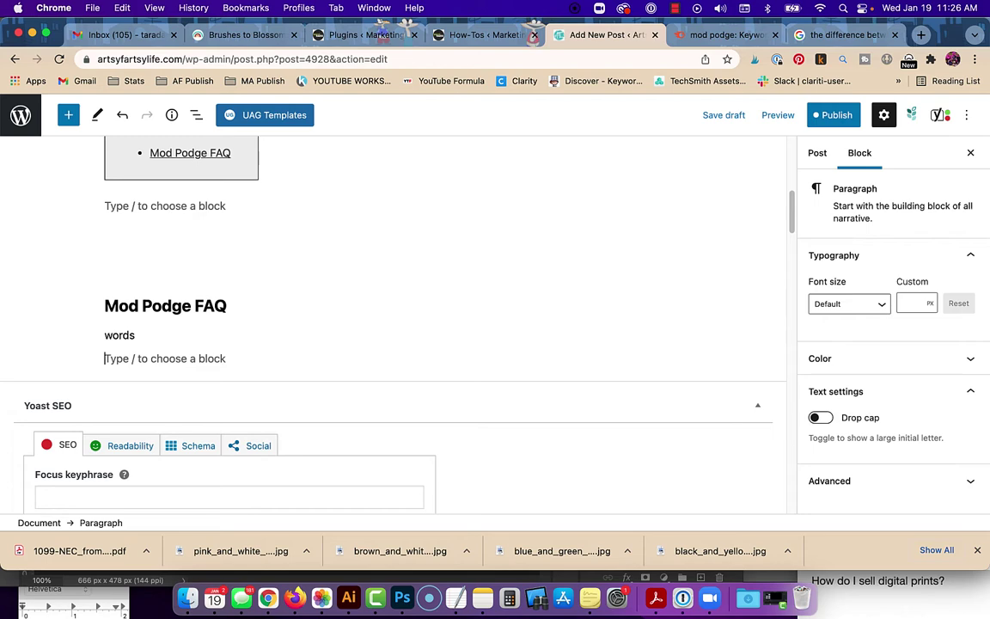
Check Semrush for a question keyword, then add the line "Is Mod Podge Waterproof?" below the FAQ placeholder in the WordPress post.
{"action": "left_click", "coordinate": [713, 36]}
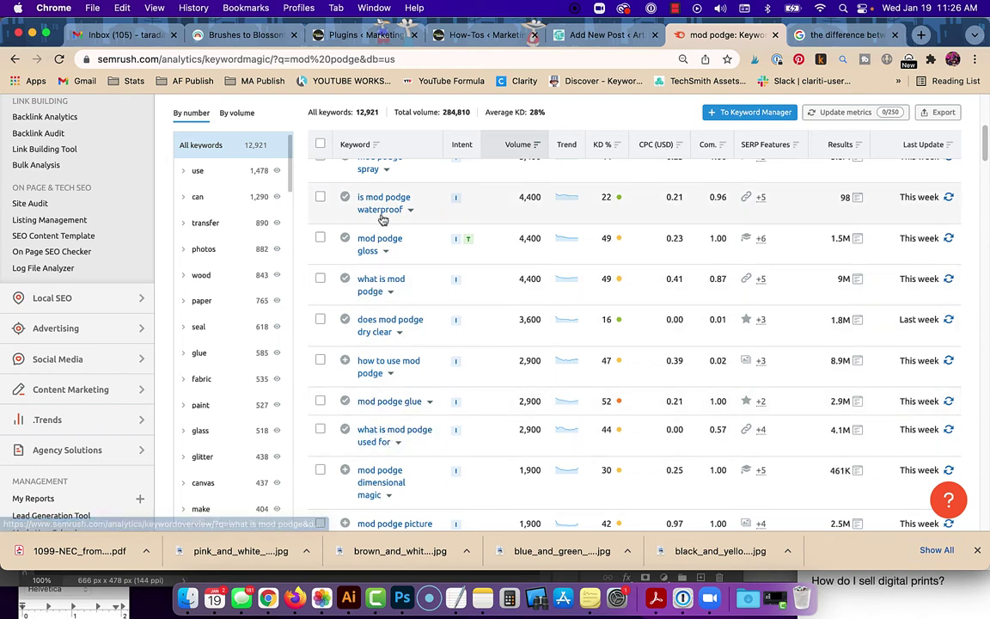
{"action": "left_click", "coordinate": [596, 37]}
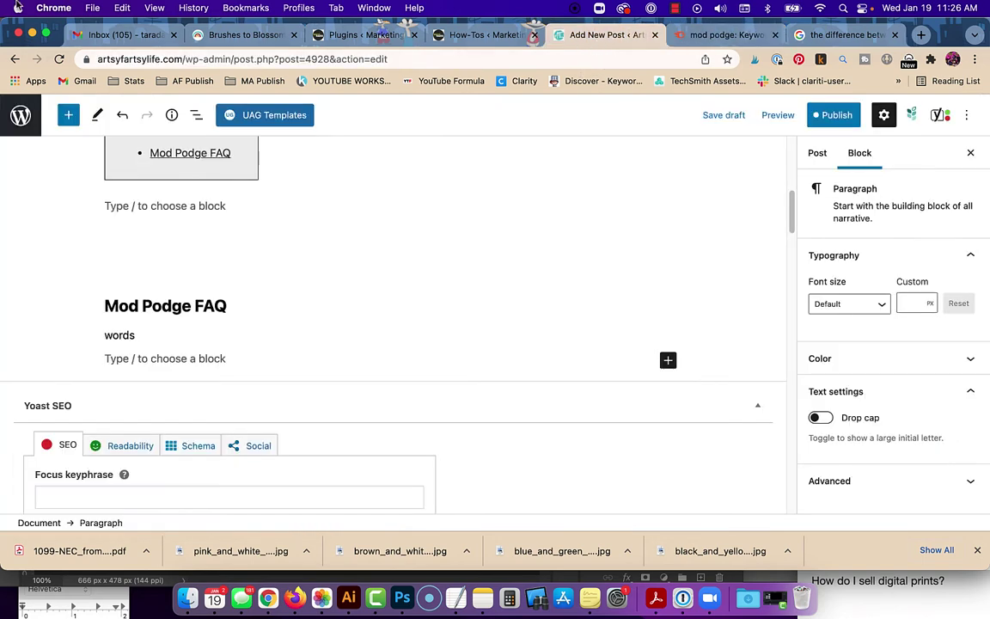
{"action": "type", "text": "Is M"}
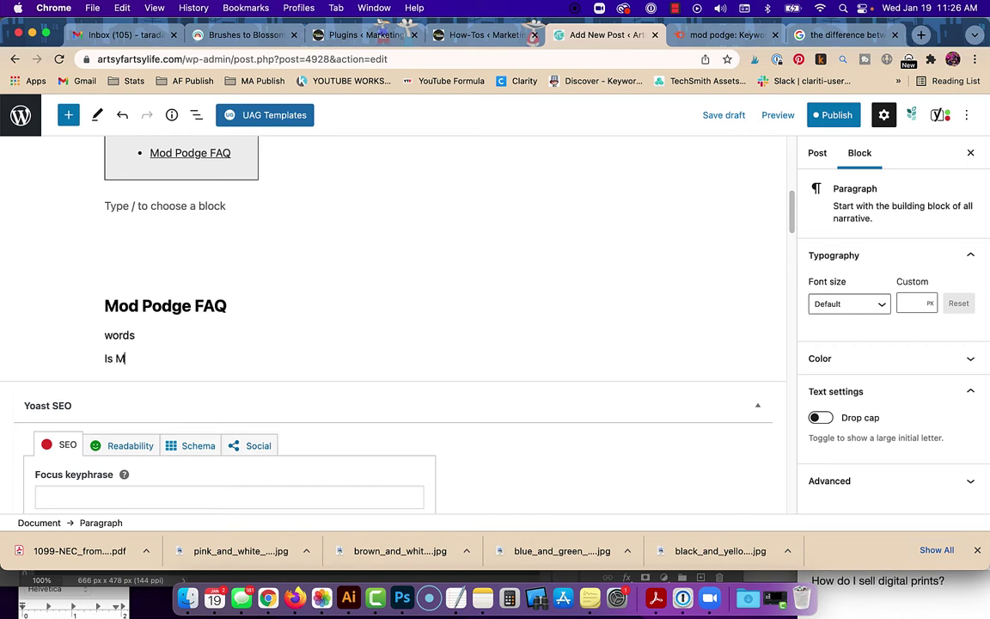
{"action": "type", "text": "od Podge Waterproof?"}
{"action": "key", "text": "Return"}
Convert the "Is Mod Podge Waterproof?" paragraph into an H3 heading.
{"action": "left_click", "coordinate": [129, 335]}
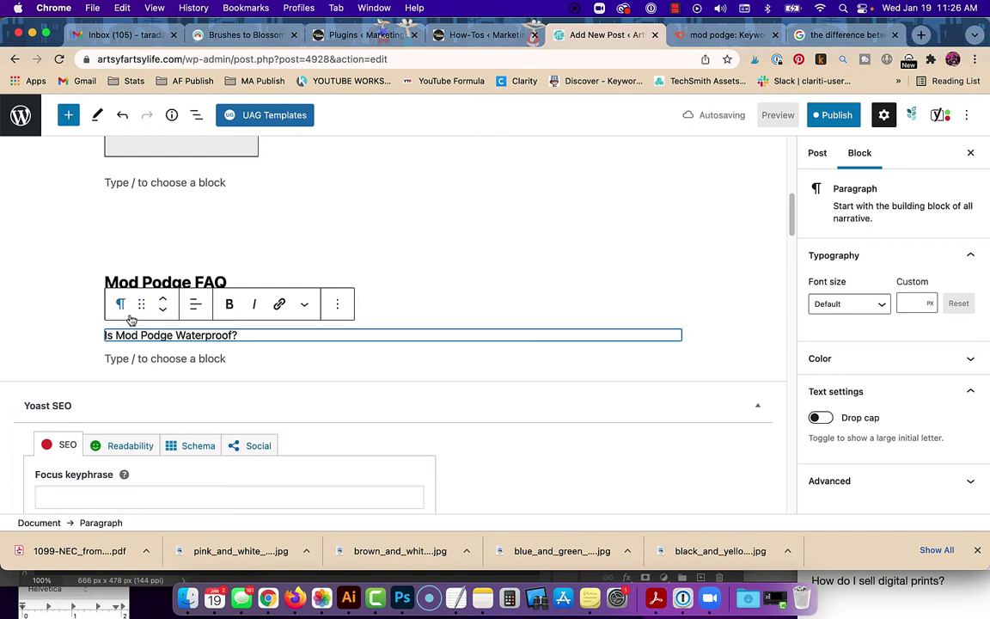
{"action": "left_click", "coordinate": [124, 310]}
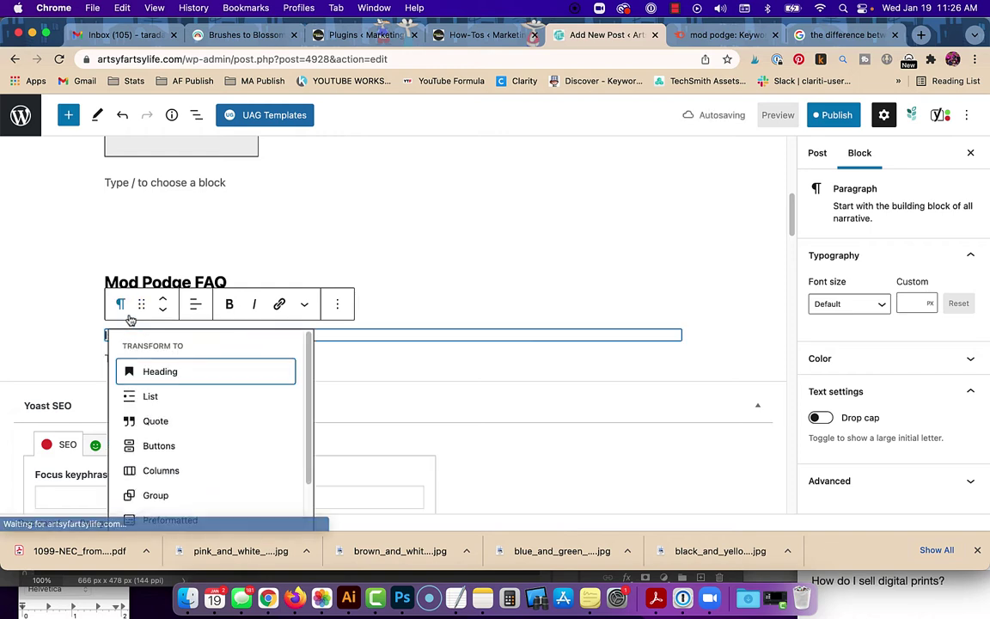
{"action": "left_click", "coordinate": [151, 377]}
{"action": "left_click", "coordinate": [195, 320]}
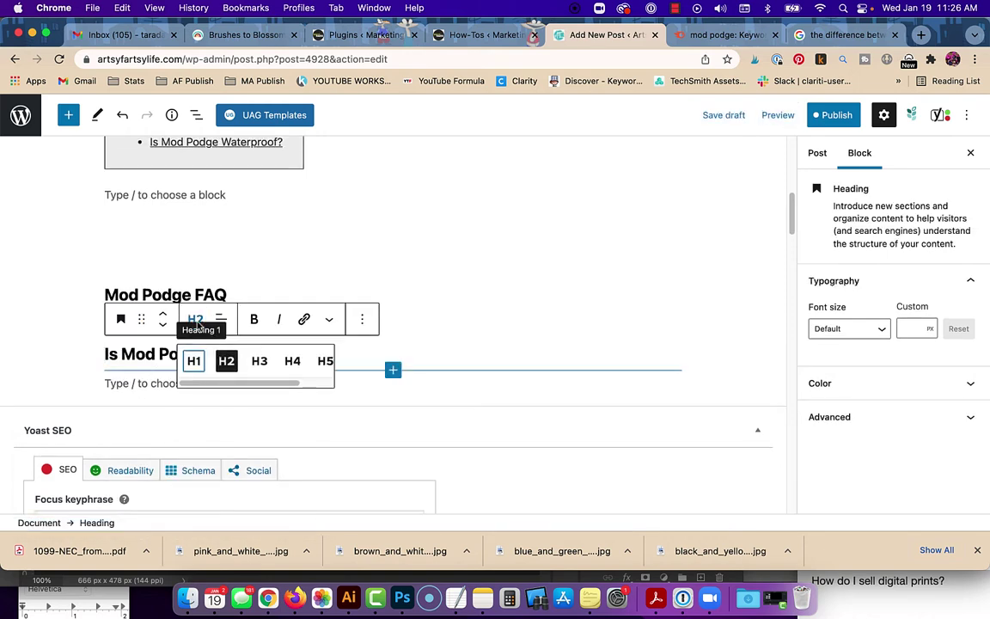
{"action": "left_click", "coordinate": [259, 361]}
Answer the waterproof question: Mod Podge seals layers in collage art, but don't pour water directly onto an art journal or put it in the dishwasher.
{"action": "scroll", "coordinate": [322, 301], "scroll_direction": "down", "scroll_amount": 3}
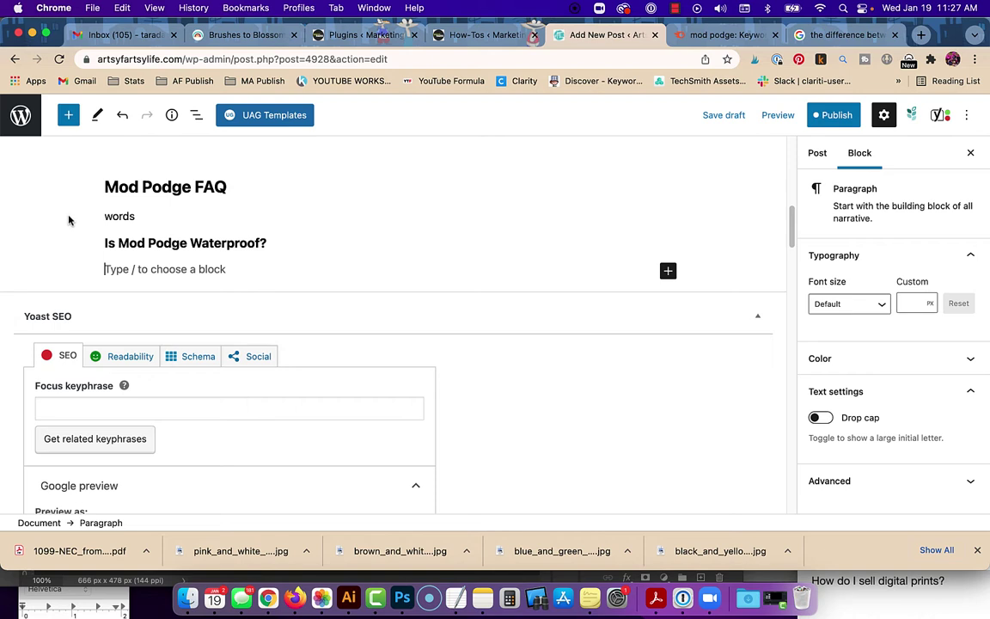
{"action": "type", "text": "As it relates to collage art, Mod Podge is waterproof because it provides a sealing barrier between layers of your artwork. That said, I wouldn't want to pour water directly onto my art journal or stick it in the dishwasher."}
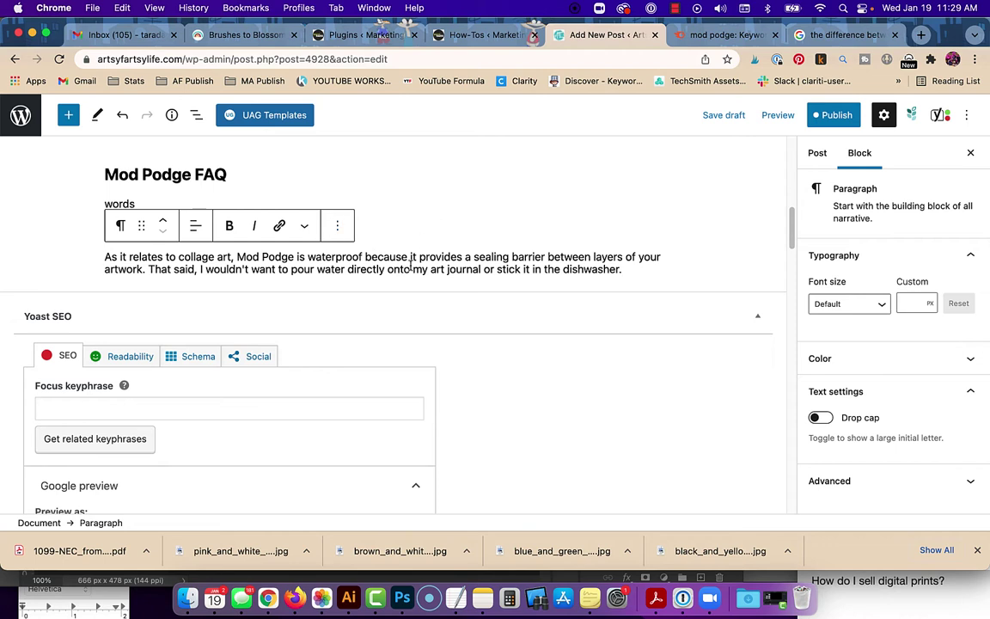
{"action": "left_click", "coordinate": [70, 237]}
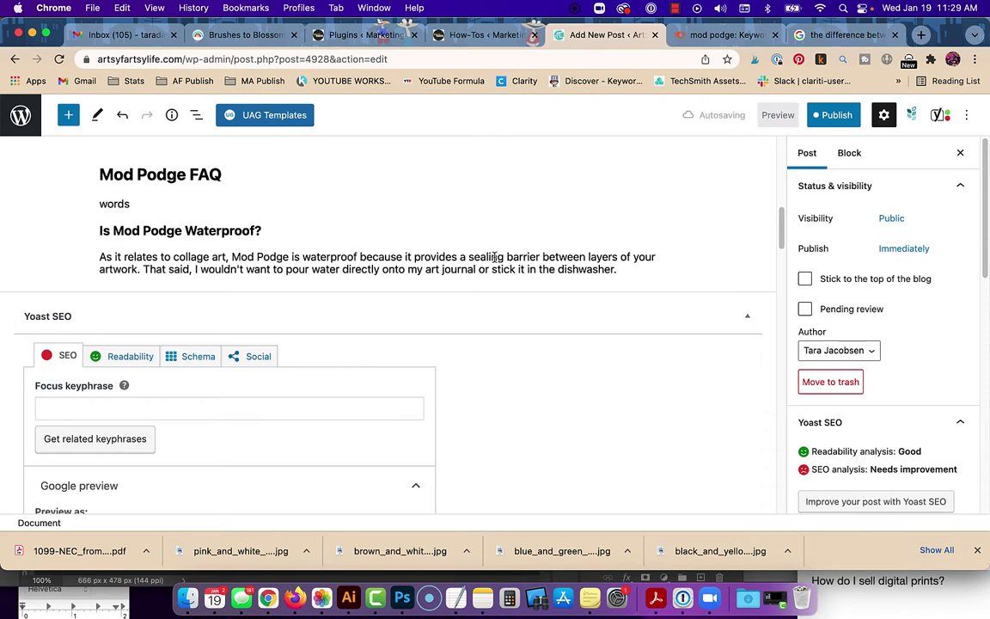
Filter Semrush's mod podge keywords to questions, then switch to the Google results and look through the People also ask questions.
{"action": "key", "text": "ctrl+Tab"}
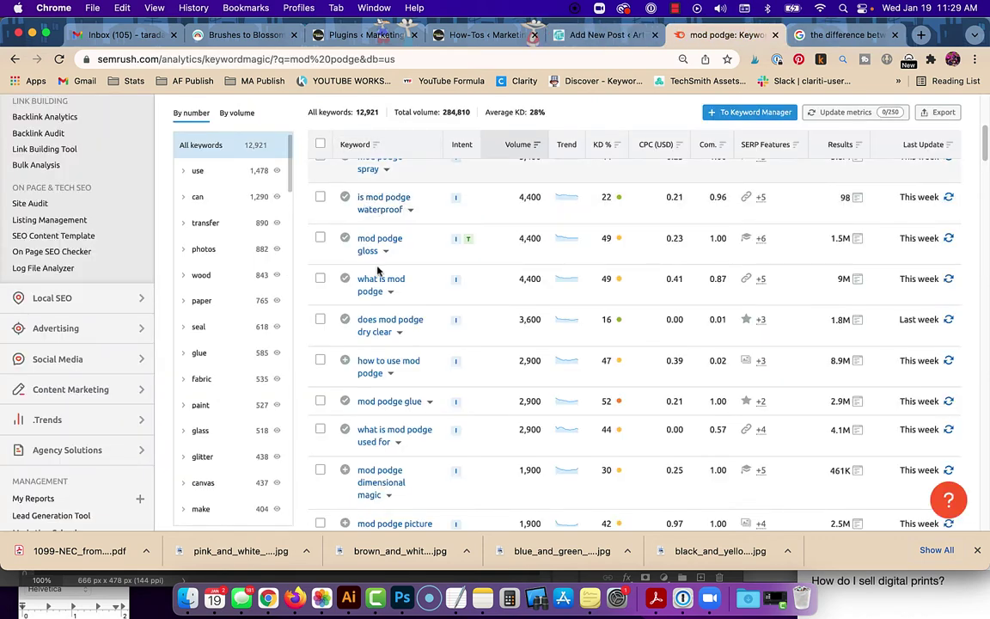
{"action": "scroll", "coordinate": [376, 271], "scroll_direction": "up", "scroll_amount": 3}
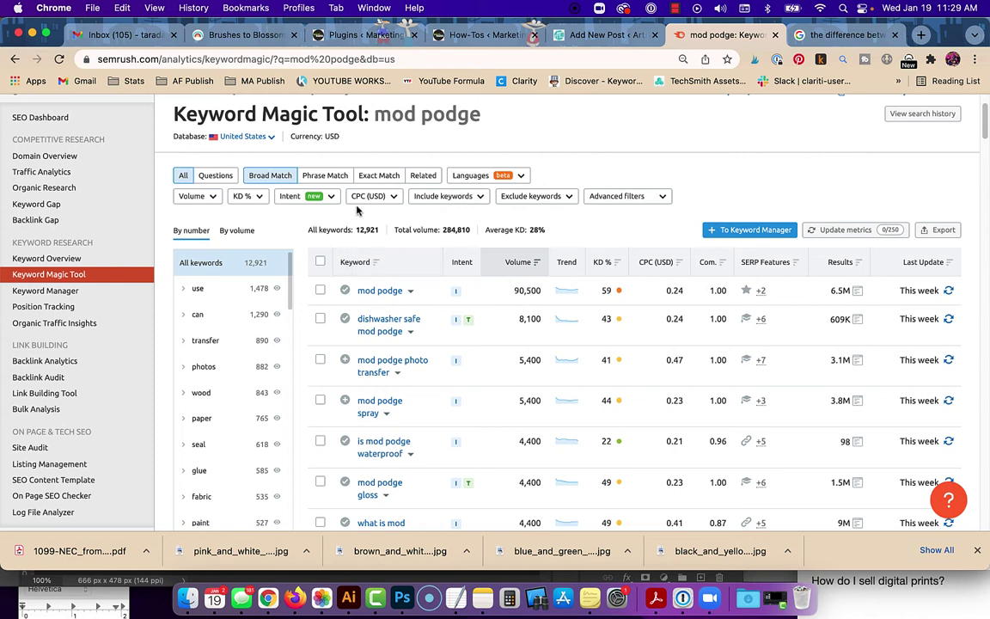
{"action": "left_click", "coordinate": [213, 177]}
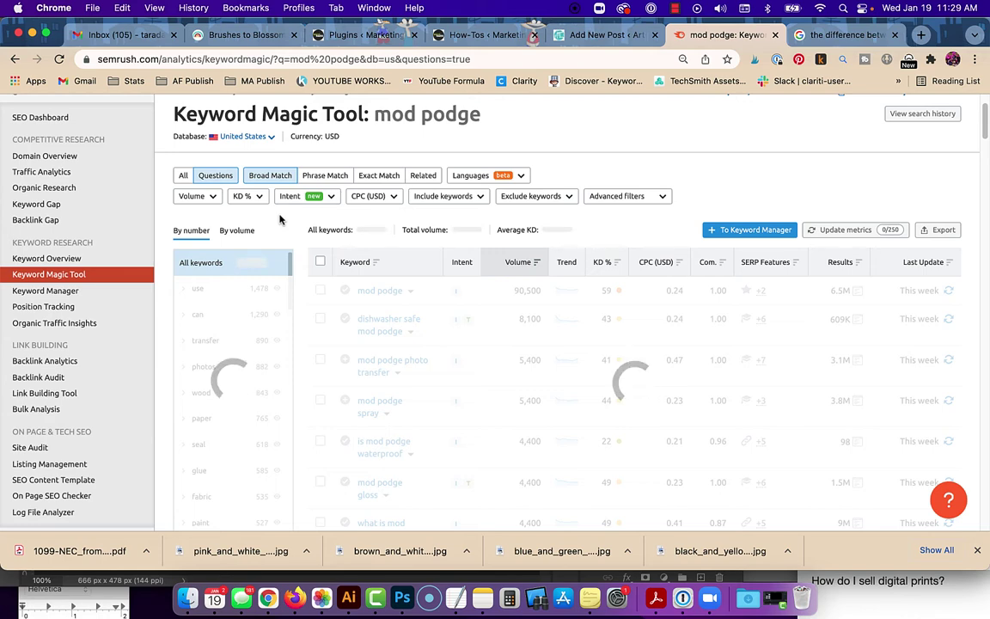
{"action": "left_click", "coordinate": [849, 35]}
{"action": "scroll", "coordinate": [206, 276], "scroll_direction": "down", "scroll_amount": 1}
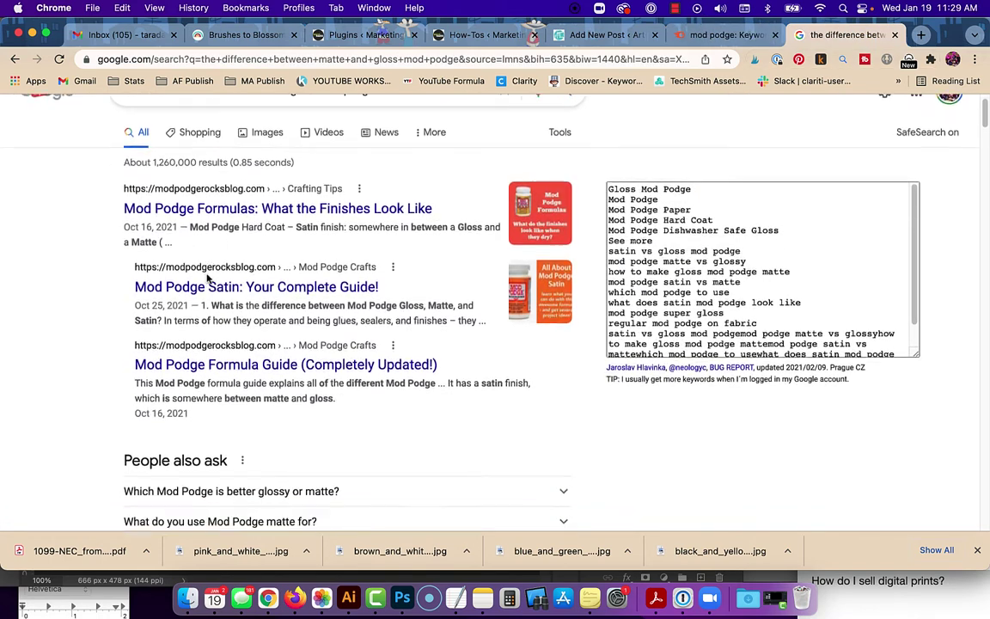
{"action": "scroll", "coordinate": [207, 276], "scroll_direction": "down", "scroll_amount": 5}
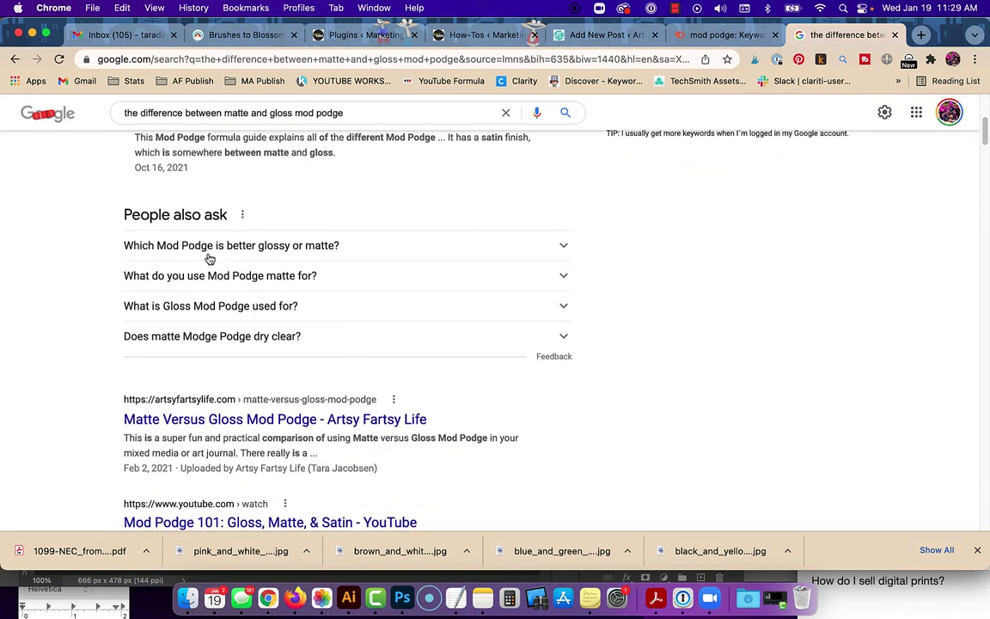
Return to the WordPress post and add "Which Mod Podge Is Better, Glossy or Matte?" directly below the FAQ placeholder paragraph.
{"action": "left_click", "coordinate": [571, 36]}
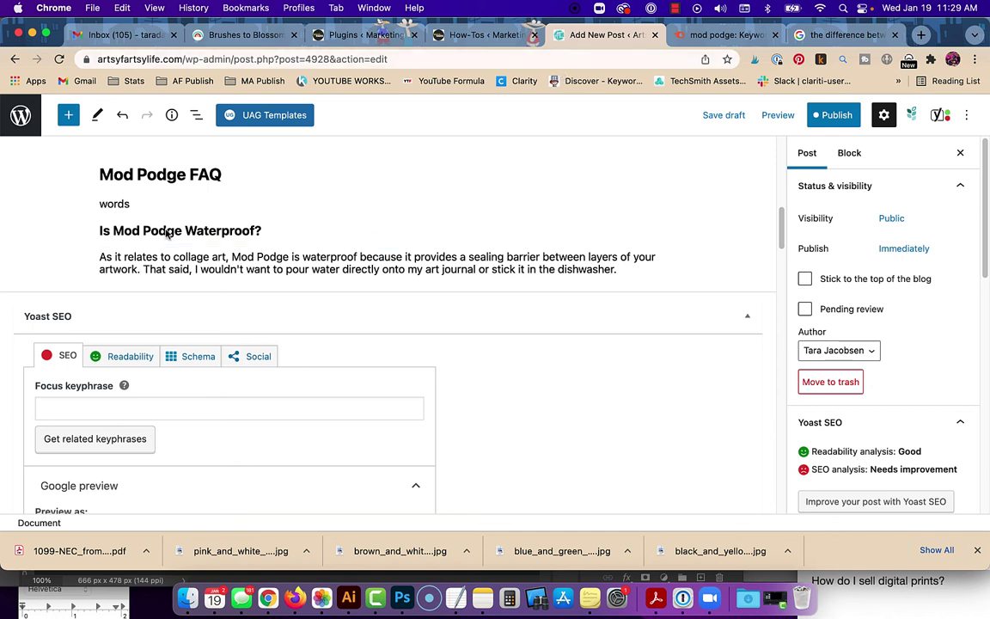
{"action": "left_click", "coordinate": [219, 201]}
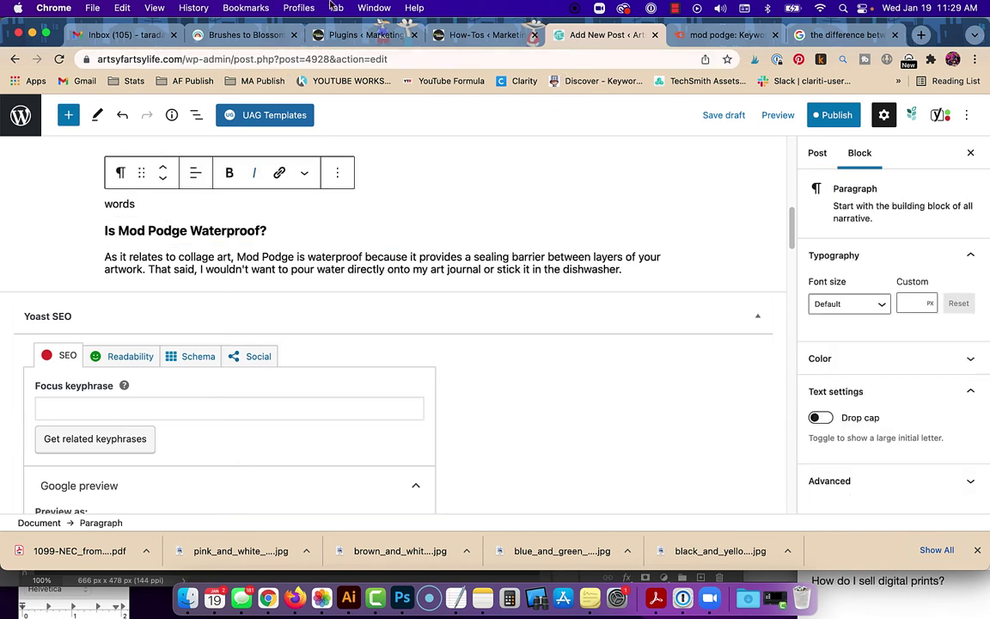
{"action": "key", "text": "Return"}
{"action": "type", "text": "Which Mod Podge Is Better, Glossy or Matte?"}
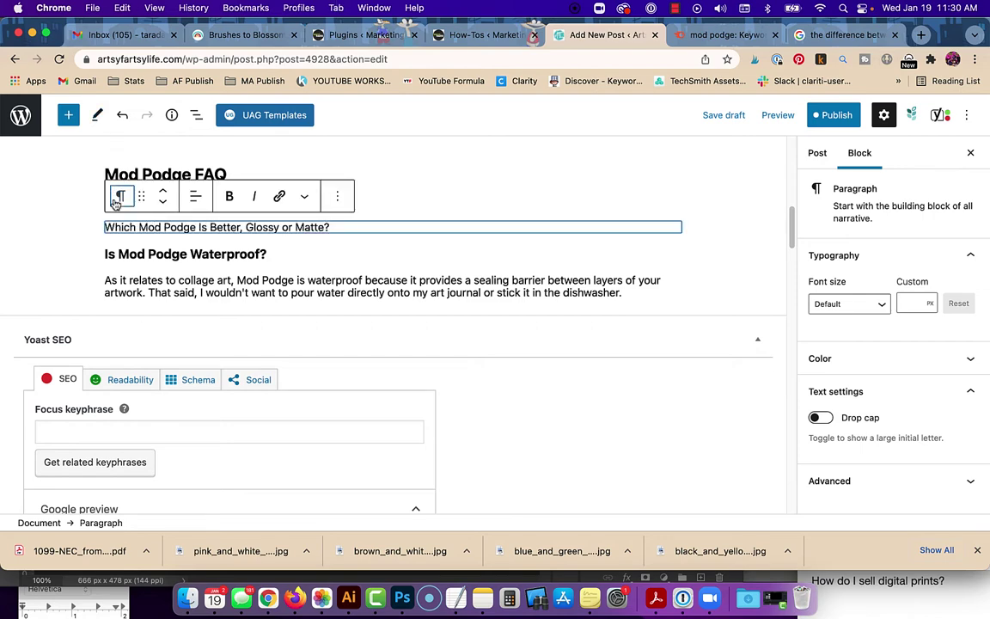
Convert the glossy-or-matte question into an H3 heading and add a placeholder paragraph reading "words" beneath it.
{"action": "left_click", "coordinate": [119, 197]}
{"action": "left_click", "coordinate": [128, 266]}
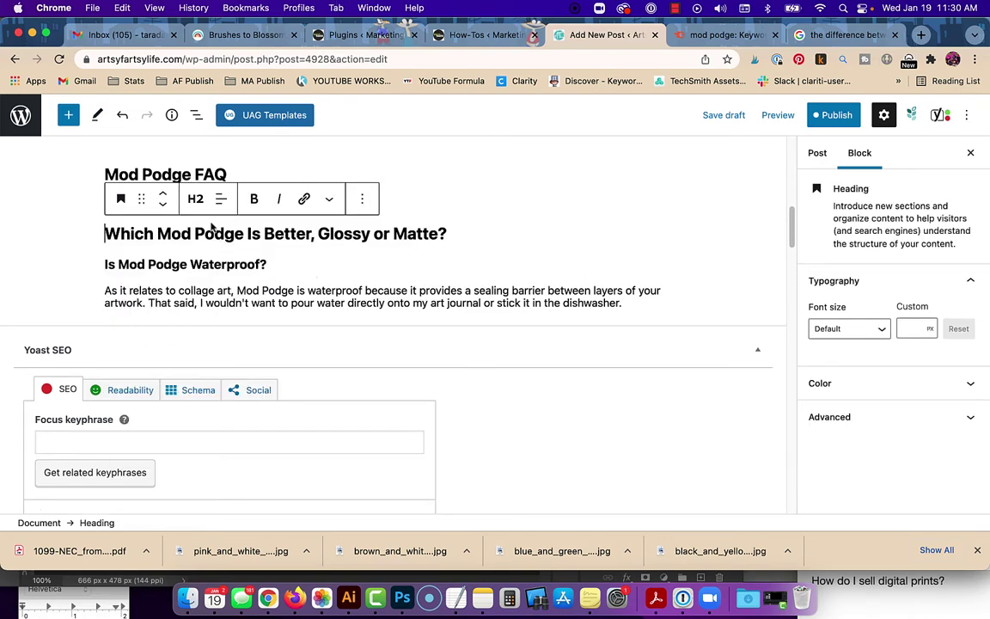
{"action": "left_click", "coordinate": [195, 199]}
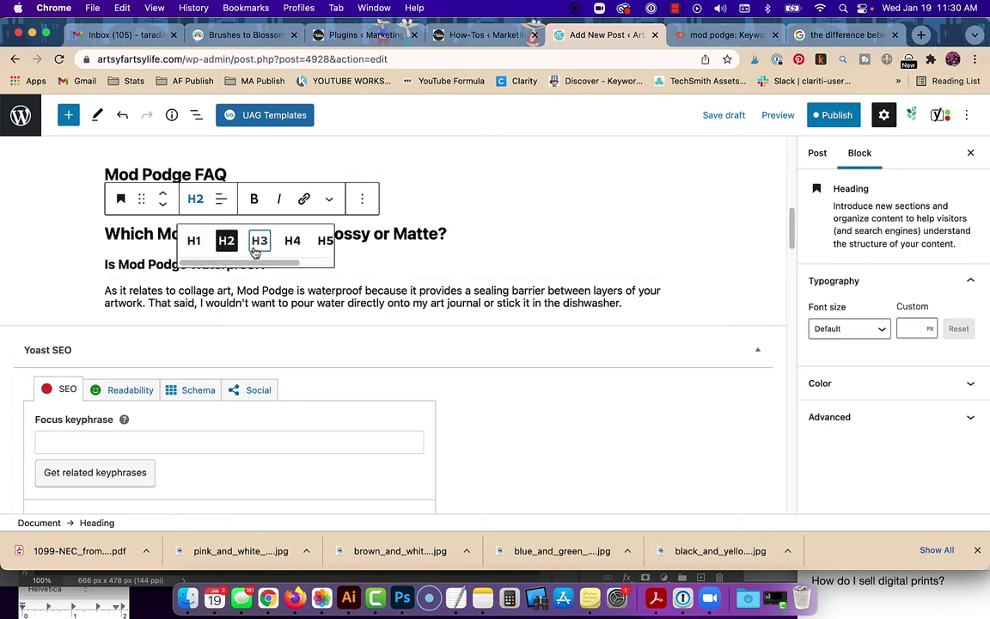
{"action": "left_click", "coordinate": [259, 240]}
{"action": "left_click", "coordinate": [399, 224]}
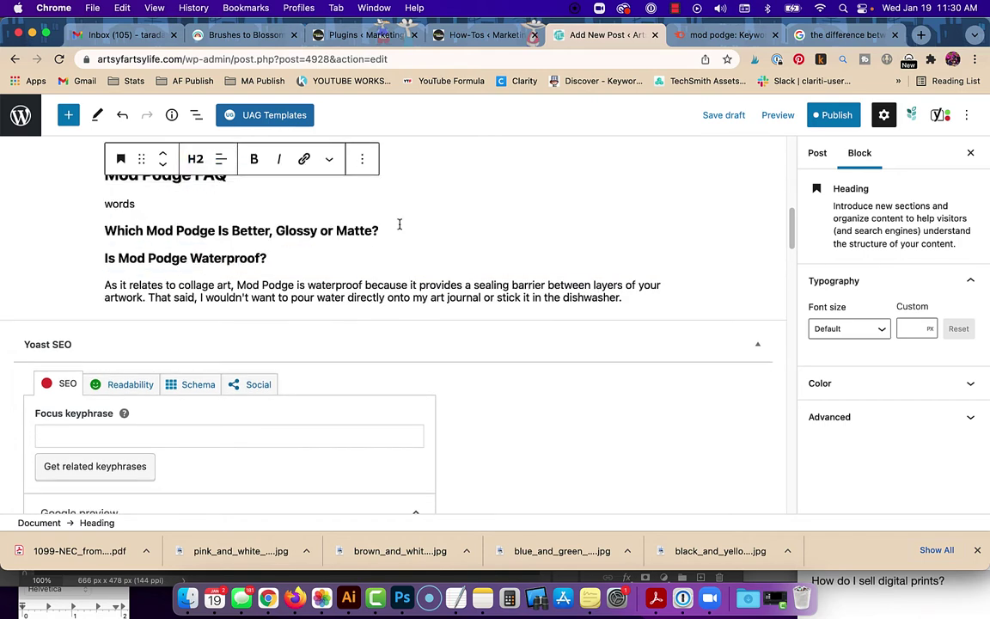
{"action": "key", "text": "Return"}
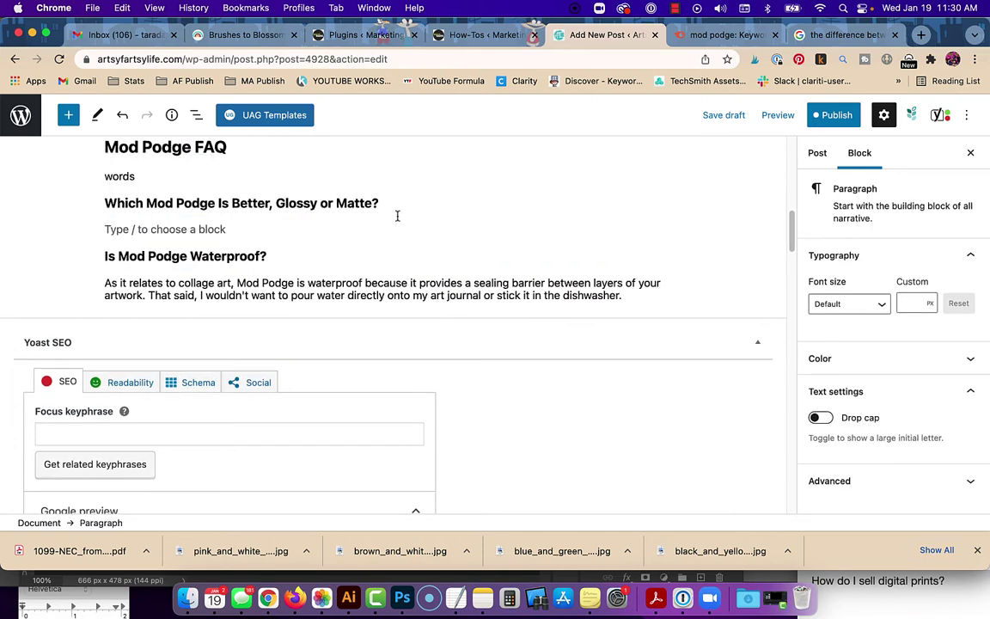
{"action": "type", "text": "words"}
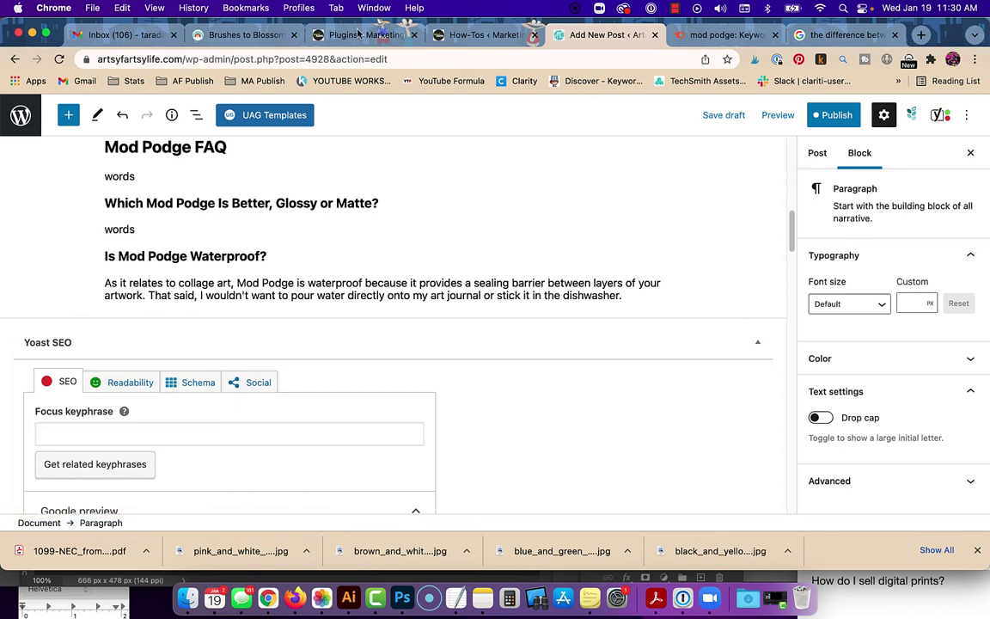
Look through the question keywords in Semrush for another heading, then return to the WordPress post.
{"action": "left_click", "coordinate": [708, 35]}
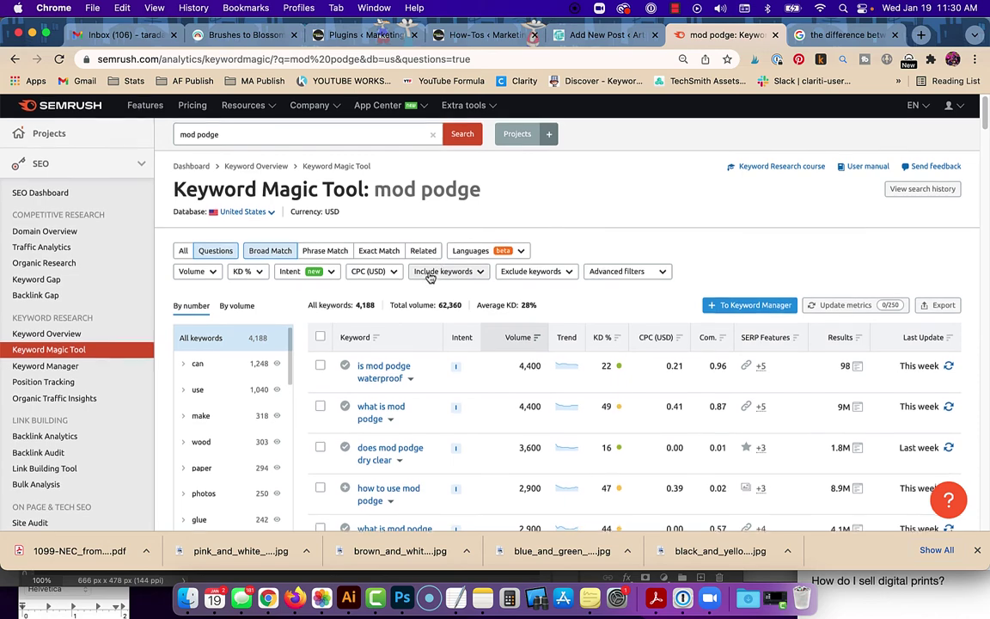
{"action": "scroll", "coordinate": [432, 275], "scroll_direction": "down", "scroll_amount": 2}
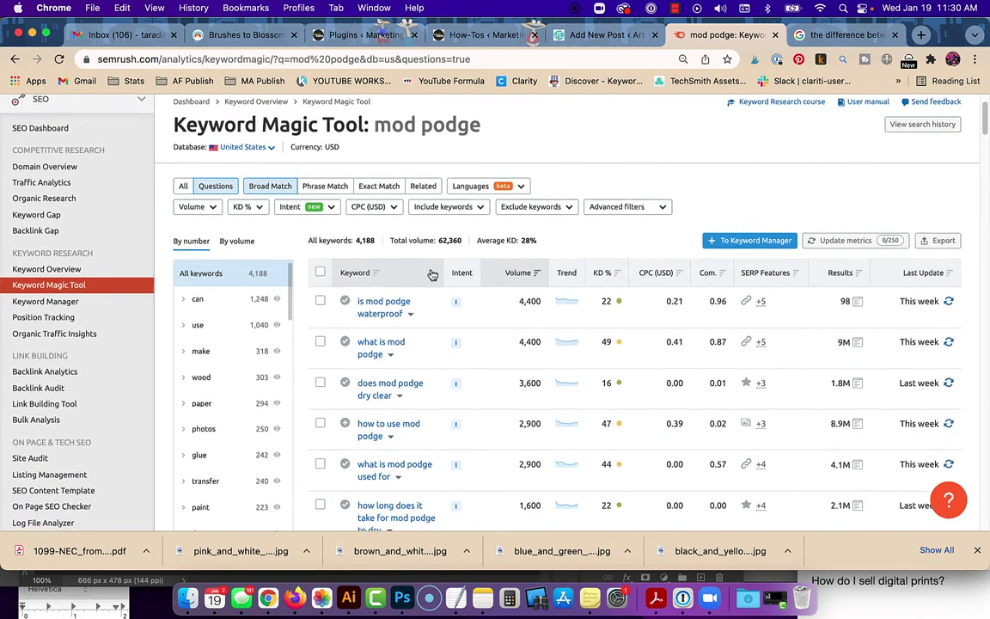
{"action": "left_click", "coordinate": [602, 35]}
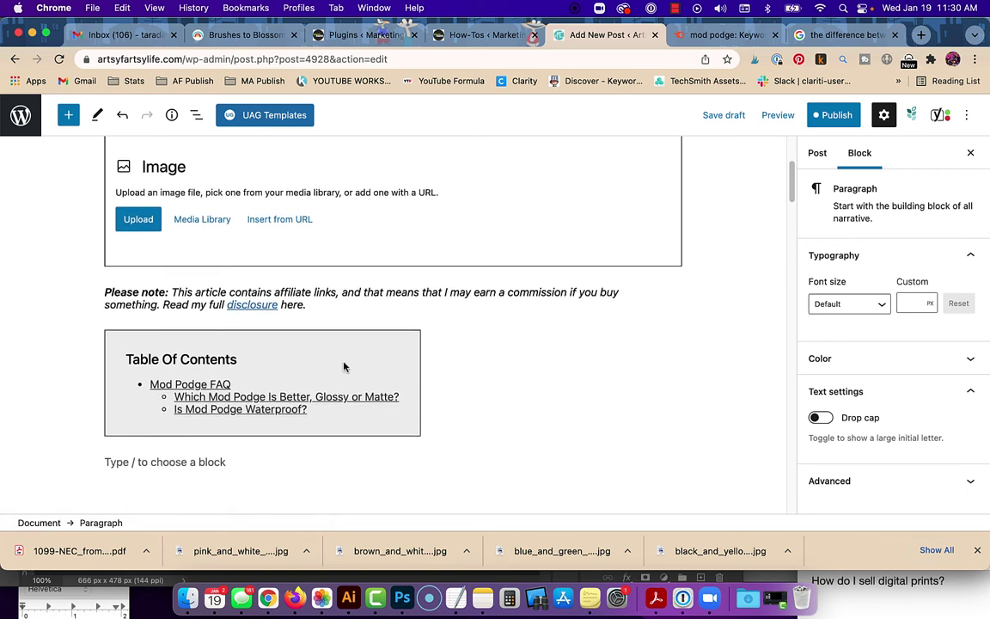
{"action": "type", "text": "What I"}
{"action": "key", "text": "BackSpace"}
{"action": "key", "text": "BackSpace"}
{"action": "key", "text": "BackSpace"}
{"action": "key", "text": "BackSpace"}
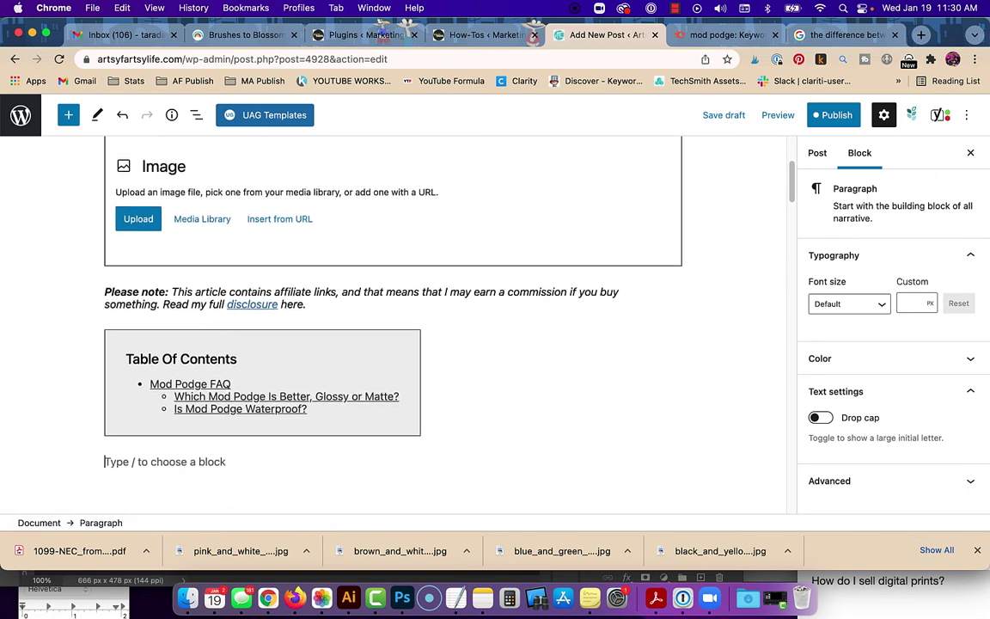
Insert a heading titled "What Is Mod Podge?" below the table of contents, with a placeholder paragraph reading "words" beneath it.
{"action": "type", "text": "/hea"}
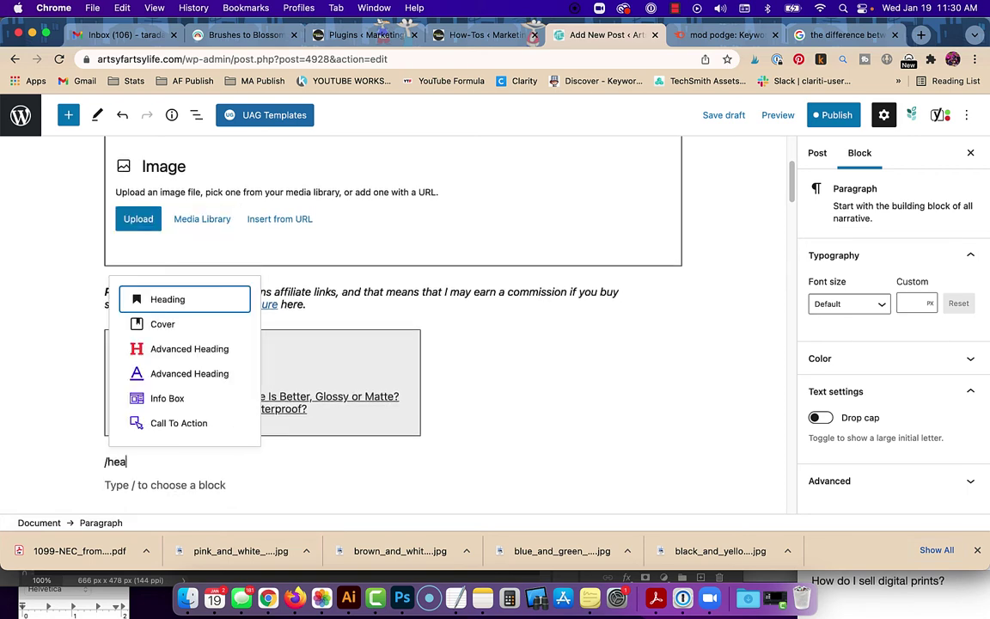
{"action": "key", "text": "Return"}
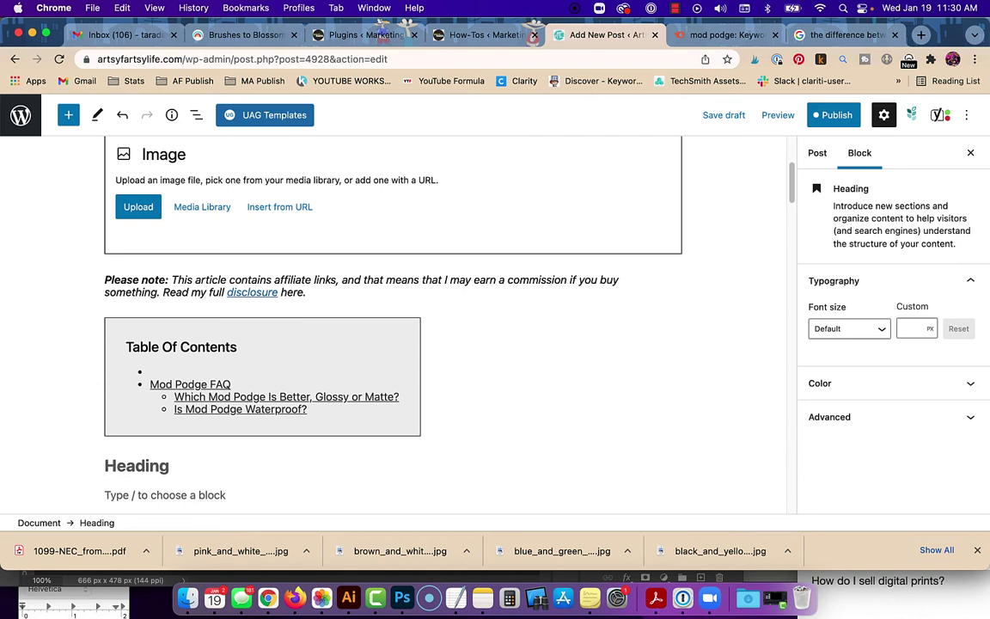
{"action": "type", "text": "What "}
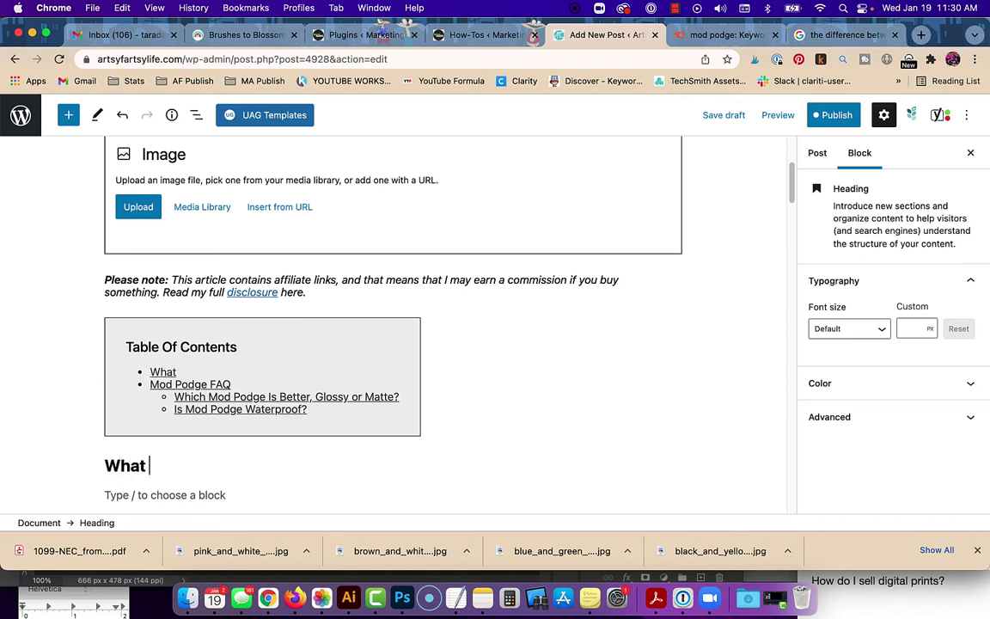
{"action": "type", "text": "Is Mod"}
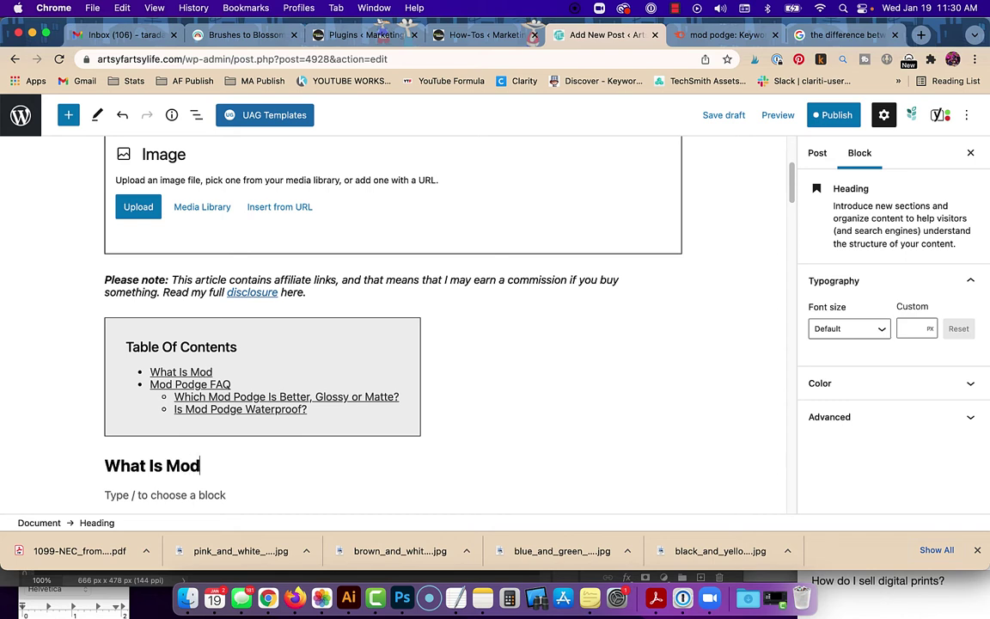
{"action": "type", "text": " Podge"}
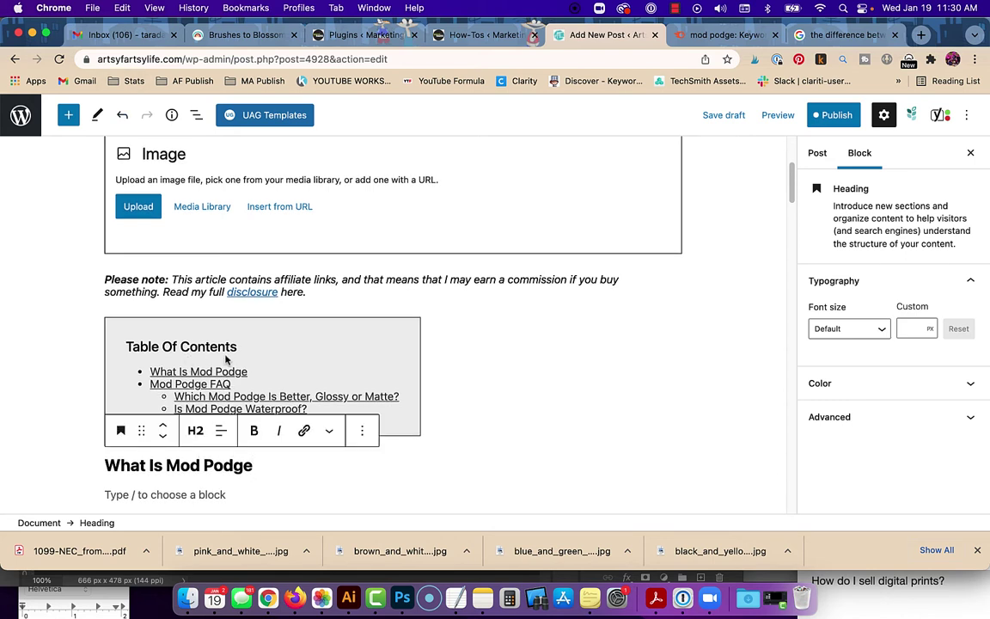
{"action": "type", "text": "?"}
{"action": "key", "text": "Return"}
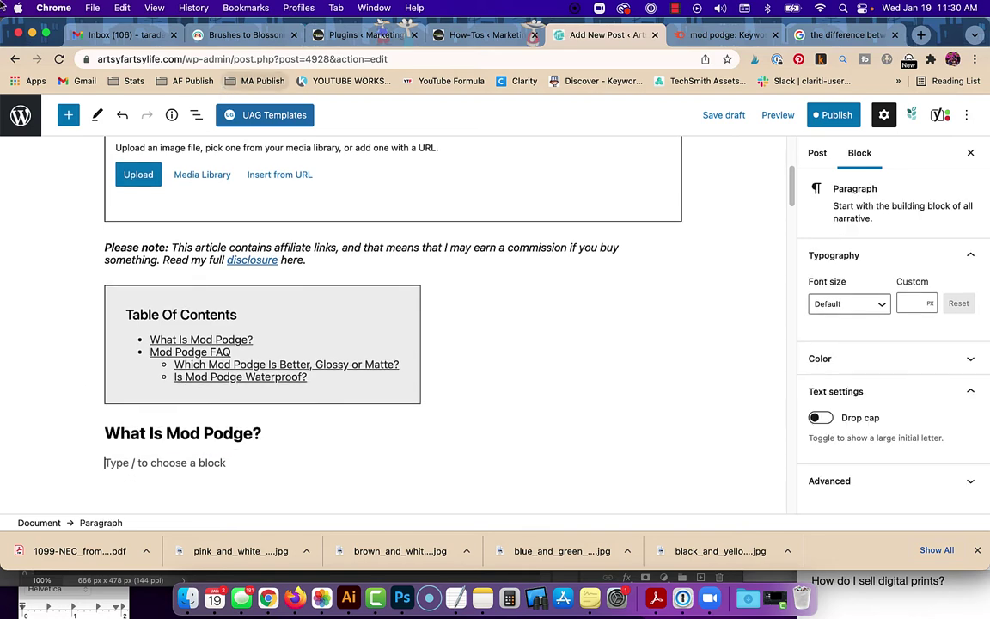
{"action": "type", "text": "words"}
{"action": "key", "text": "Return"}
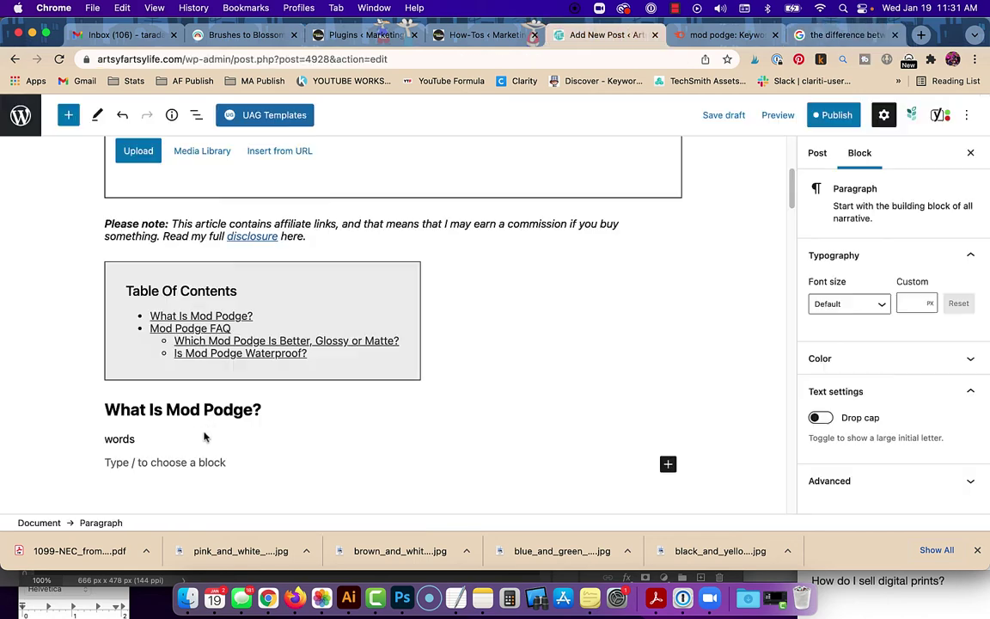
Add the line "Does Matte Mod Podge Dry Clear?" below the "What Is Mod Podge?" section, followed by a placeholder paragraph reading "words".
{"action": "scroll", "coordinate": [209, 427], "scroll_direction": "down", "scroll_amount": 3}
{"action": "type", "text": "Does Matte Mod Podge Dry Clear?"}
{"action": "key", "text": "Return"}
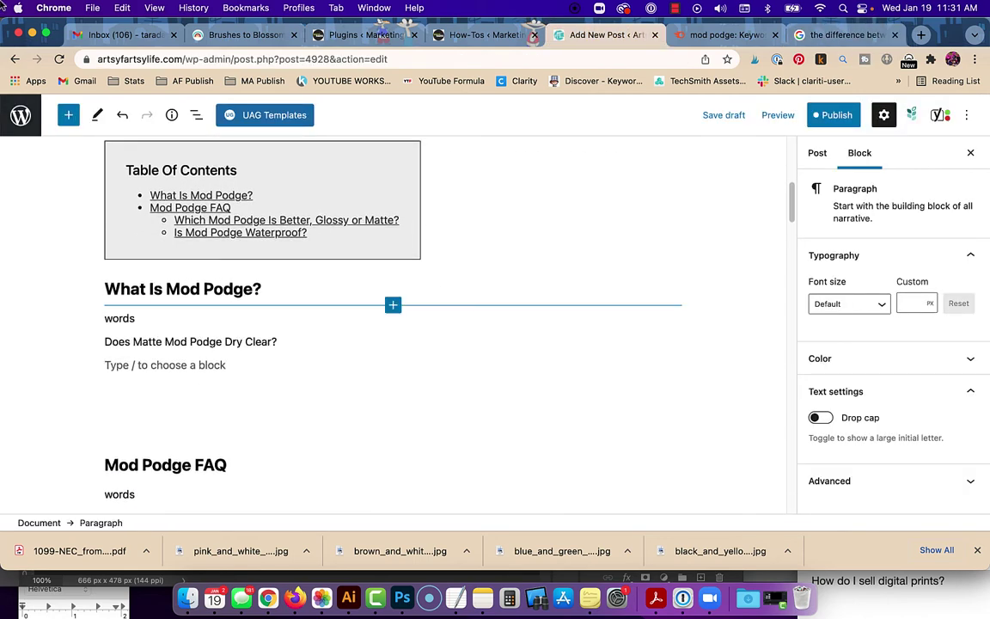
{"action": "type", "text": "words"}
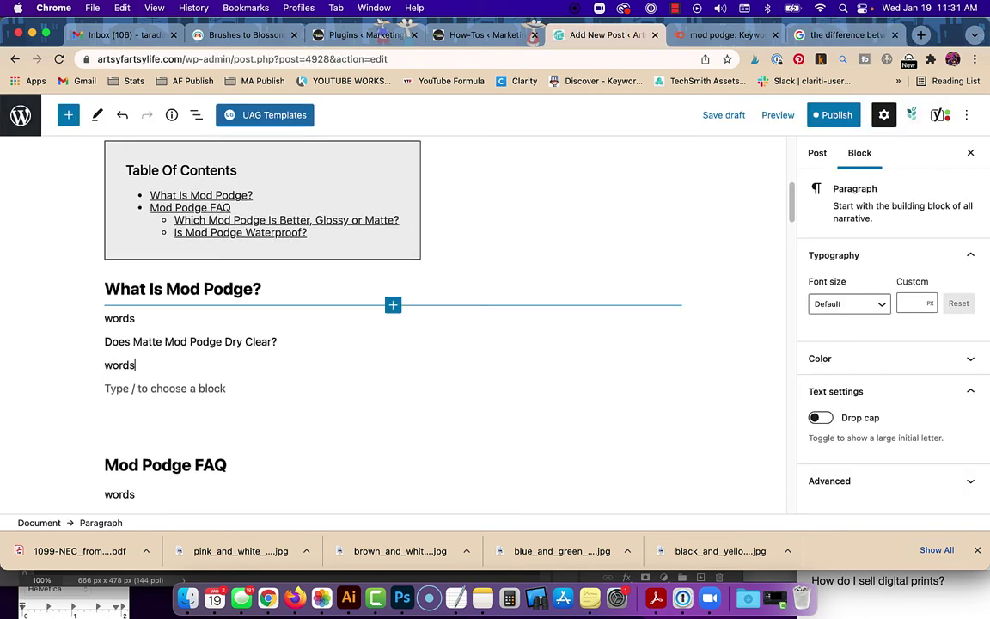
Add the line "Does Gloss Mod Podge Dry Clear?" below the placeholder text of the matte dry-clear question.
{"action": "key", "text": "Return"}
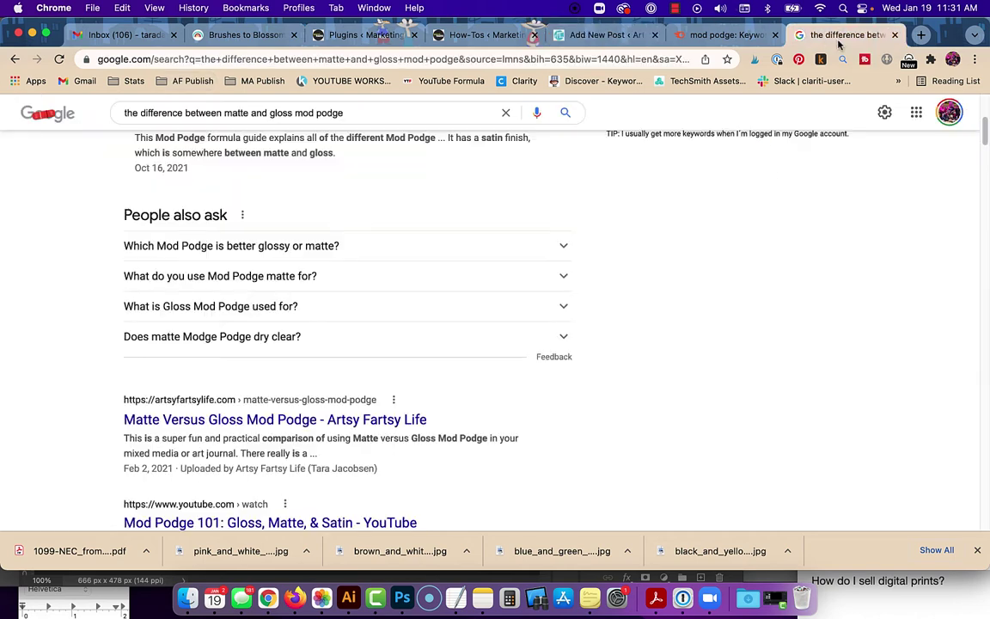
{"action": "left_click", "coordinate": [795, 35]}
{"action": "left_click", "coordinate": [602, 34]}
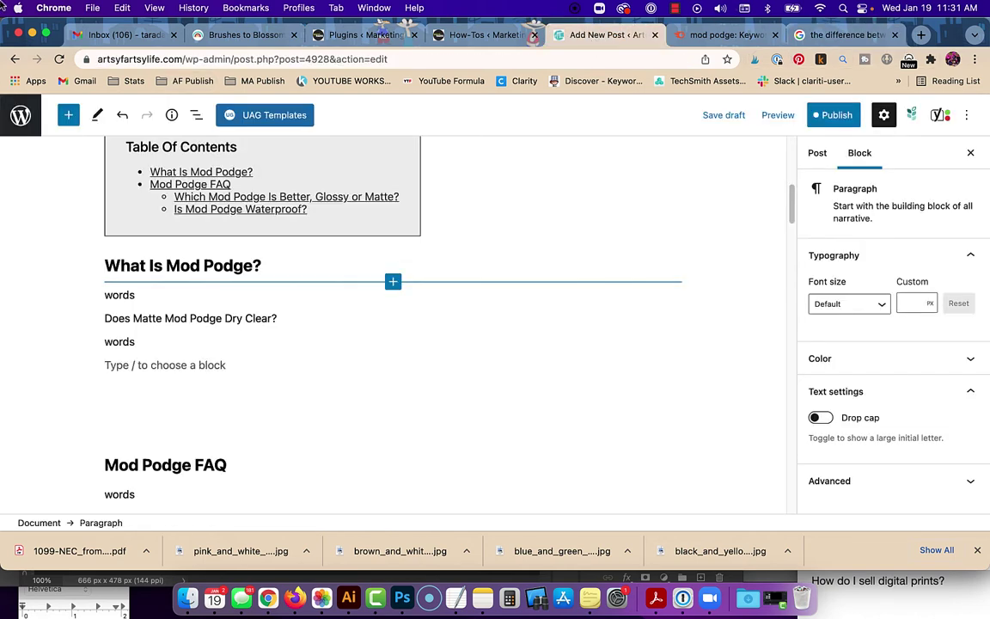
{"action": "type", "text": "Does Gloss Mod Podge Dry Clear?"}
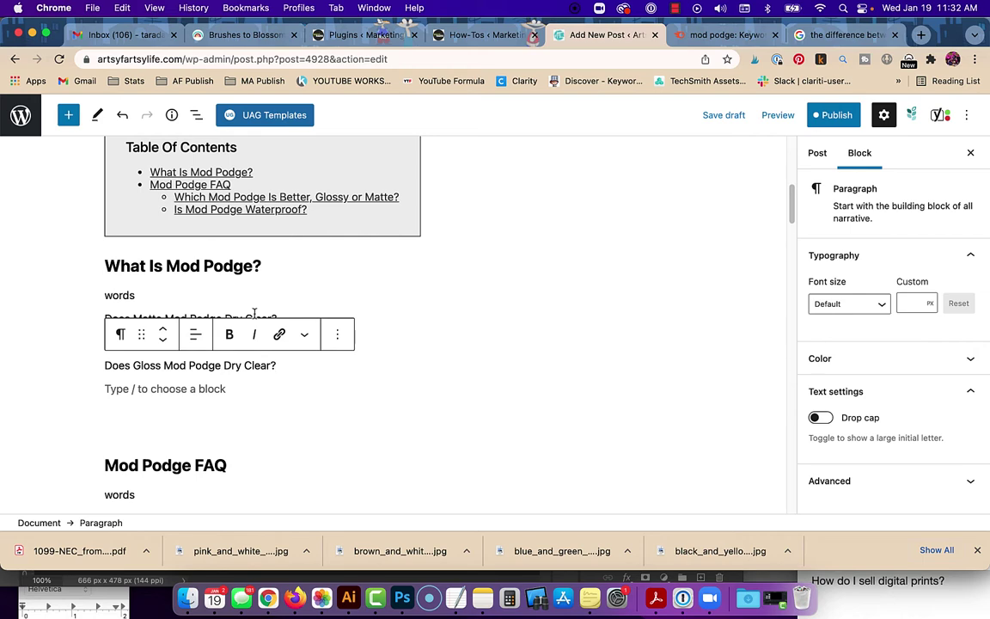
Expand Google's "People also ask" questions about Mod Podge to look for another FAQ question, and return to the WordPress post.
{"action": "left_click", "coordinate": [837, 33]}
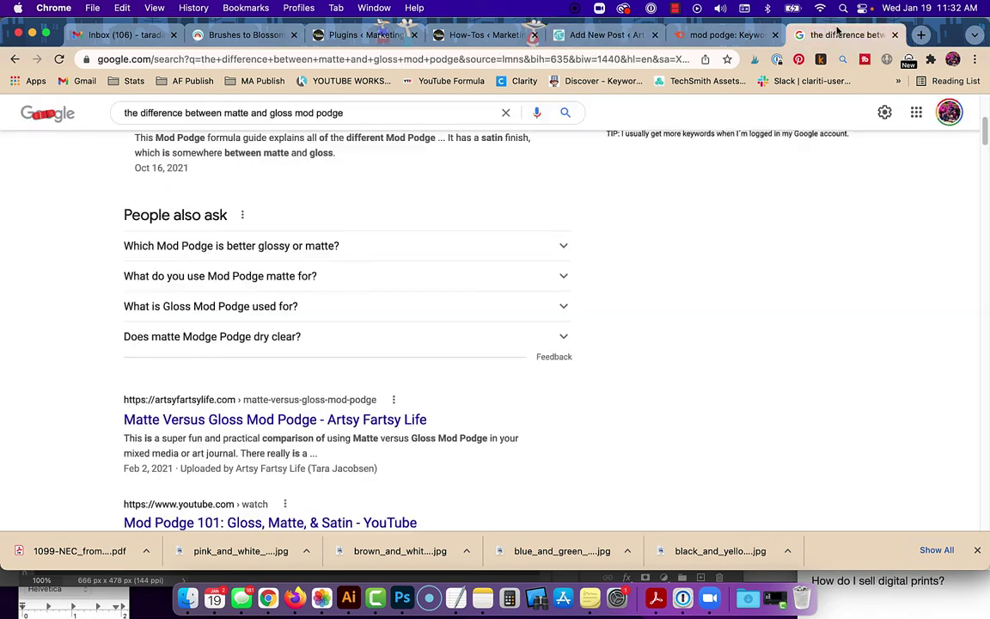
{"action": "left_click", "coordinate": [222, 249]}
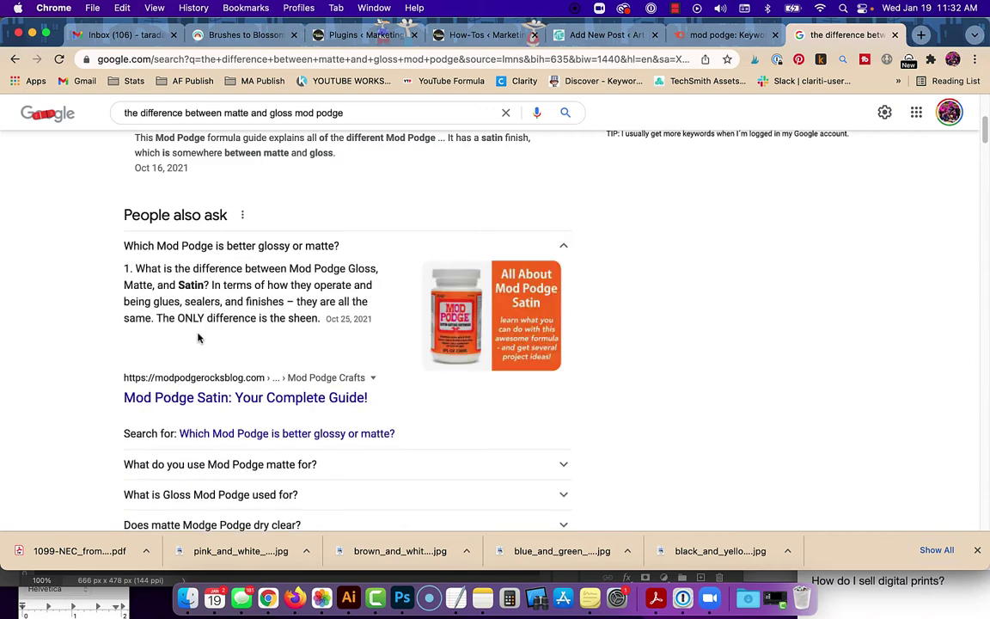
{"action": "scroll", "coordinate": [213, 345], "scroll_direction": "down", "scroll_amount": 1}
{"action": "scroll", "coordinate": [212, 346], "scroll_direction": "down", "scroll_amount": 3}
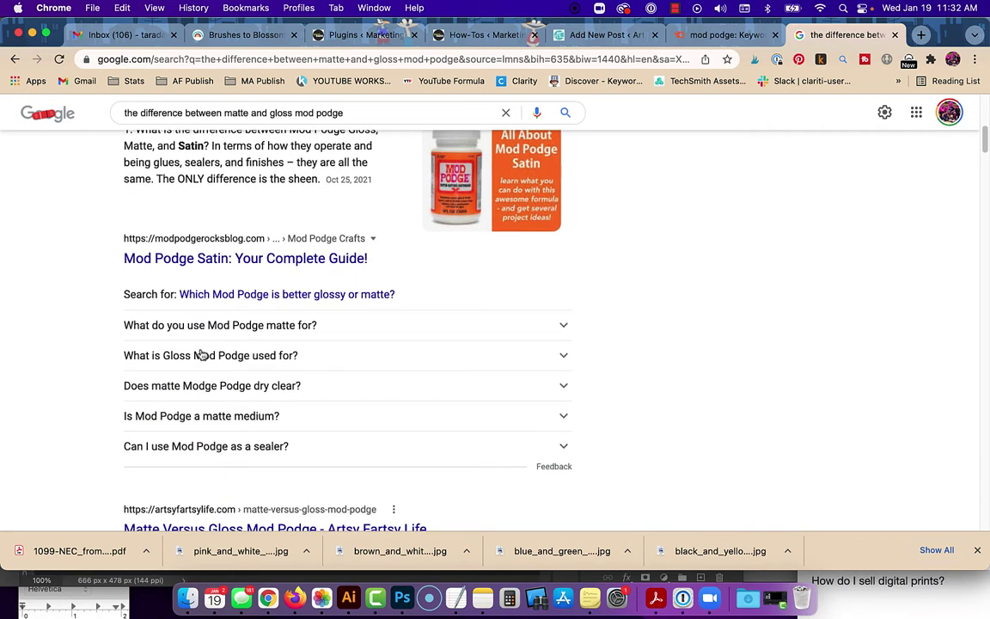
{"action": "left_click", "coordinate": [196, 360]}
{"action": "scroll", "coordinate": [211, 421], "scroll_direction": "down", "scroll_amount": 5}
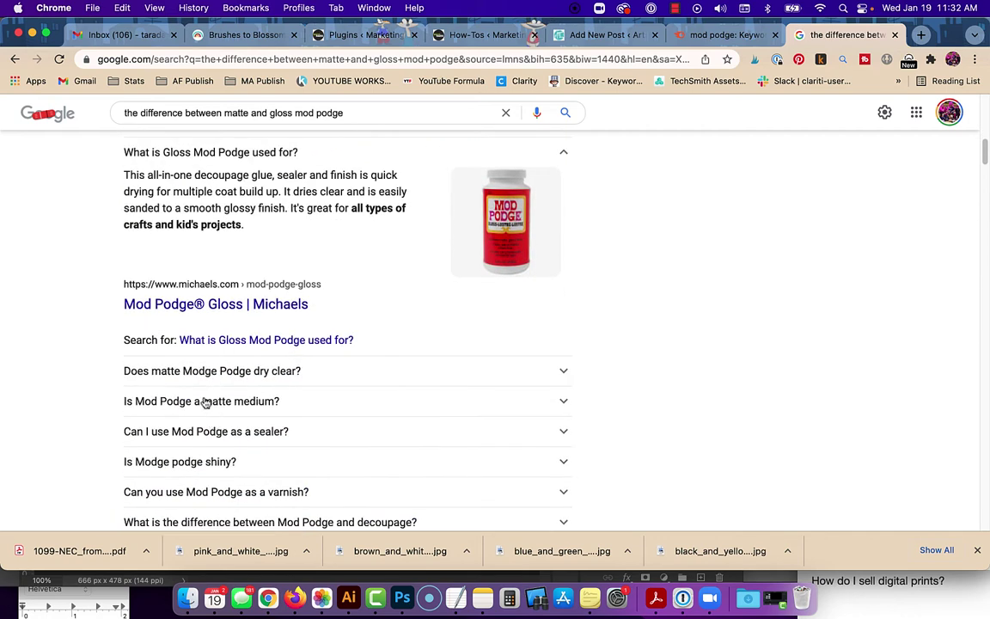
{"action": "left_click", "coordinate": [205, 401]}
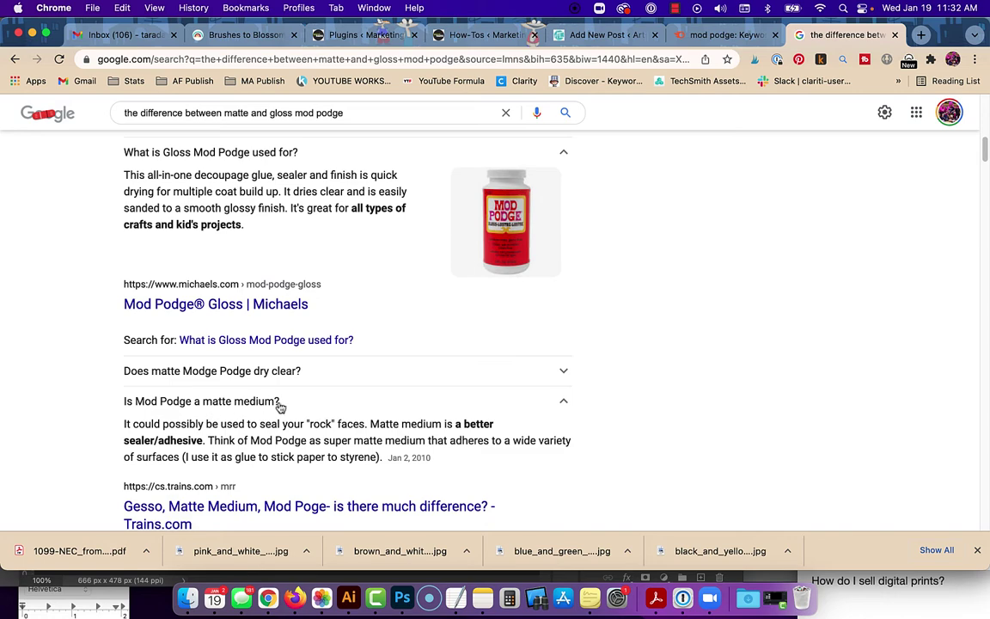
{"action": "key", "text": "super+5"}
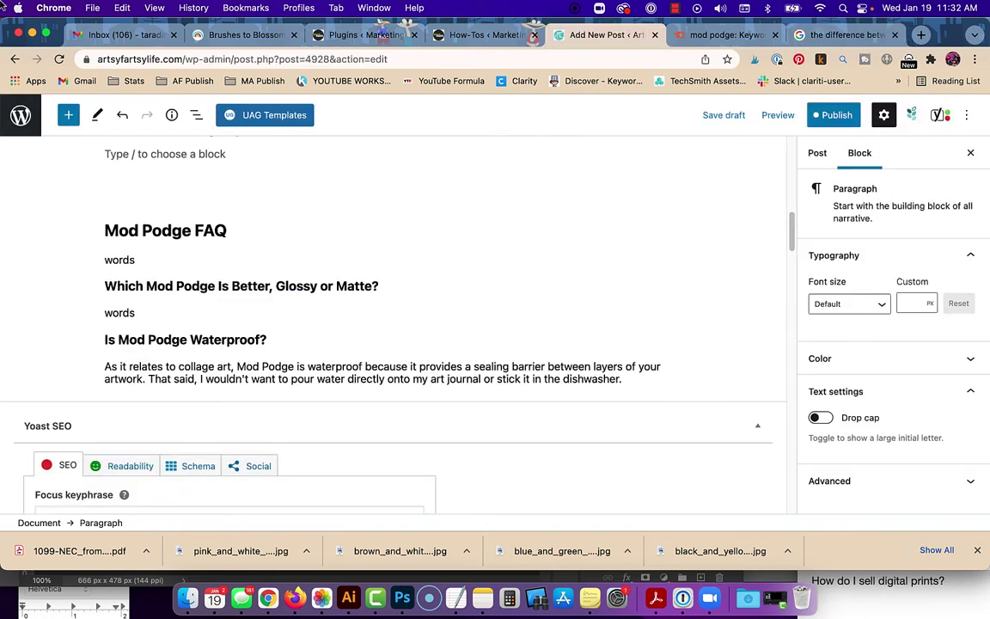
Add "Is Mod Podge A Matte Medium?" as an H3 heading at the end of the Mod Podge FAQ.
{"action": "key", "text": "Return"}
{"action": "type", "text": "Is Mod Podge A Matte Medium?"}
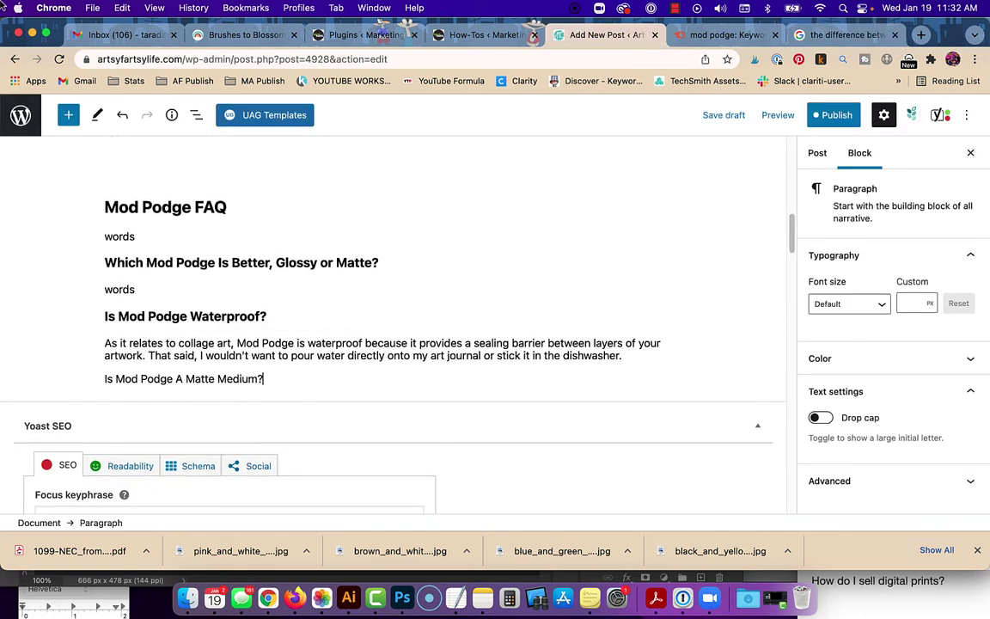
{"action": "left_click", "coordinate": [120, 347]}
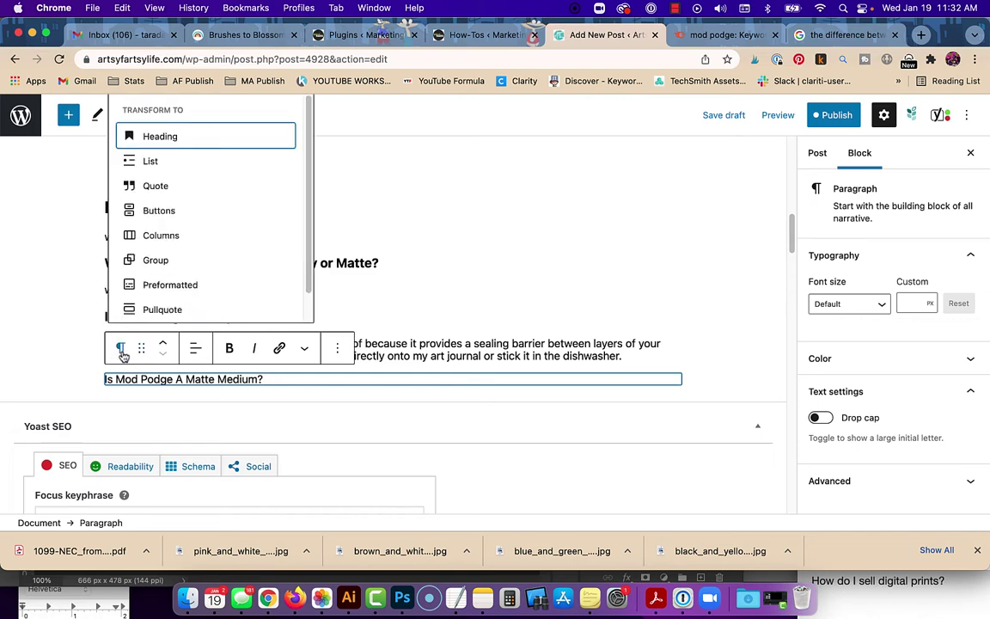
{"action": "left_click", "coordinate": [135, 150]}
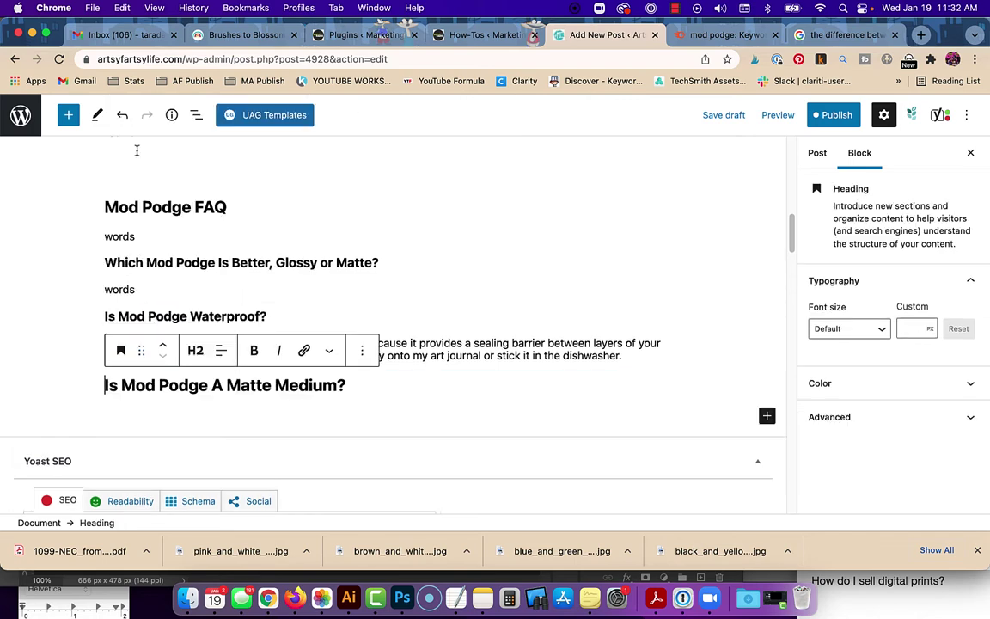
{"action": "left_click", "coordinate": [195, 350]}
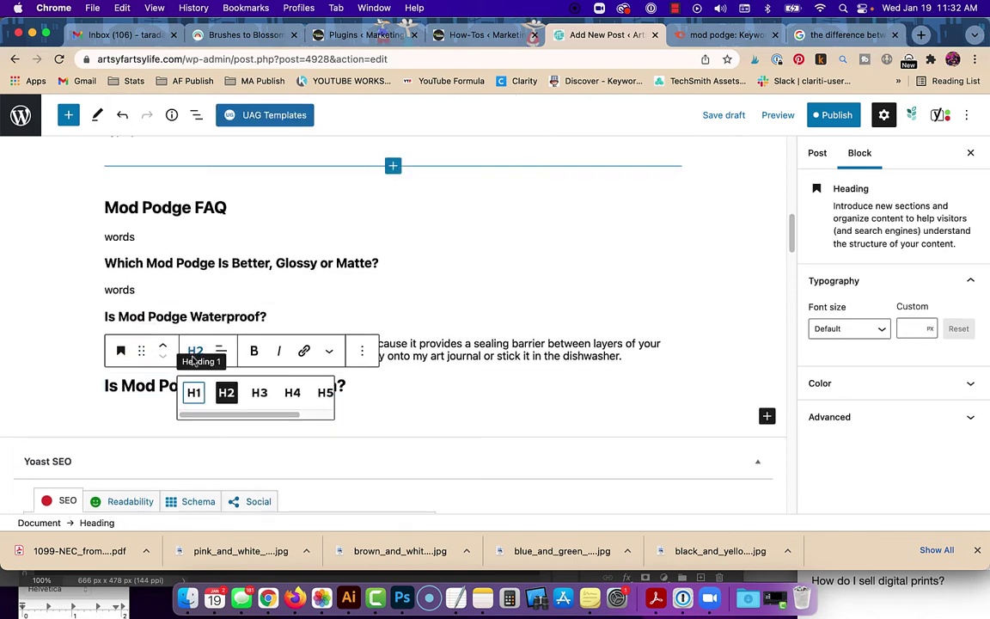
{"action": "left_click", "coordinate": [260, 392]}
Review the draft's structure in the editor, from the title and table of contents down to the FAQ headings.
{"action": "scroll", "coordinate": [371, 368], "scroll_direction": "up", "scroll_amount": 5}
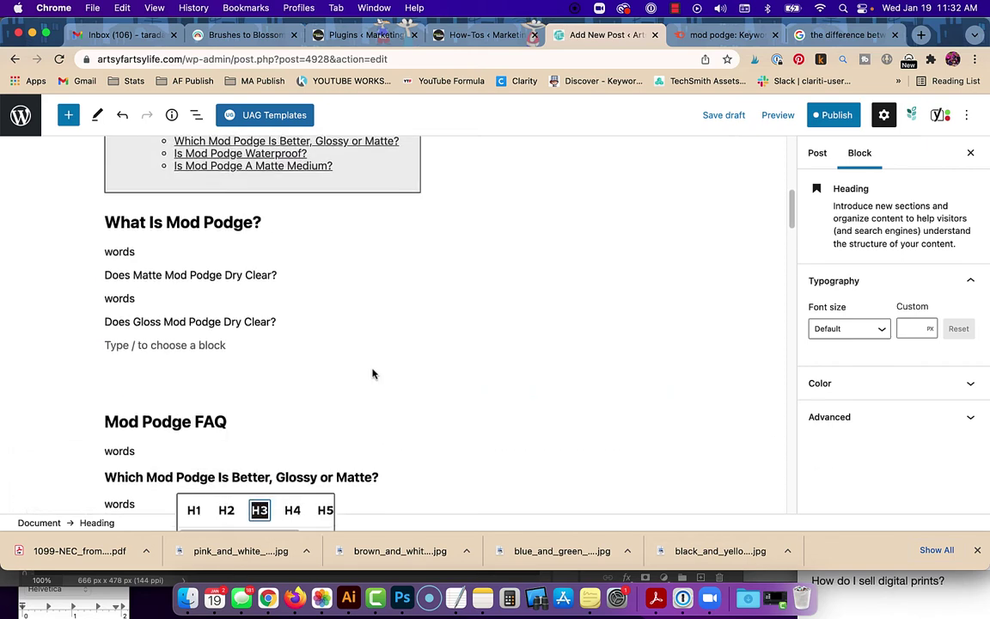
{"action": "scroll", "coordinate": [215, 240], "scroll_direction": "up", "scroll_amount": 15}
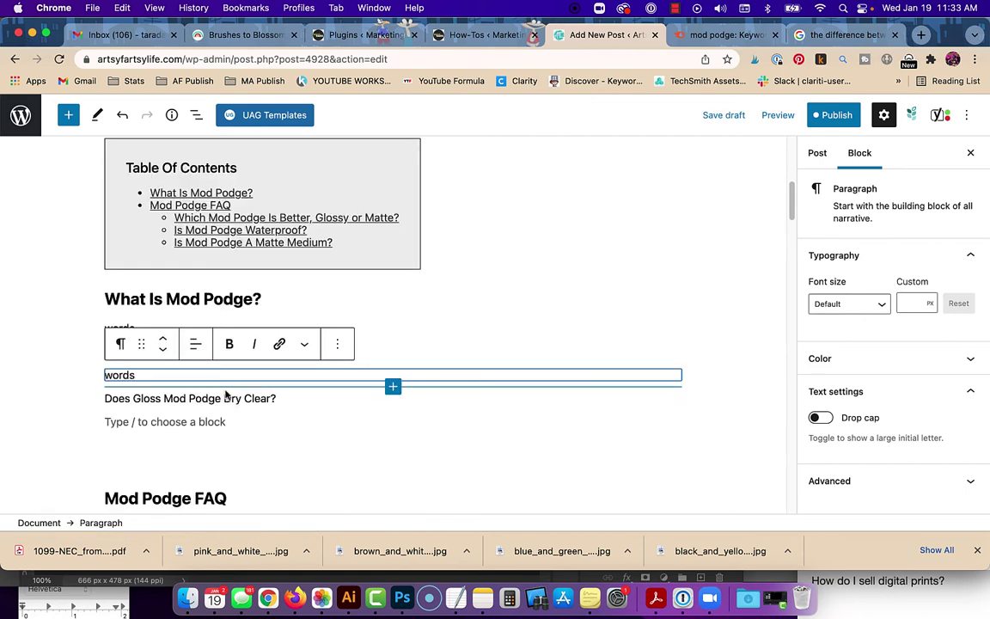
{"action": "type", "text": "Dry"}
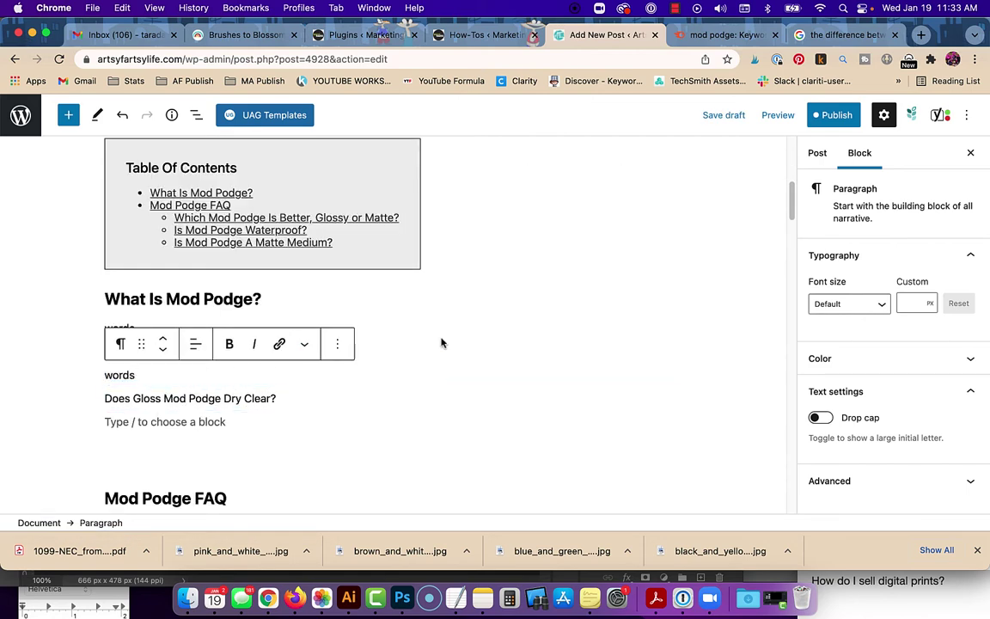
{"action": "left_click", "coordinate": [439, 347]}
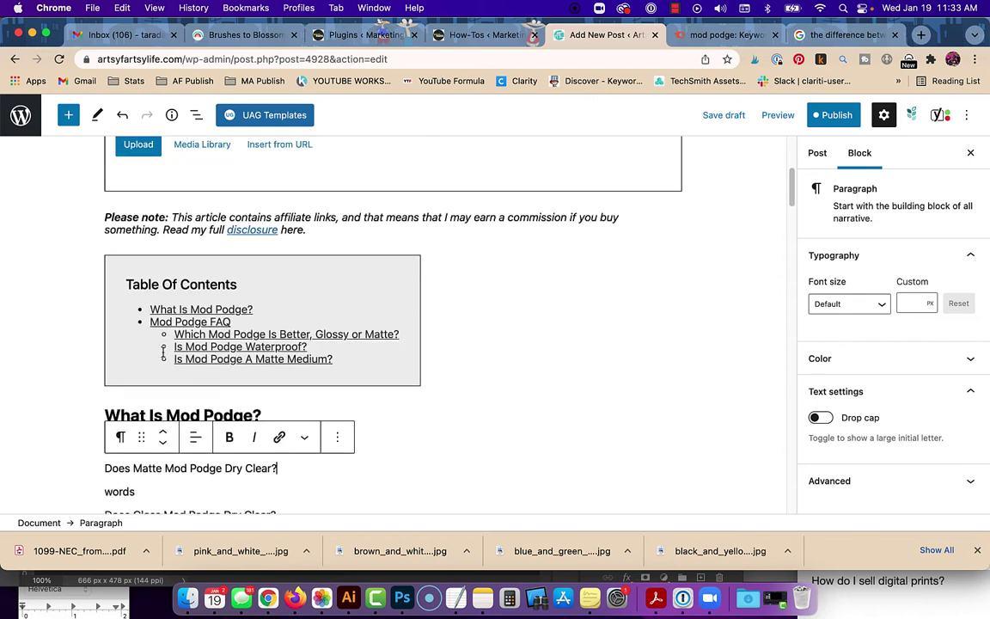
{"action": "scroll", "coordinate": [164, 352], "scroll_direction": "up", "scroll_amount": 5}
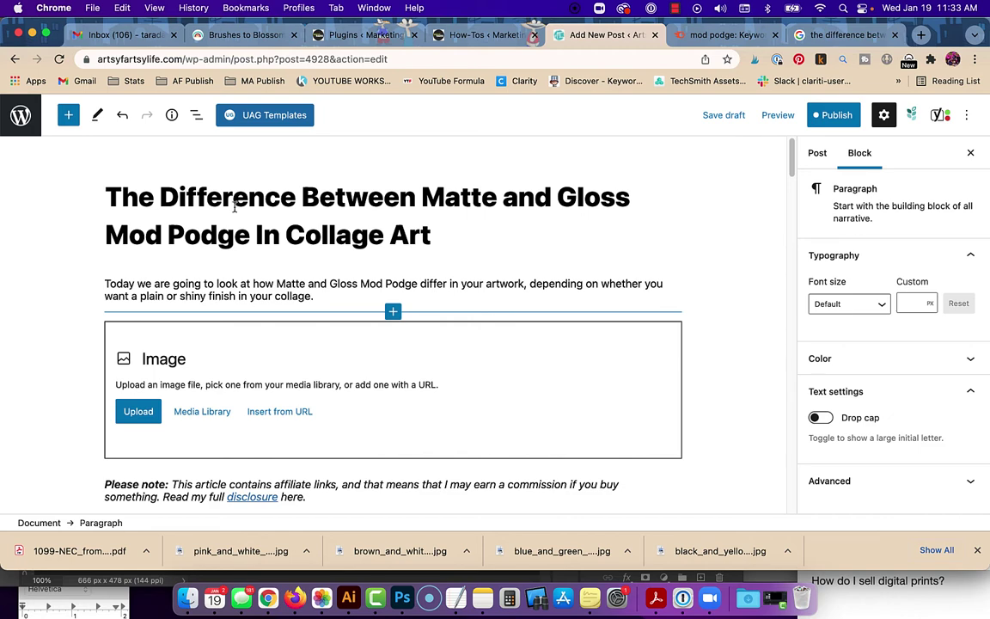
{"action": "scroll", "coordinate": [189, 309], "scroll_direction": "down", "scroll_amount": 15}
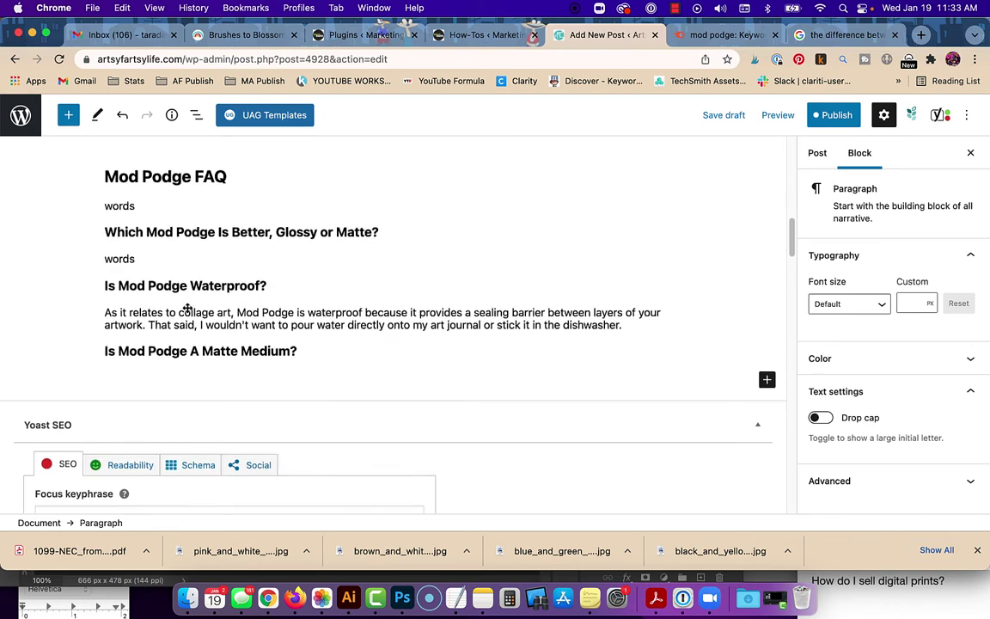
{"action": "scroll", "coordinate": [186, 310], "scroll_direction": "up", "scroll_amount": 3}
{"action": "scroll", "coordinate": [183, 309], "scroll_direction": "up", "scroll_amount": 3}
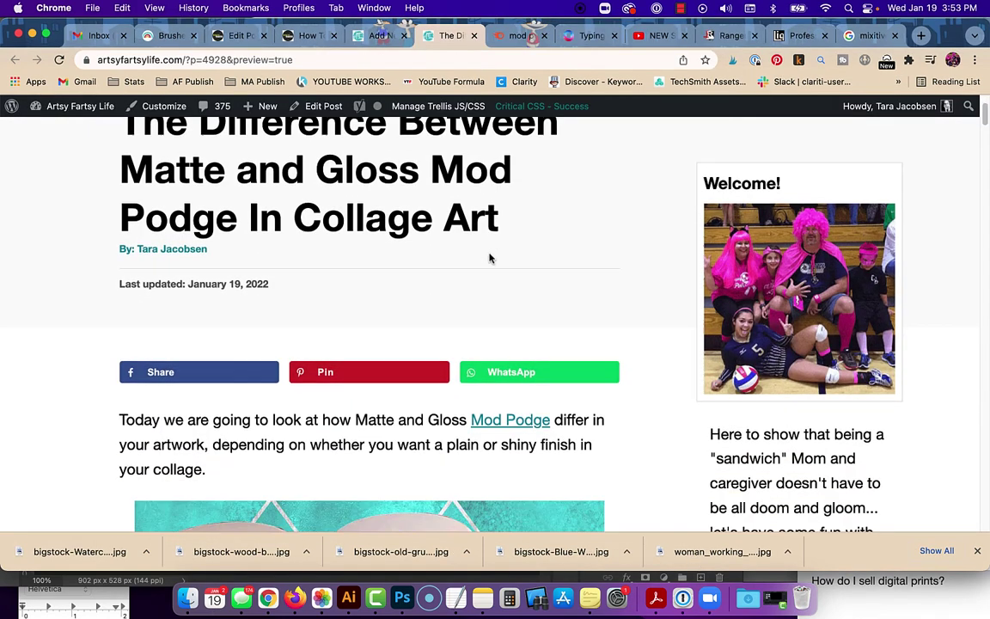
Examine the title, introduction and main Mod Podge image in the post's preview.
{"action": "scroll", "coordinate": [524, 283], "scroll_direction": "down", "scroll_amount": 5}
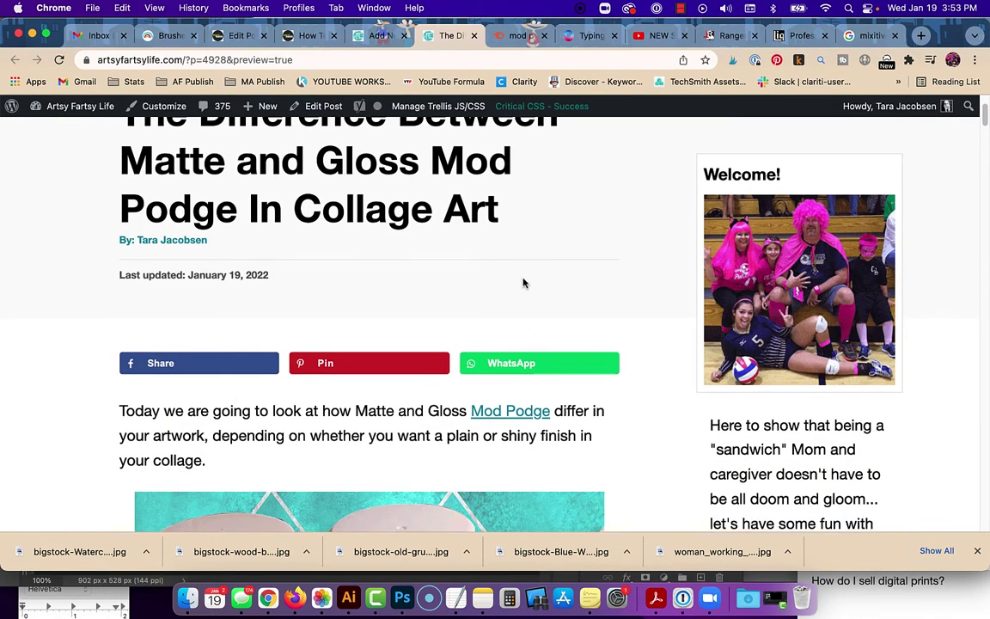
{"action": "scroll", "coordinate": [524, 283], "scroll_direction": "down", "scroll_amount": 2}
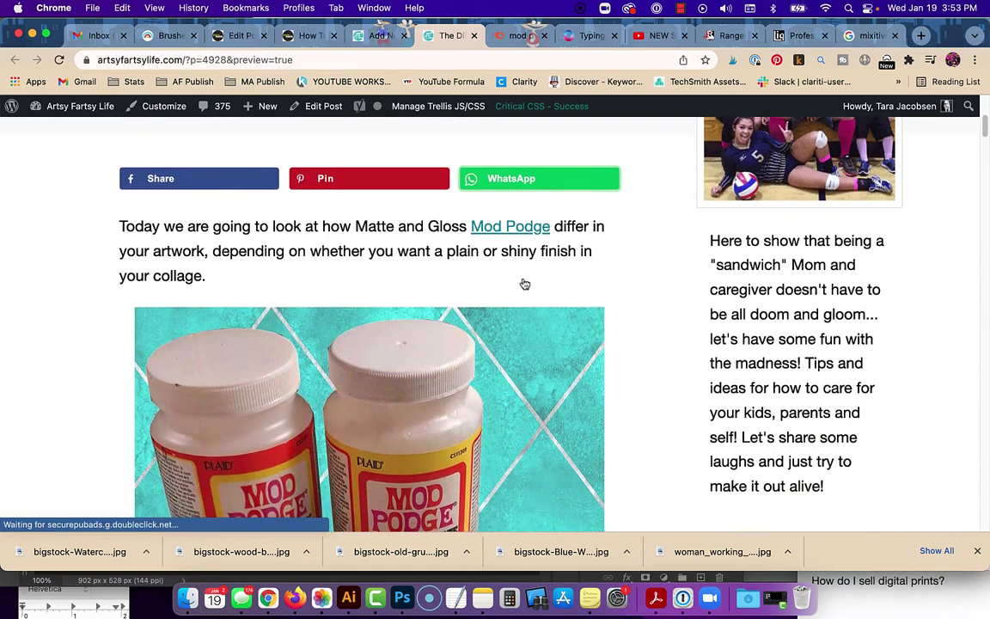
{"action": "scroll", "coordinate": [272, 240], "scroll_direction": "down", "scroll_amount": 2}
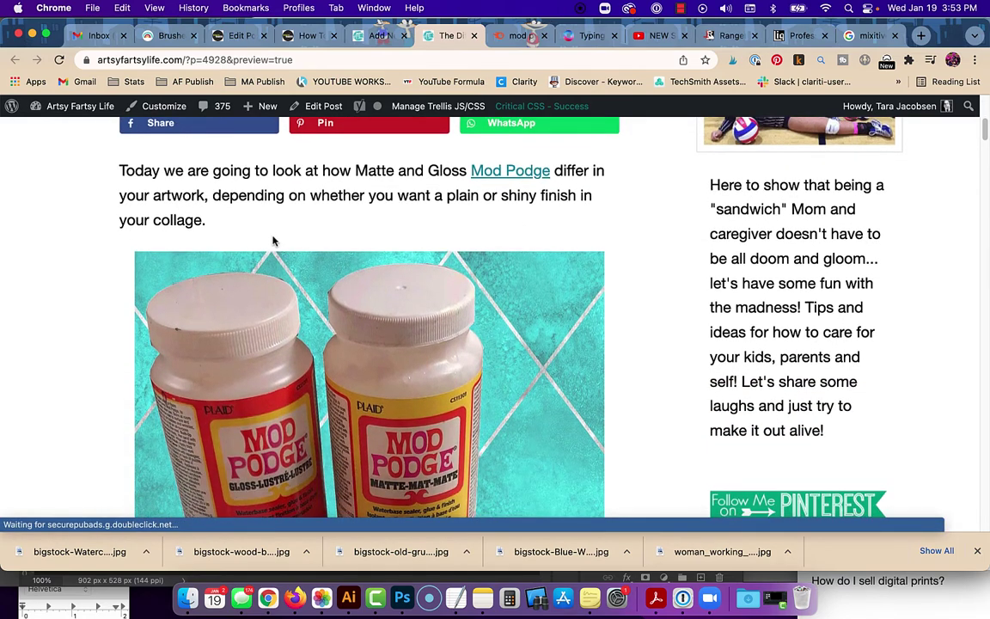
{"action": "scroll", "coordinate": [272, 240], "scroll_direction": "down", "scroll_amount": 3}
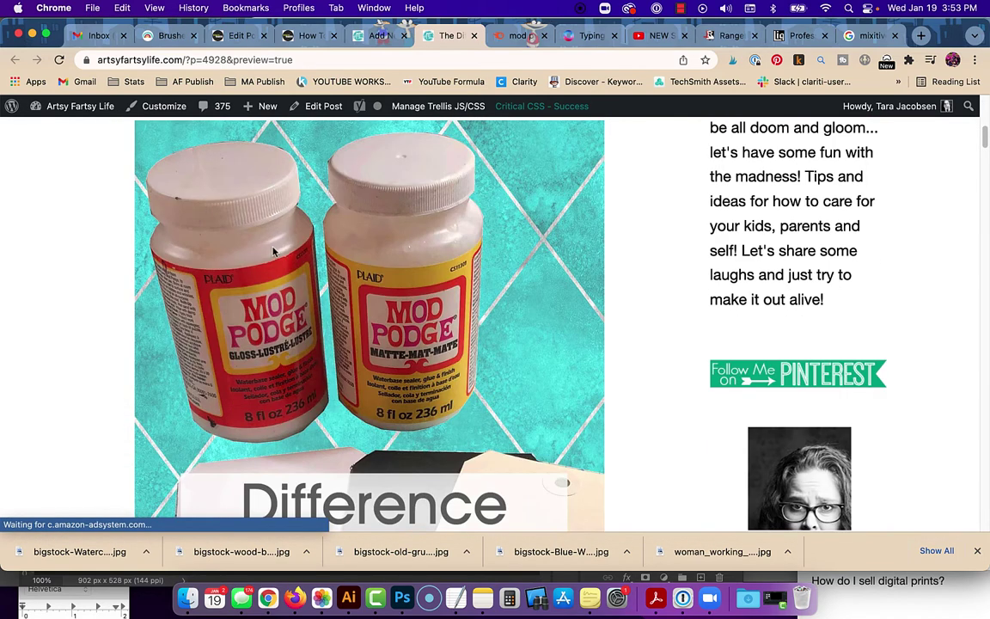
{"action": "scroll", "coordinate": [272, 239], "scroll_direction": "down", "scroll_amount": 5}
{"action": "scroll", "coordinate": [273, 254], "scroll_direction": "down", "scroll_amount": 1}
{"action": "scroll", "coordinate": [273, 254], "scroll_direction": "down", "scroll_amount": 2}
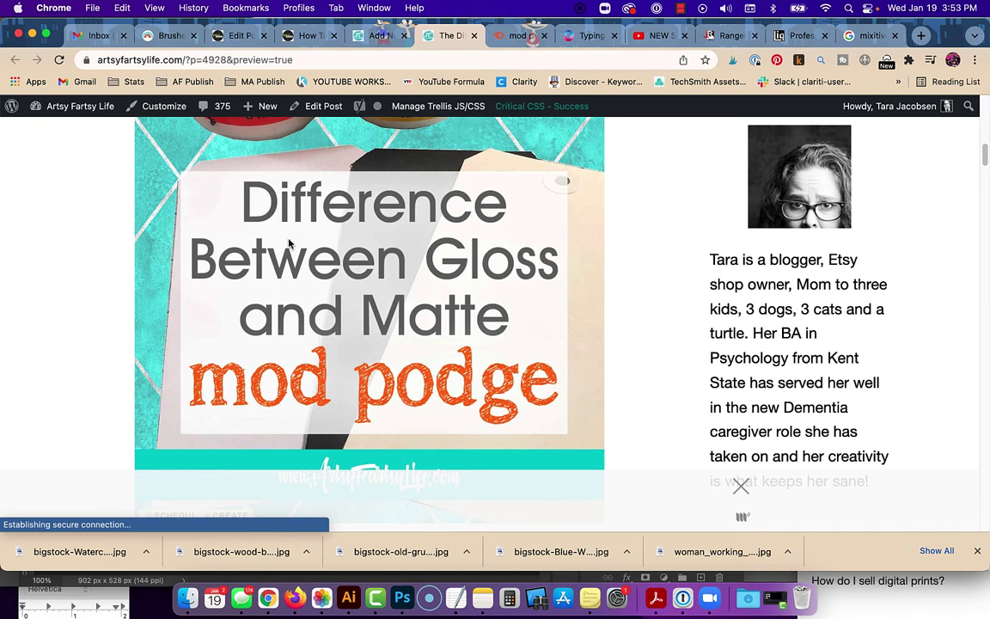
{"action": "scroll", "coordinate": [289, 244], "scroll_direction": "down", "scroll_amount": 4}
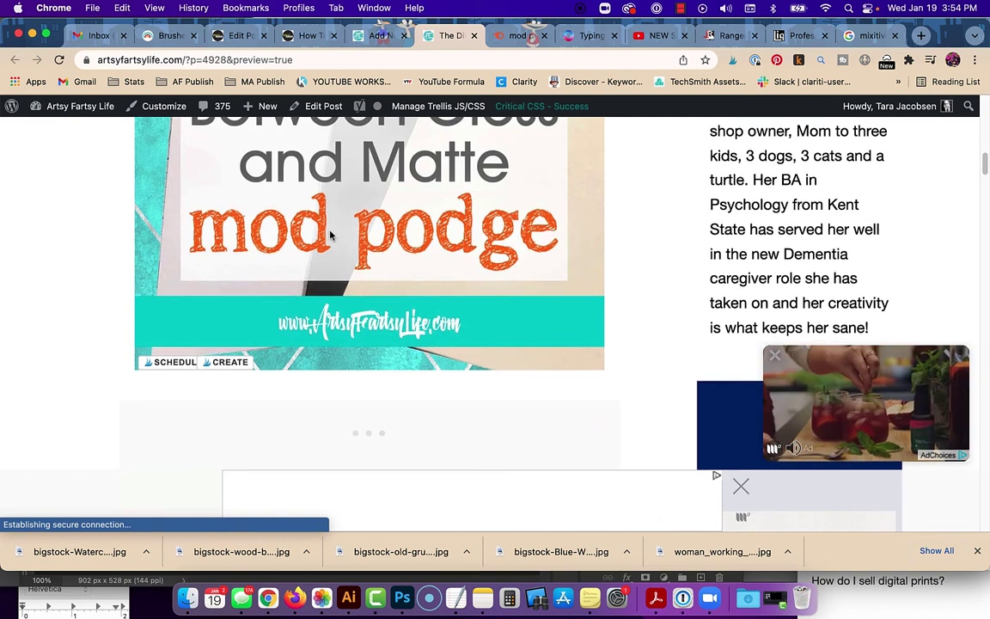
Examine the affiliate disclosure and the table of contents with its nested Mod Podge FAQ questions in the post preview.
{"action": "scroll", "coordinate": [330, 235], "scroll_direction": "down", "scroll_amount": 5}
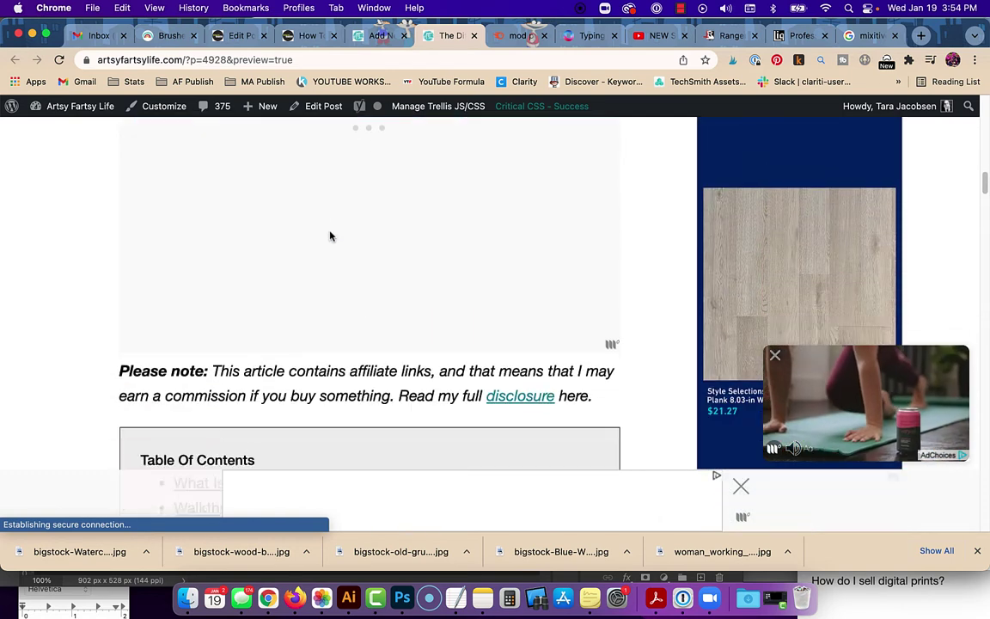
{"action": "scroll", "coordinate": [330, 235], "scroll_direction": "down", "scroll_amount": 3}
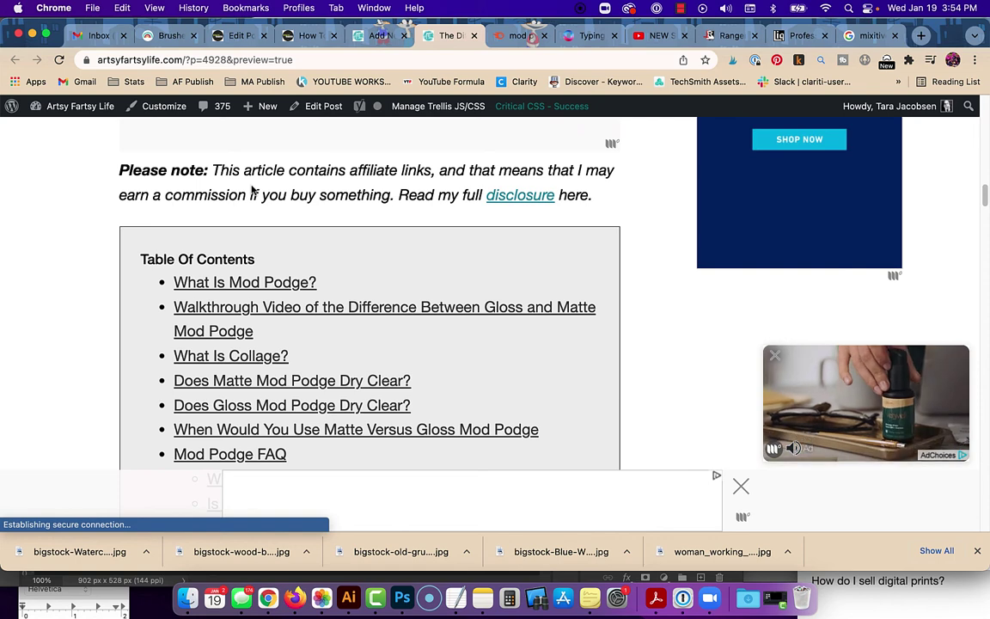
{"action": "scroll", "coordinate": [249, 191], "scroll_direction": "down", "scroll_amount": 1}
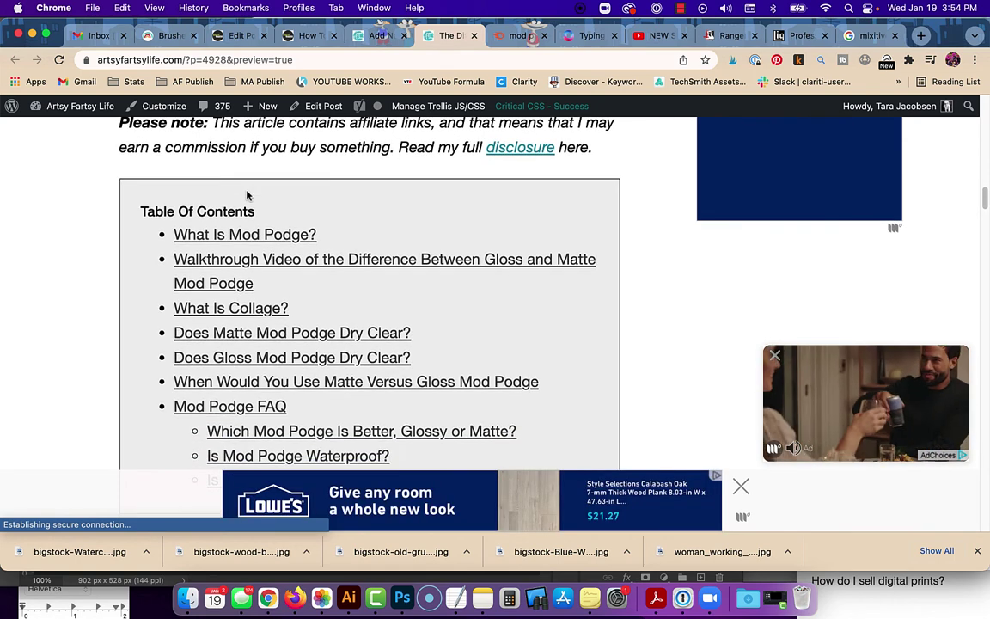
{"action": "scroll", "coordinate": [246, 195], "scroll_direction": "down", "scroll_amount": 1}
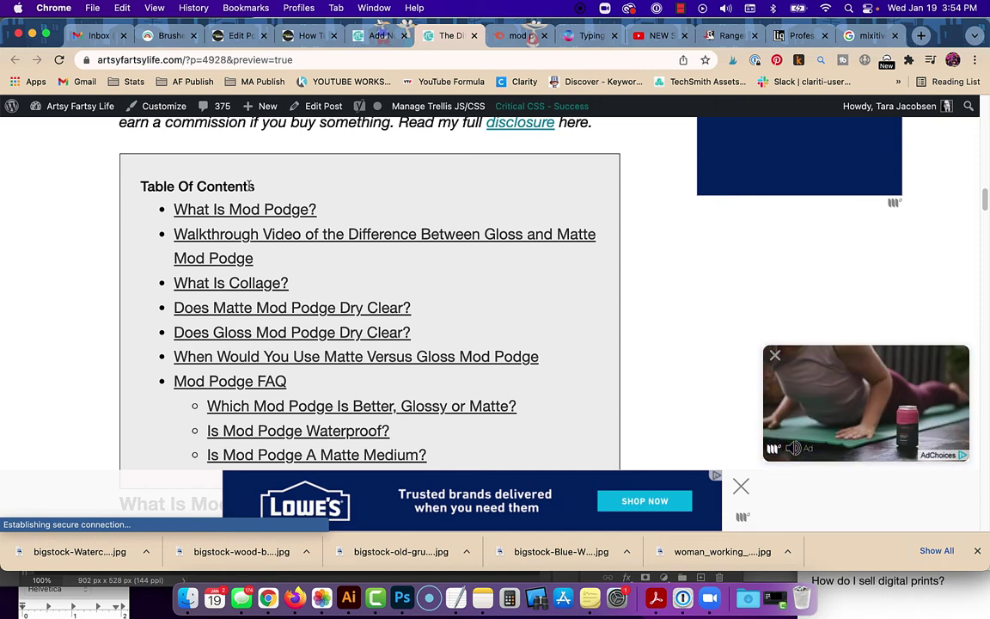
{"action": "scroll", "coordinate": [249, 185], "scroll_direction": "down", "scroll_amount": 2}
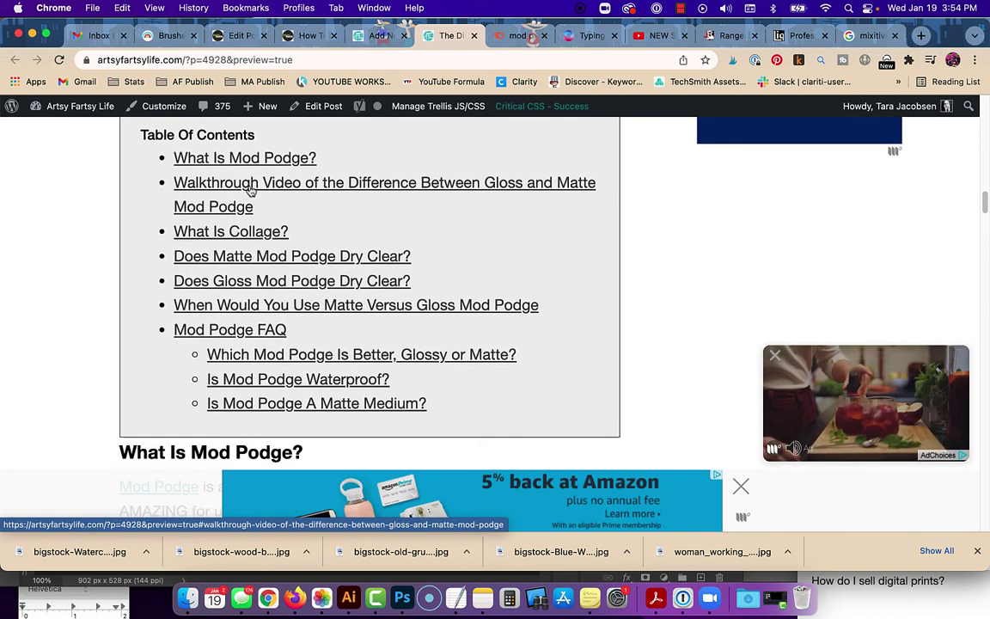
{"action": "scroll", "coordinate": [249, 190], "scroll_direction": "down", "scroll_amount": 2}
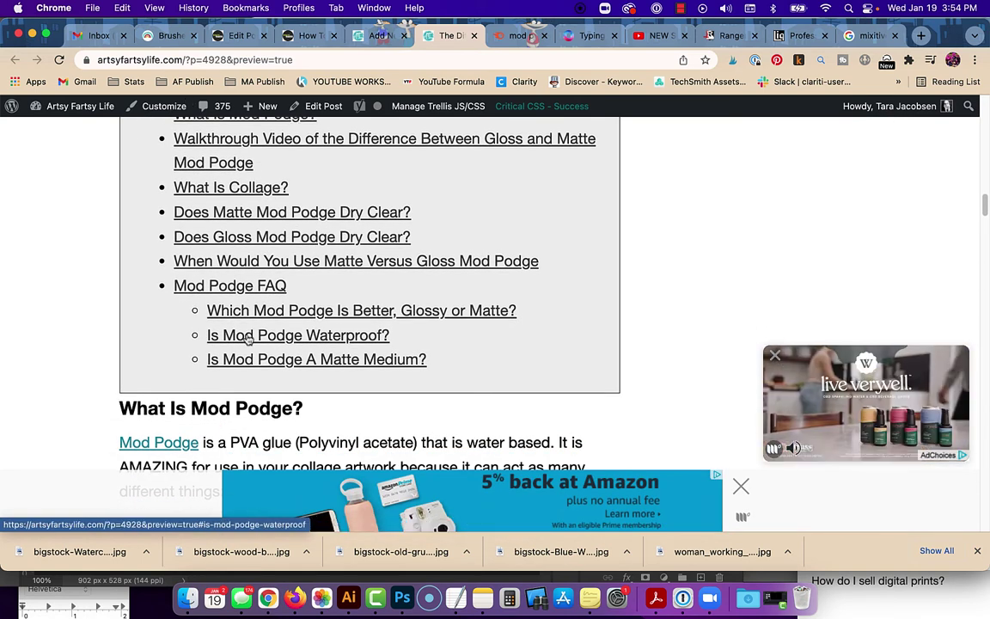
Examine the opening paragraph under "What Is Mod Podge?" and its linked product name in the preview.
{"action": "scroll", "coordinate": [228, 330], "scroll_direction": "down", "scroll_amount": 6}
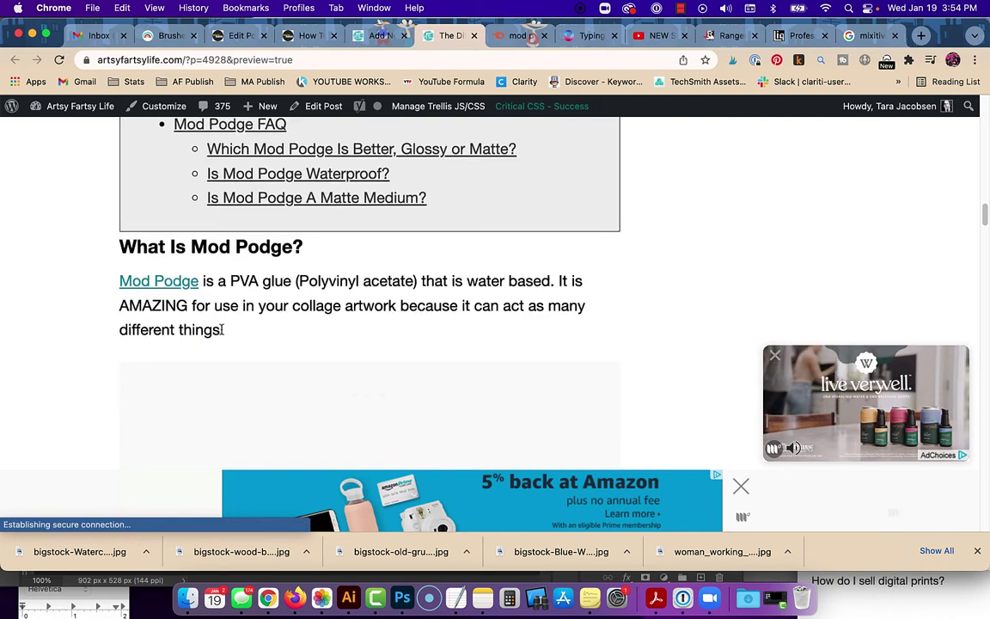
{"action": "scroll", "coordinate": [222, 328], "scroll_direction": "down", "scroll_amount": 1}
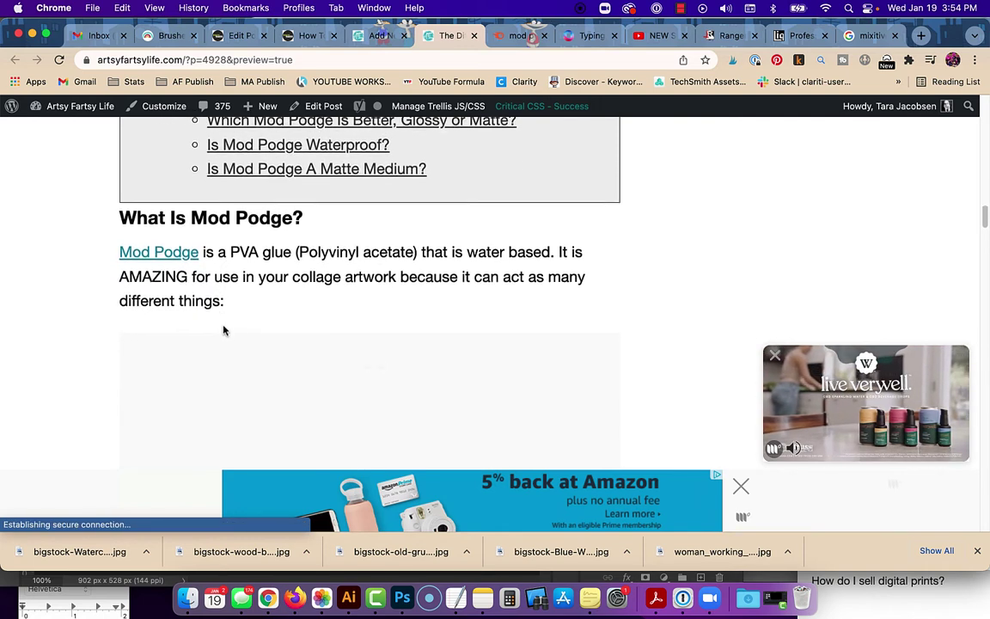
{"action": "scroll", "coordinate": [224, 331], "scroll_direction": "down", "scroll_amount": 2}
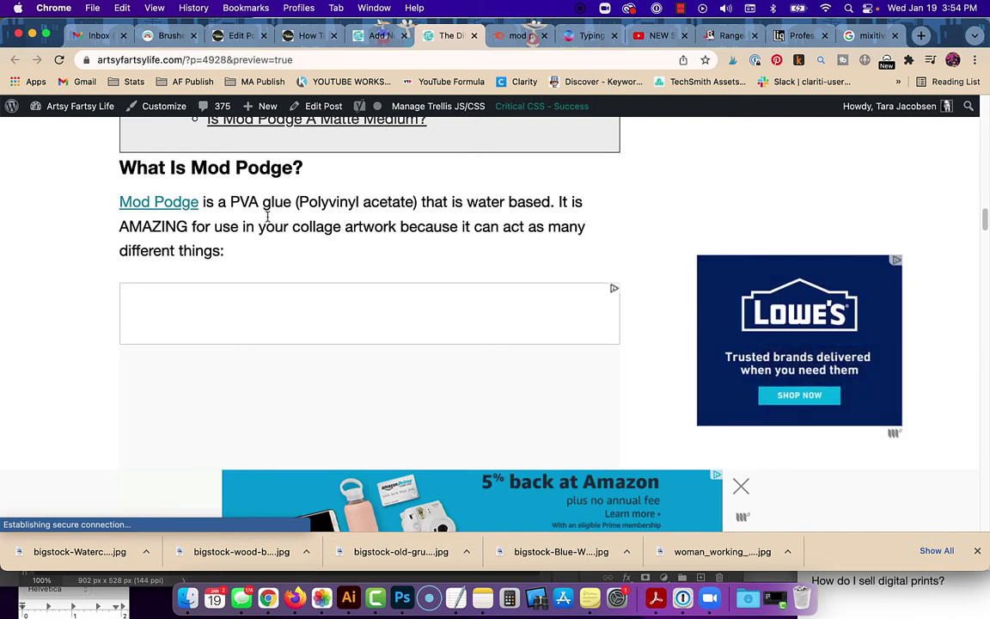
{"action": "scroll", "coordinate": [268, 218], "scroll_direction": "down", "scroll_amount": 2}
{"action": "scroll", "coordinate": [268, 222], "scroll_direction": "down", "scroll_amount": 3}
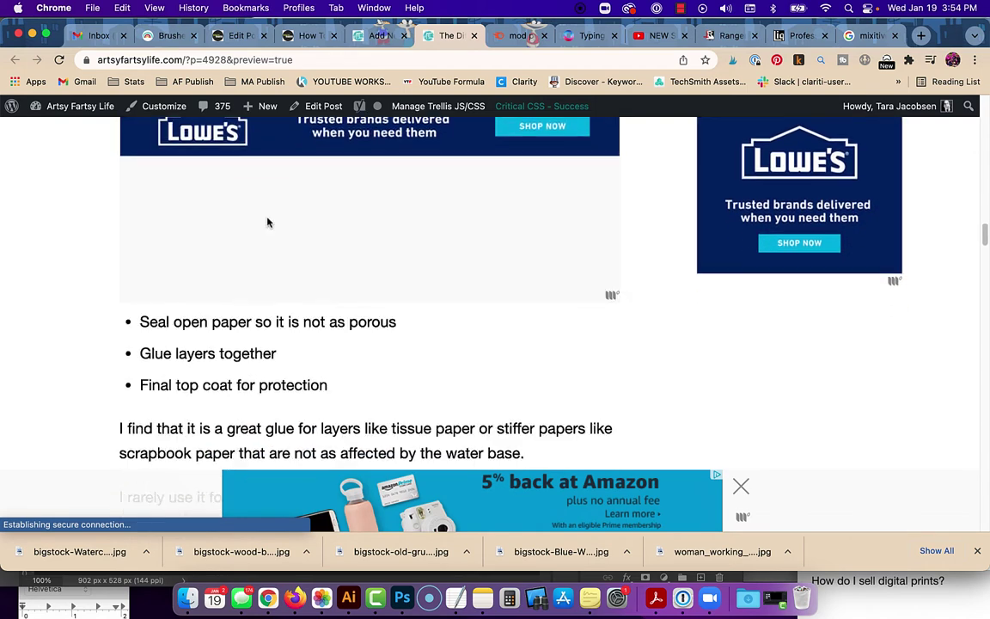
{"action": "scroll", "coordinate": [267, 223], "scroll_direction": "up", "scroll_amount": 5}
{"action": "scroll", "coordinate": [267, 222], "scroll_direction": "up", "scroll_amount": 2}
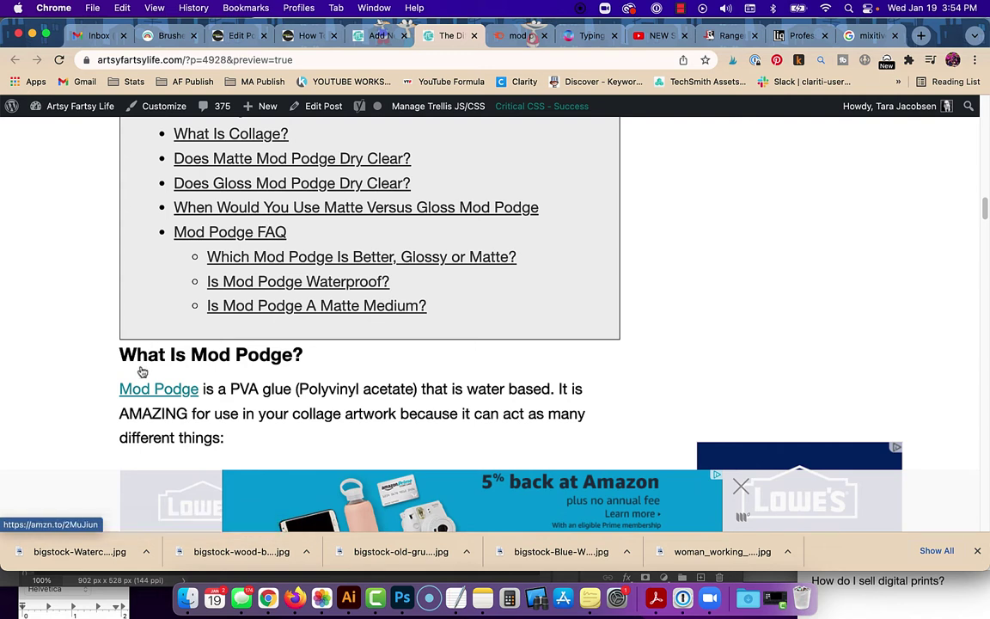
{"action": "left_click", "coordinate": [173, 392]}
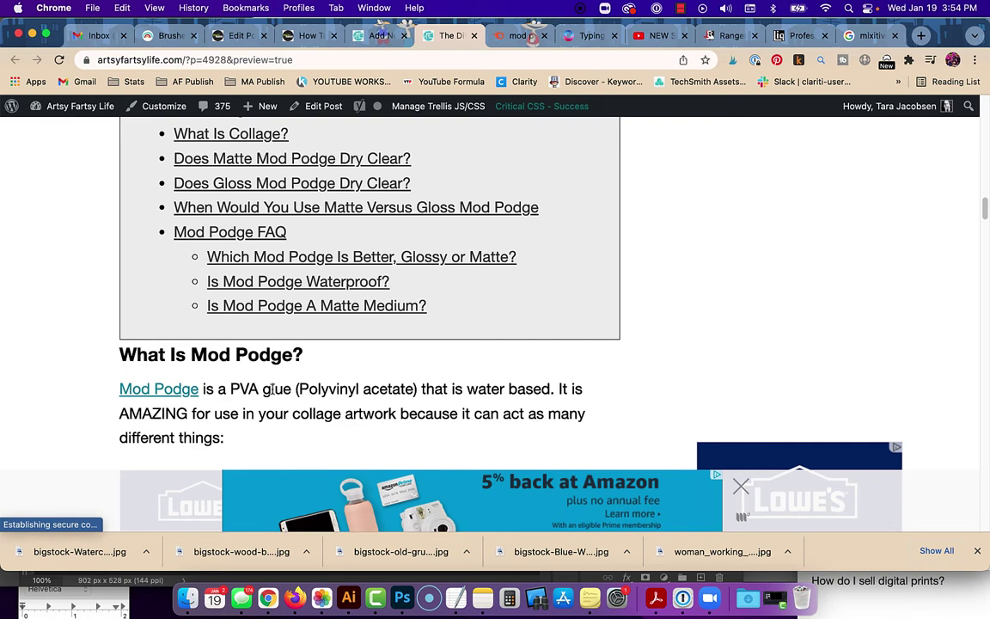
Read the rest of the "What Is Mod Podge?" section, including the bulleted uses and the magazine collage paragraph with its links.
{"action": "scroll", "coordinate": [294, 363], "scroll_direction": "down", "scroll_amount": 5}
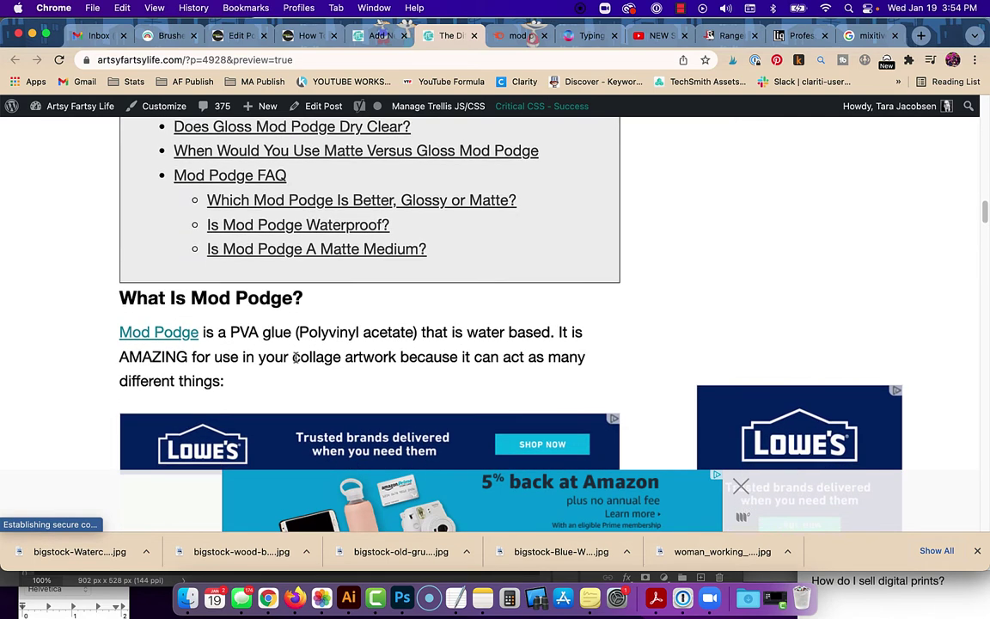
{"action": "scroll", "coordinate": [296, 362], "scroll_direction": "down", "scroll_amount": 1}
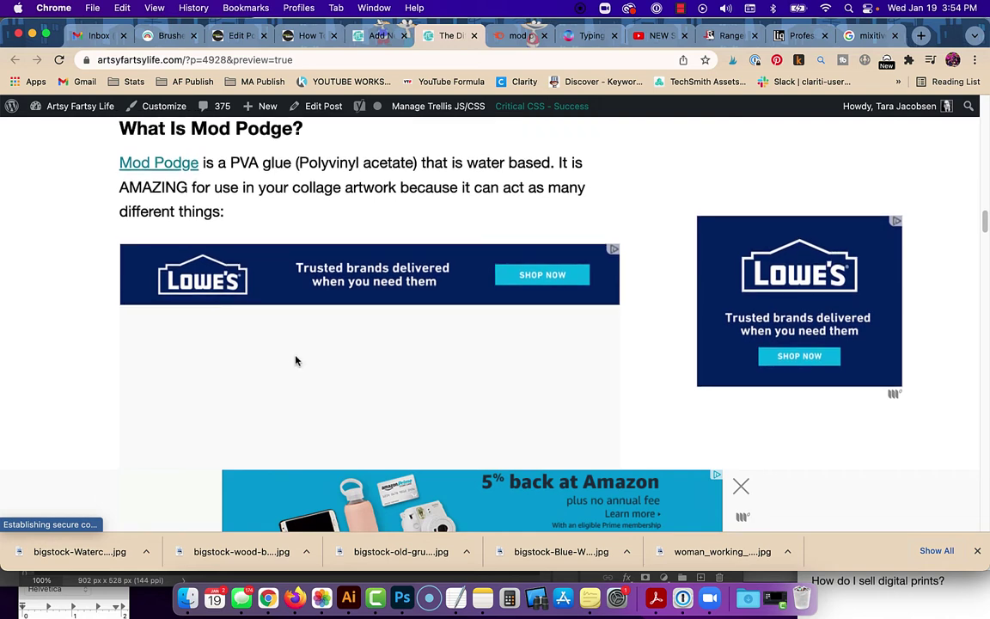
{"action": "scroll", "coordinate": [296, 361], "scroll_direction": "down", "scroll_amount": 1}
{"action": "scroll", "coordinate": [295, 361], "scroll_direction": "down", "scroll_amount": 3}
{"action": "scroll", "coordinate": [296, 359], "scroll_direction": "down", "scroll_amount": 2}
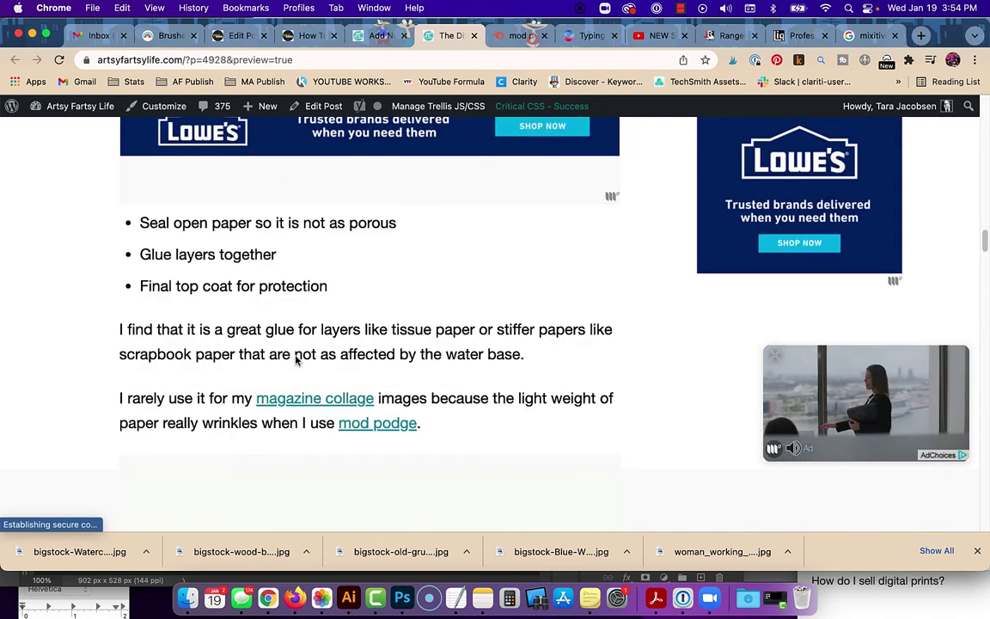
{"action": "scroll", "coordinate": [295, 359], "scroll_direction": "down", "scroll_amount": 1}
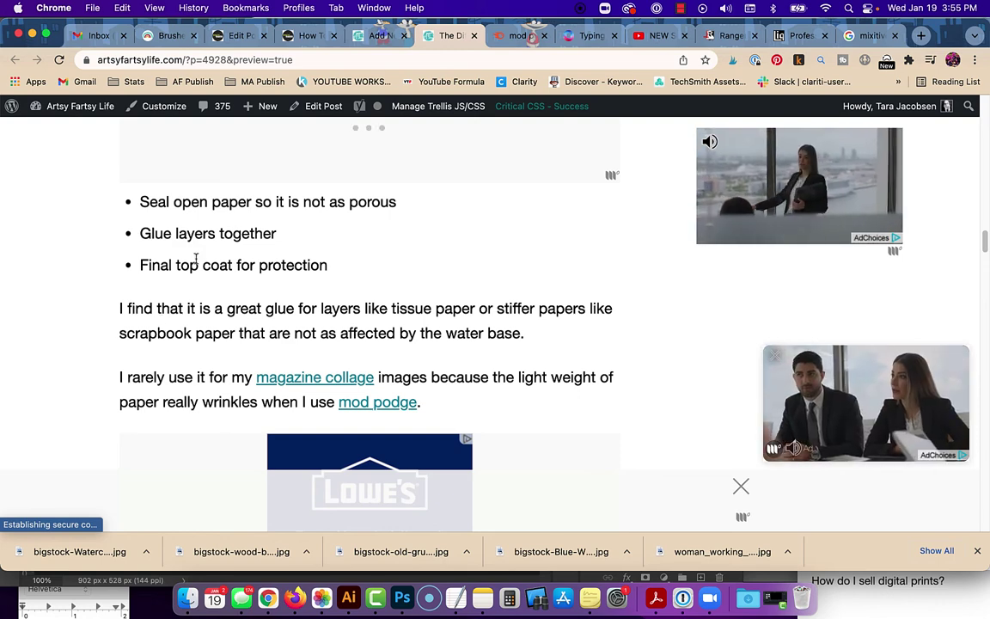
{"action": "scroll", "coordinate": [196, 259], "scroll_direction": "down", "scroll_amount": 3}
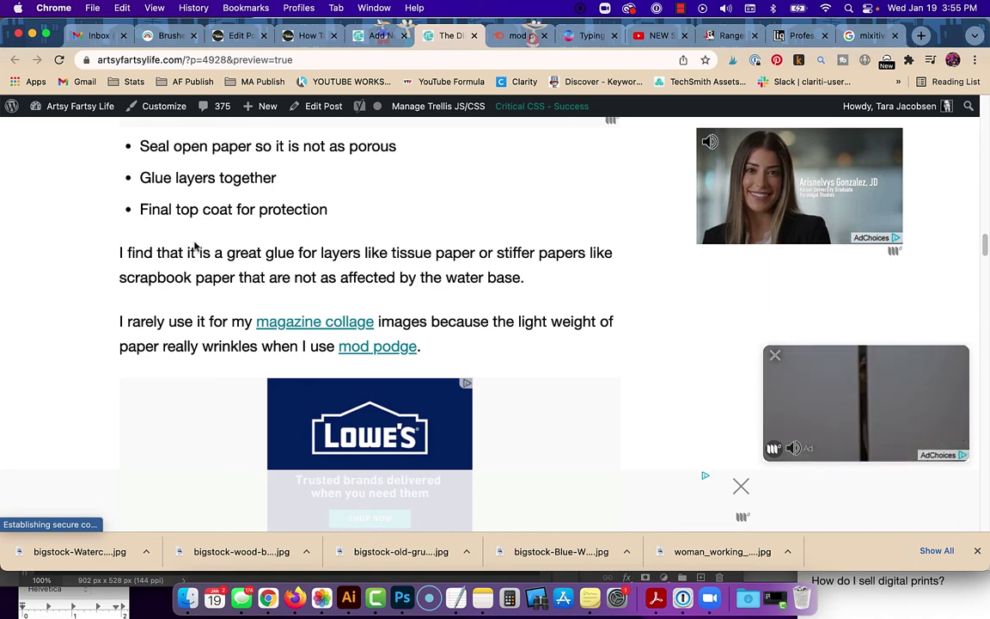
{"action": "scroll", "coordinate": [196, 247], "scroll_direction": "down", "scroll_amount": 3}
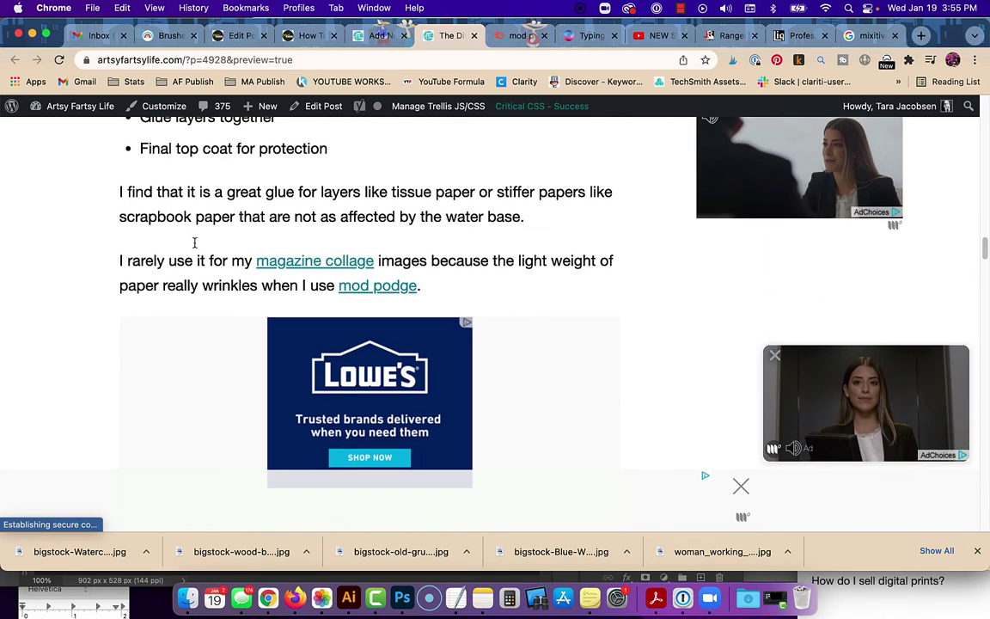
{"action": "scroll", "coordinate": [194, 243], "scroll_direction": "down", "scroll_amount": 1}
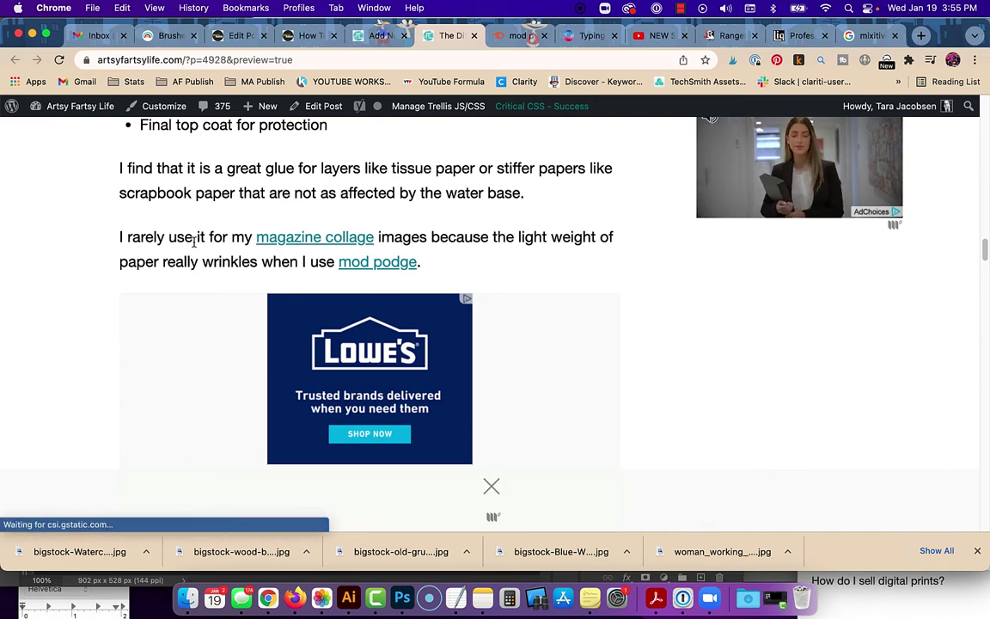
{"action": "scroll", "coordinate": [194, 242], "scroll_direction": "down", "scroll_amount": 1}
{"action": "scroll", "coordinate": [194, 243], "scroll_direction": "down", "scroll_amount": 3}
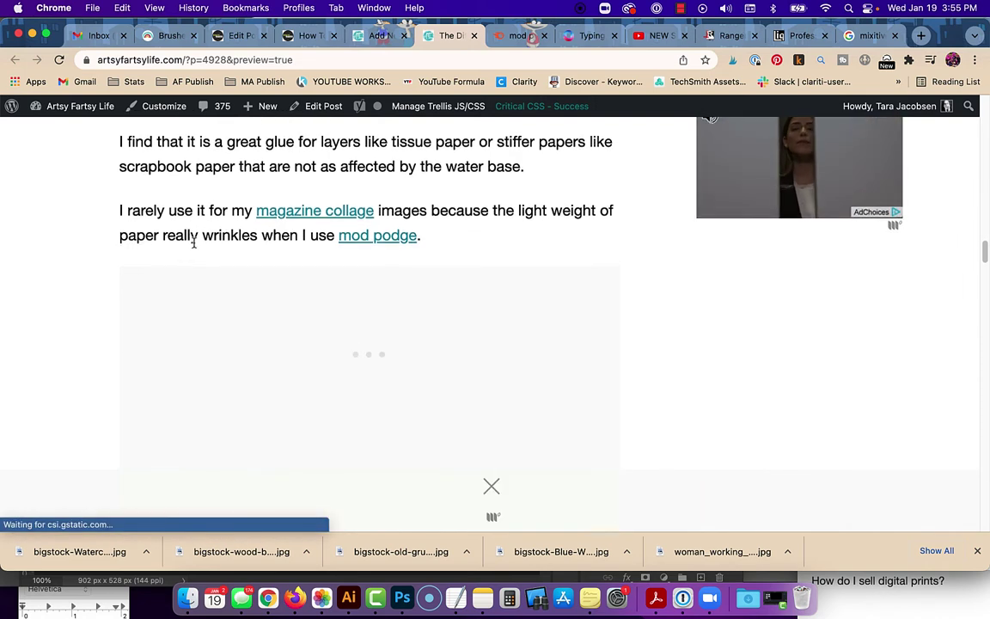
{"action": "scroll", "coordinate": [188, 230], "scroll_direction": "down", "scroll_amount": 3}
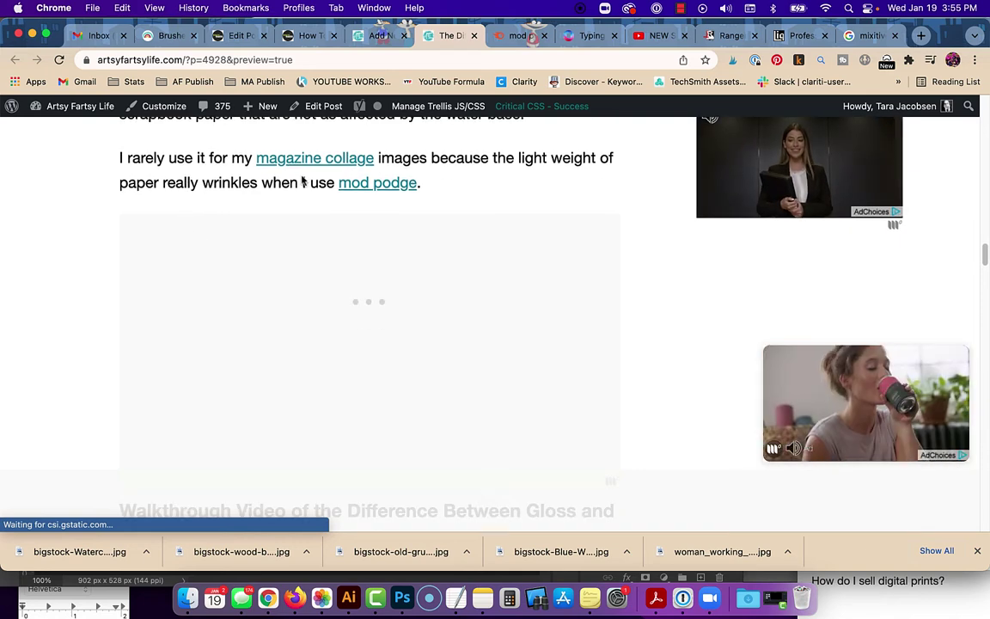
Examine the embedded gloss versus matte walkthrough video and the "What Is Collage?" introduction below it.
{"action": "scroll", "coordinate": [300, 170], "scroll_direction": "down", "scroll_amount": 5}
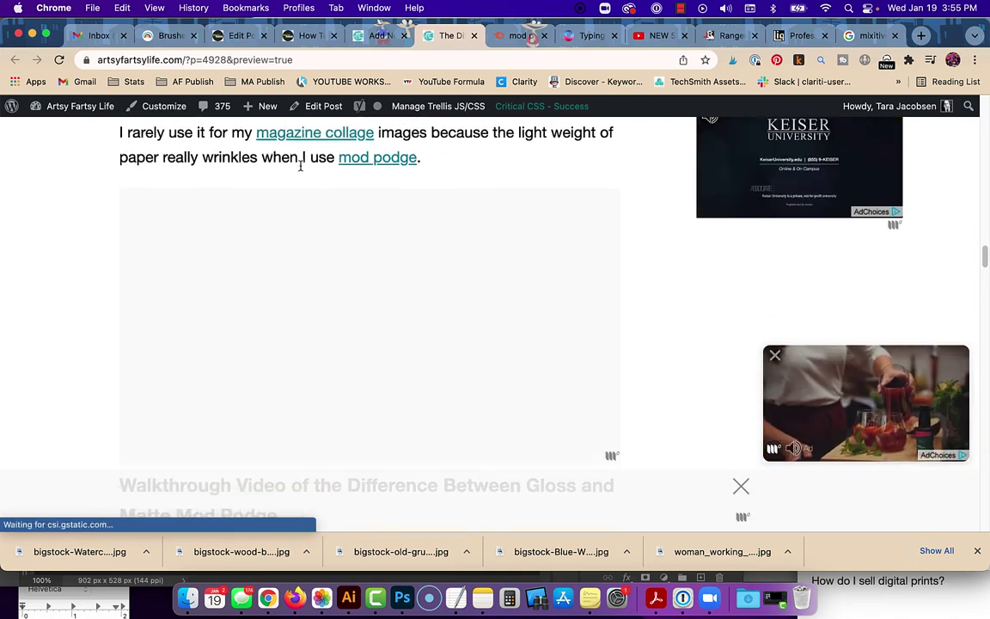
{"action": "scroll", "coordinate": [300, 170], "scroll_direction": "down", "scroll_amount": 8}
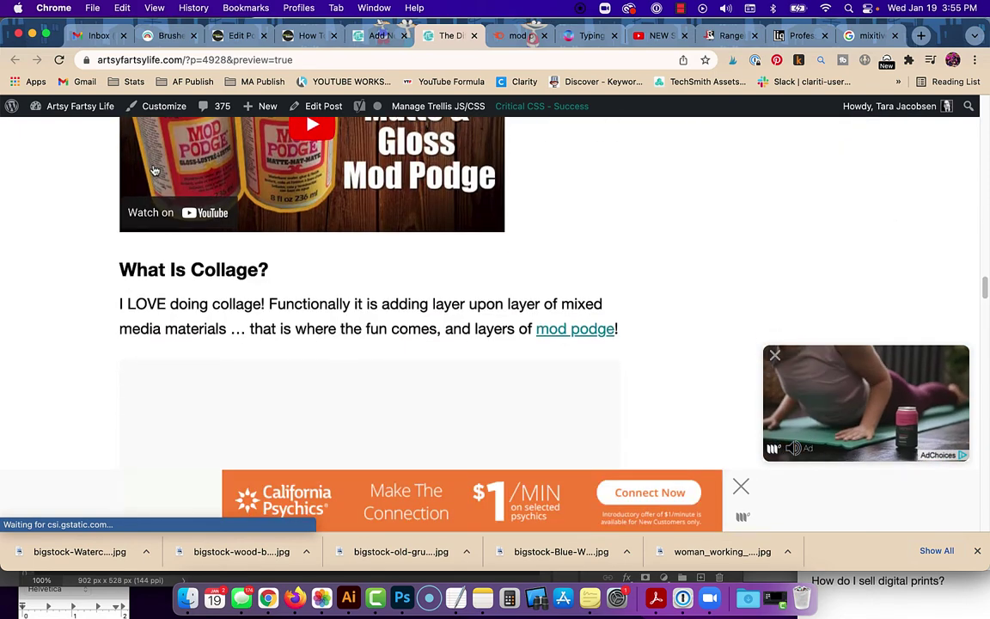
{"action": "scroll", "coordinate": [153, 169], "scroll_direction": "up", "scroll_amount": 6}
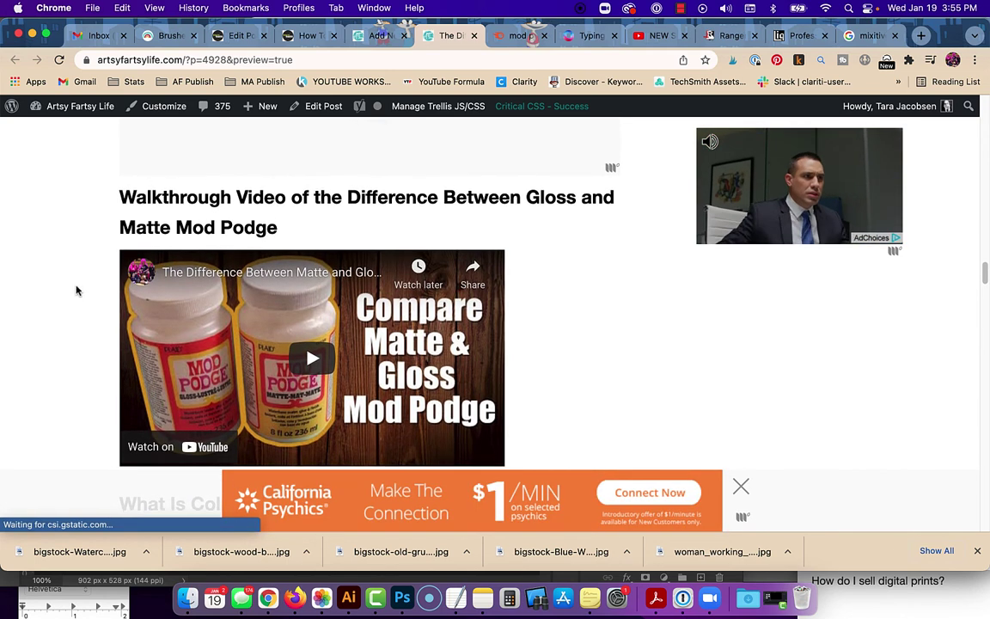
{"action": "scroll", "coordinate": [75, 291], "scroll_direction": "down", "scroll_amount": 2}
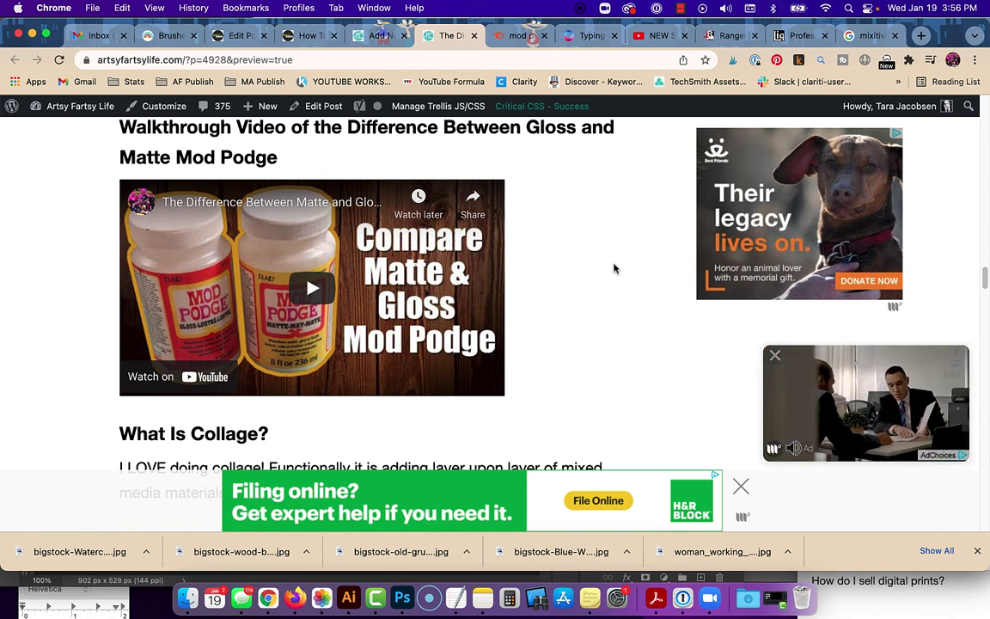
{"action": "scroll", "coordinate": [614, 269], "scroll_direction": "down", "scroll_amount": 2}
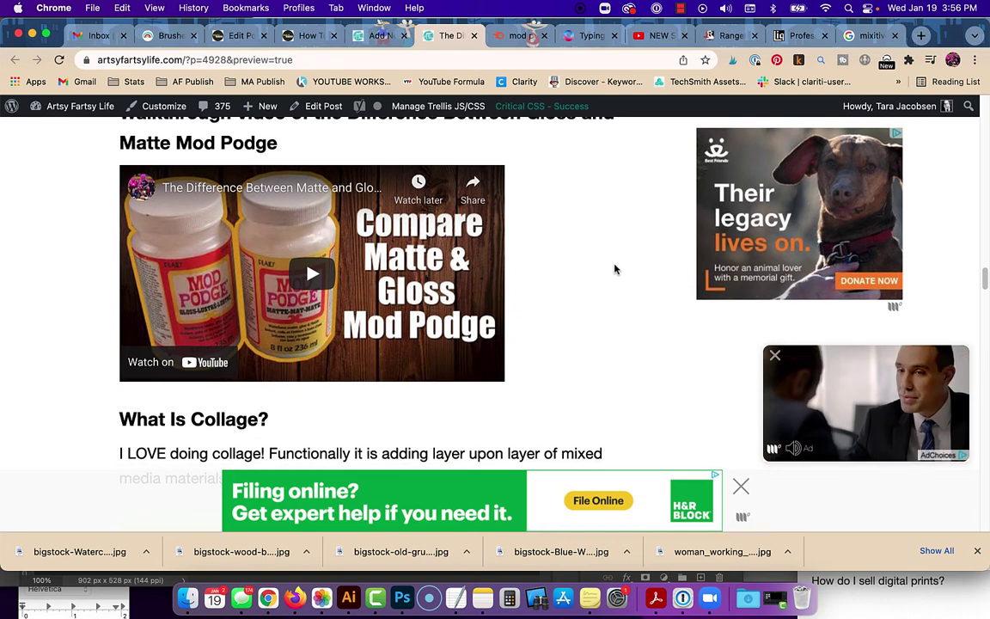
{"action": "scroll", "coordinate": [614, 269], "scroll_direction": "down", "scroll_amount": 2}
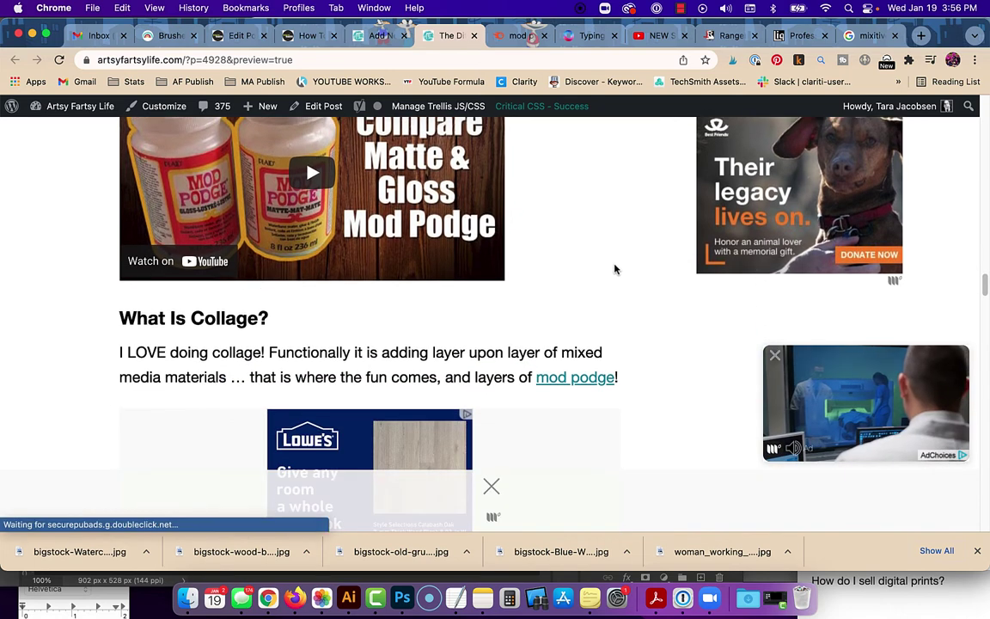
{"action": "scroll", "coordinate": [614, 269], "scroll_direction": "down", "scroll_amount": 1}
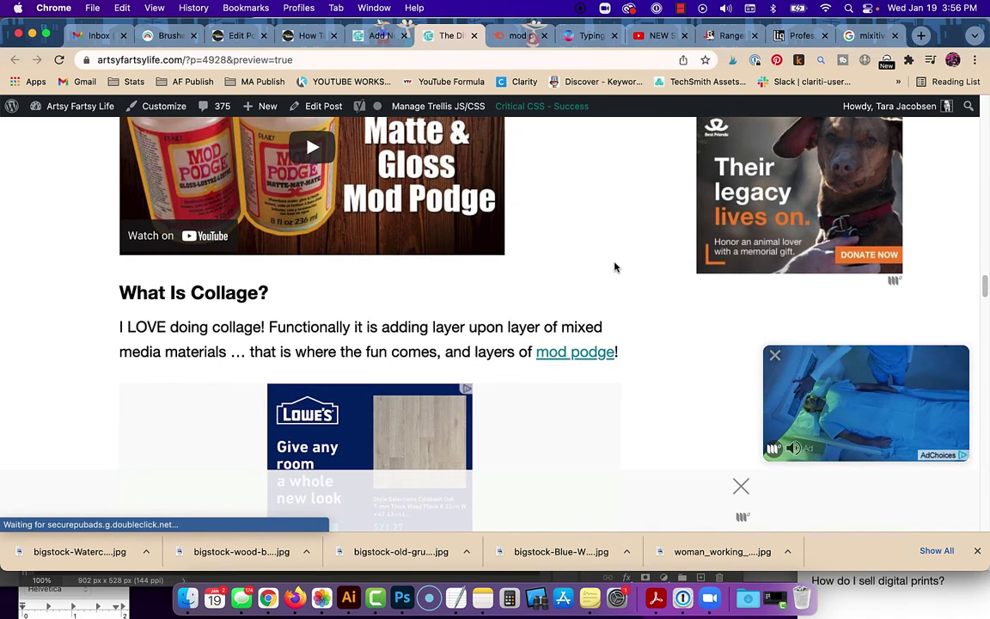
Read the collage project, "Does Matte Mod Podge Dry Clear?", "Does Gloss Mod Podge Dry Clear?" and matte-versus-gloss usage sections in the preview.
{"action": "scroll", "coordinate": [614, 269], "scroll_direction": "down", "scroll_amount": 10}
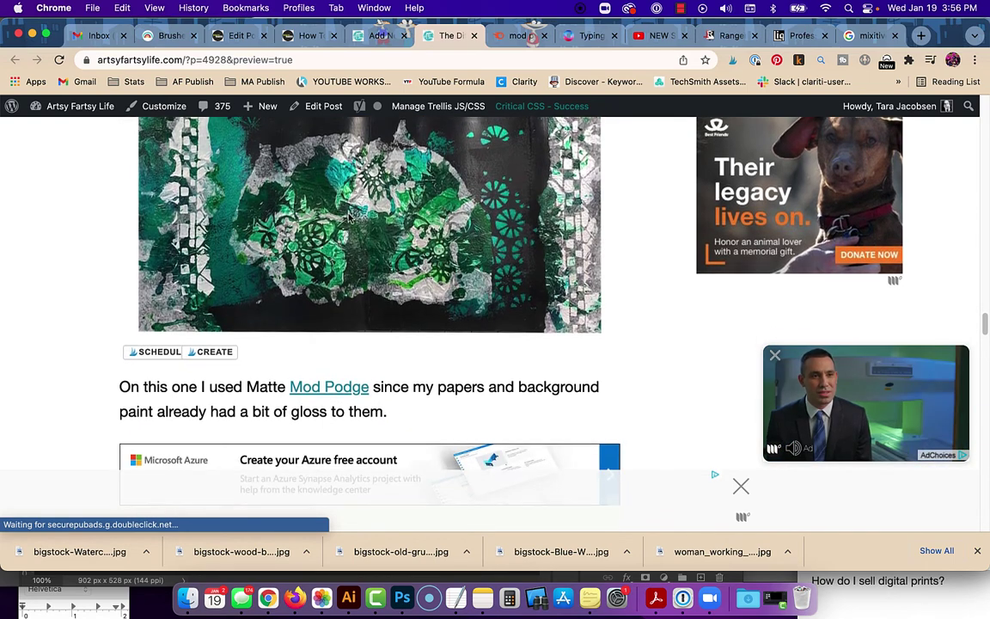
{"action": "scroll", "coordinate": [348, 218], "scroll_direction": "down", "scroll_amount": 2}
{"action": "scroll", "coordinate": [348, 218], "scroll_direction": "down", "scroll_amount": 5}
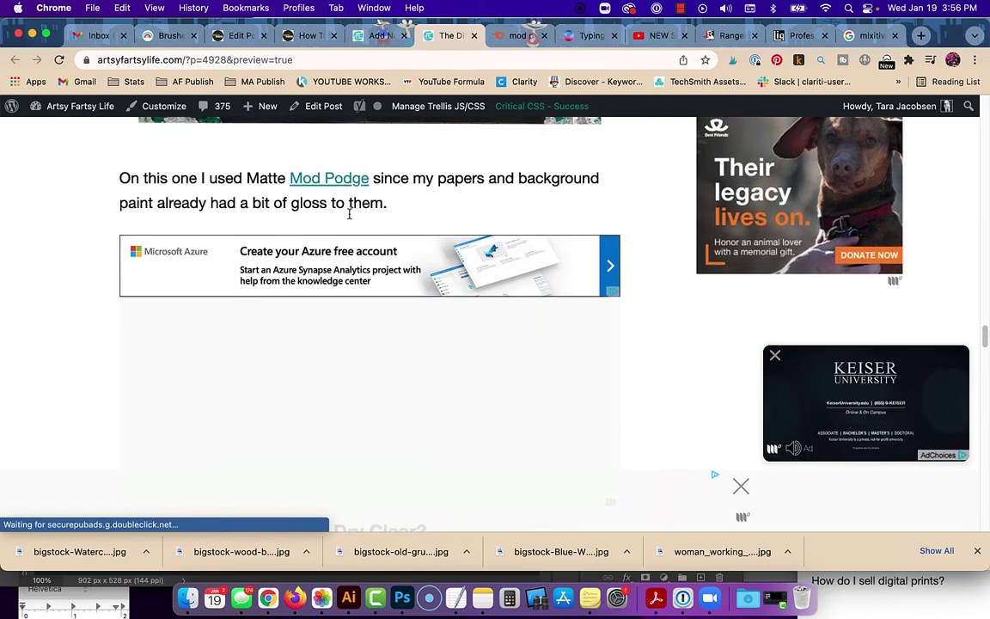
{"action": "scroll", "coordinate": [348, 218], "scroll_direction": "down", "scroll_amount": 10}
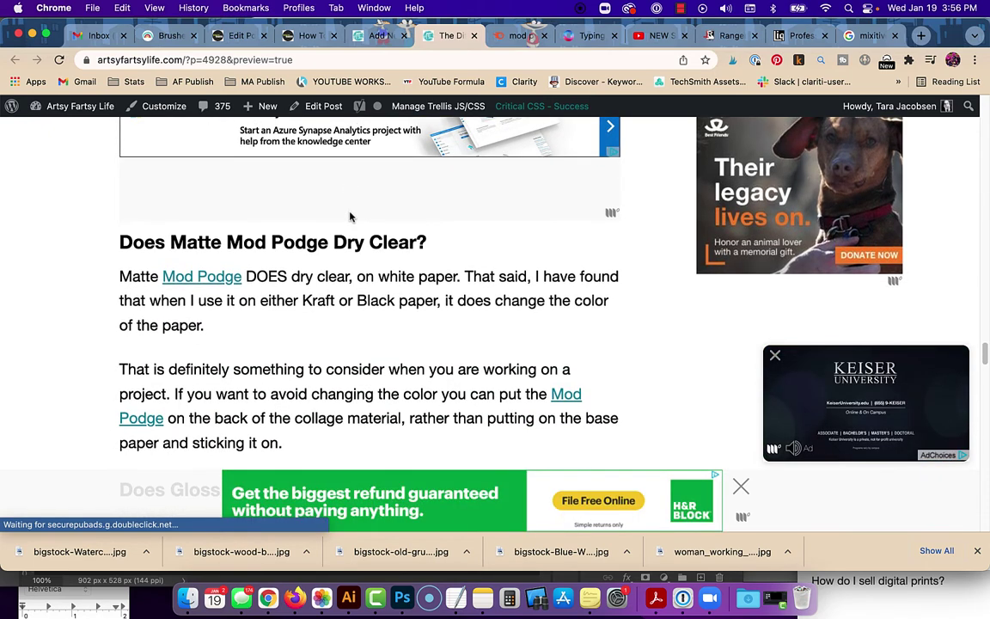
{"action": "scroll", "coordinate": [350, 217], "scroll_direction": "down", "scroll_amount": 10}
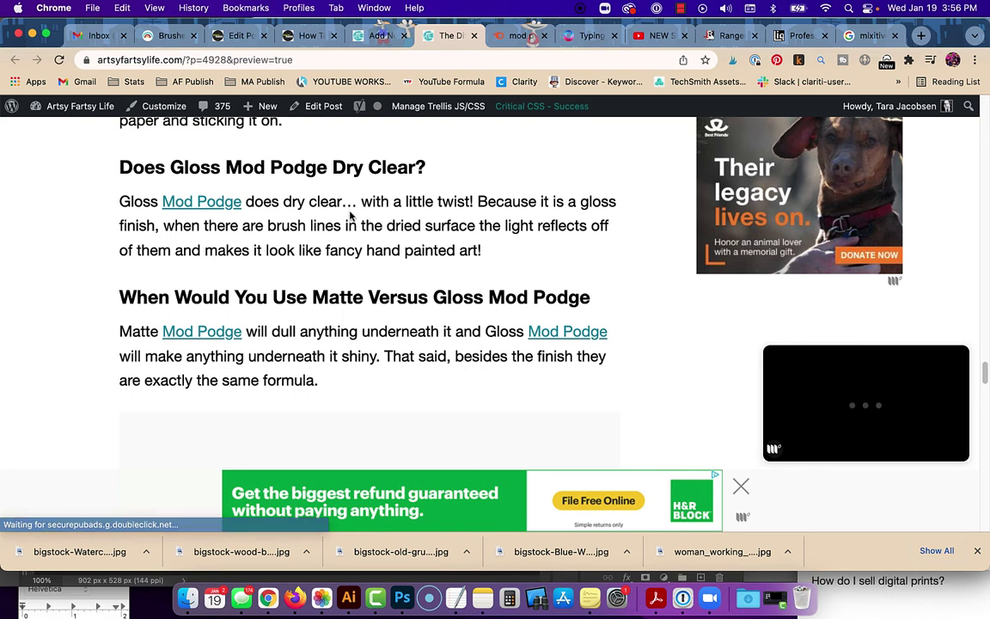
{"action": "scroll", "coordinate": [350, 216], "scroll_direction": "down", "scroll_amount": 4}
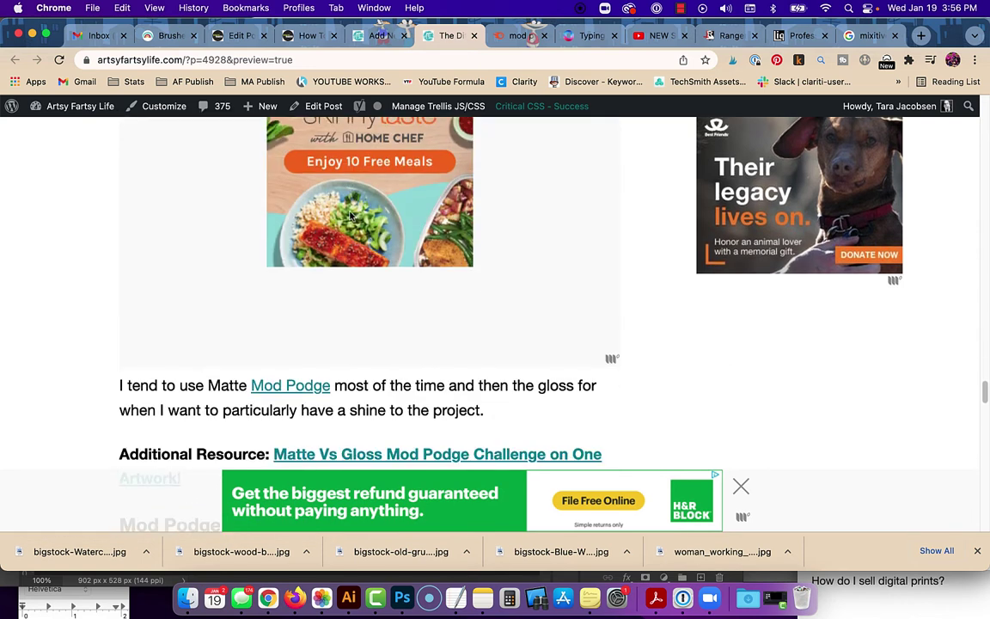
Examine the additional resource link and the Mod Podge FAQ answers on glossy or matte, waterproofing and matte medium in the preview.
{"action": "scroll", "coordinate": [350, 216], "scroll_direction": "down", "scroll_amount": 6}
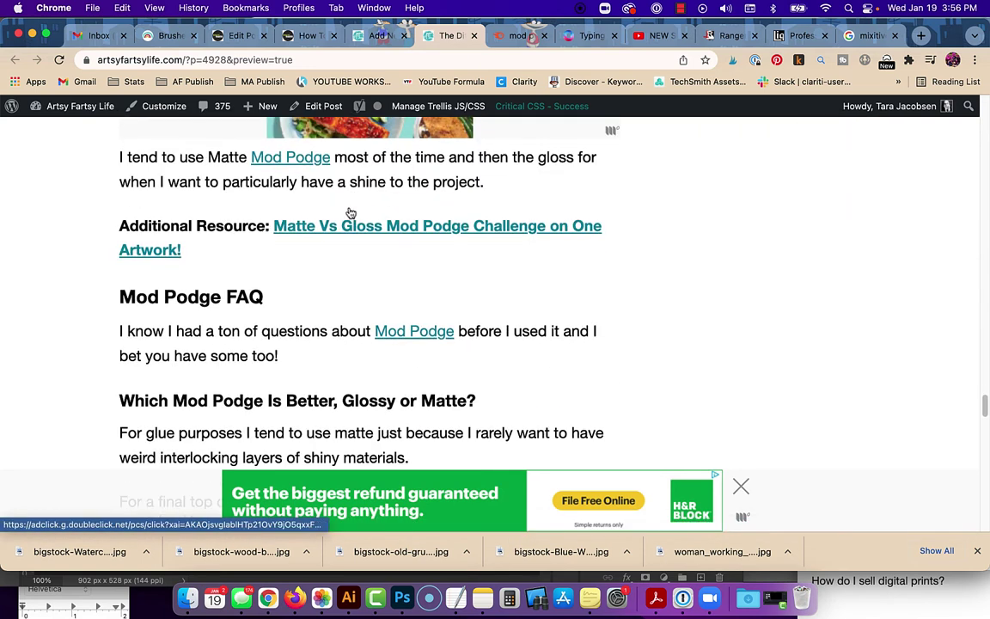
{"action": "scroll", "coordinate": [350, 213], "scroll_direction": "down", "scroll_amount": 12}
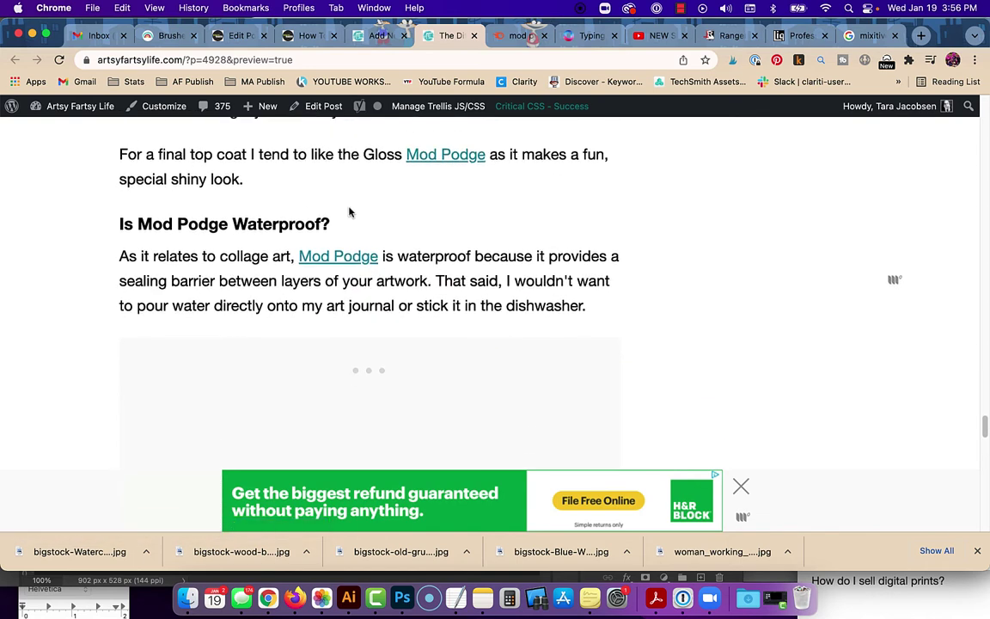
{"action": "scroll", "coordinate": [350, 212], "scroll_direction": "down", "scroll_amount": 7}
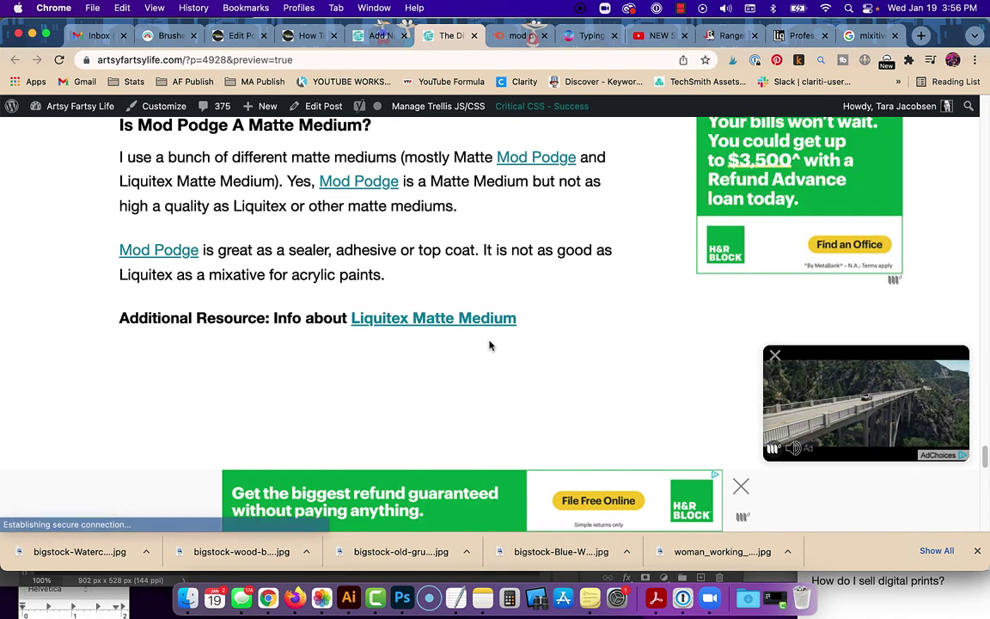
Return to the post editor's SEO keyword form and briefly check the mod podge question keywords in the Semrush Keyword Magic Tool.
{"action": "left_click", "coordinate": [374, 39]}
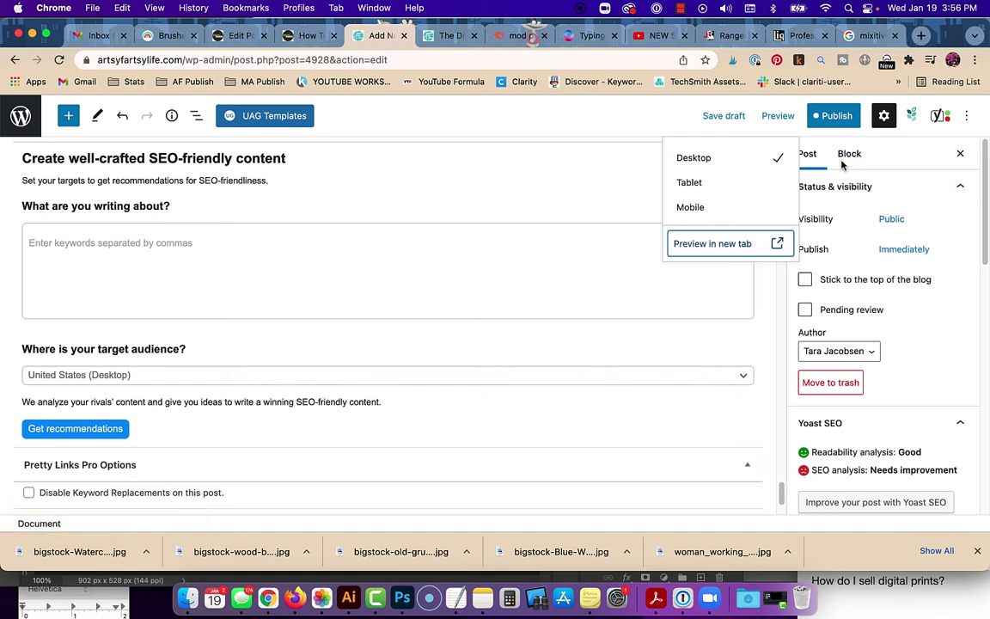
{"action": "left_click", "coordinate": [578, 285]}
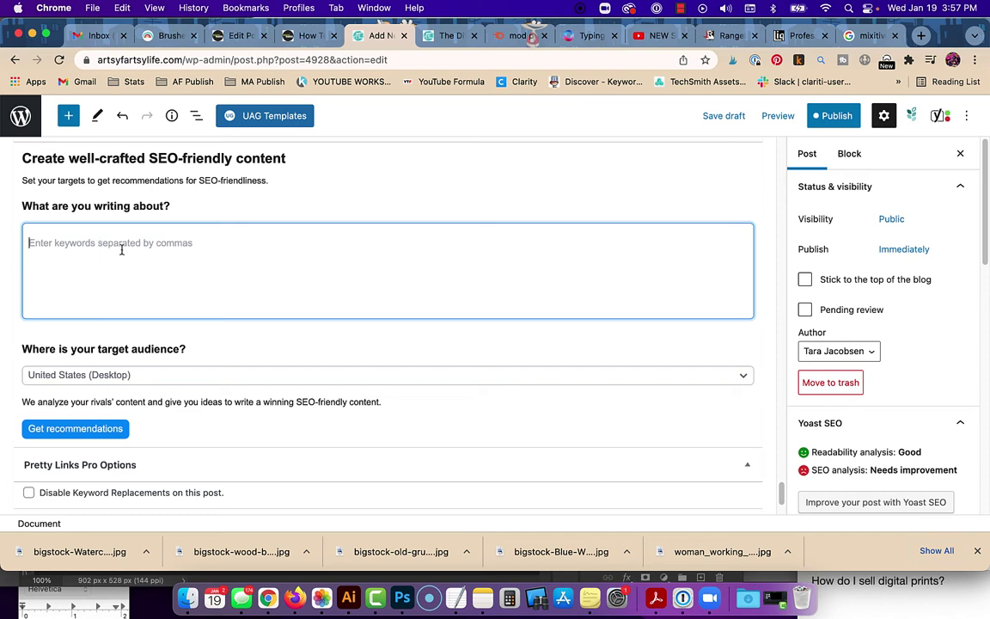
{"action": "left_click", "coordinate": [520, 36]}
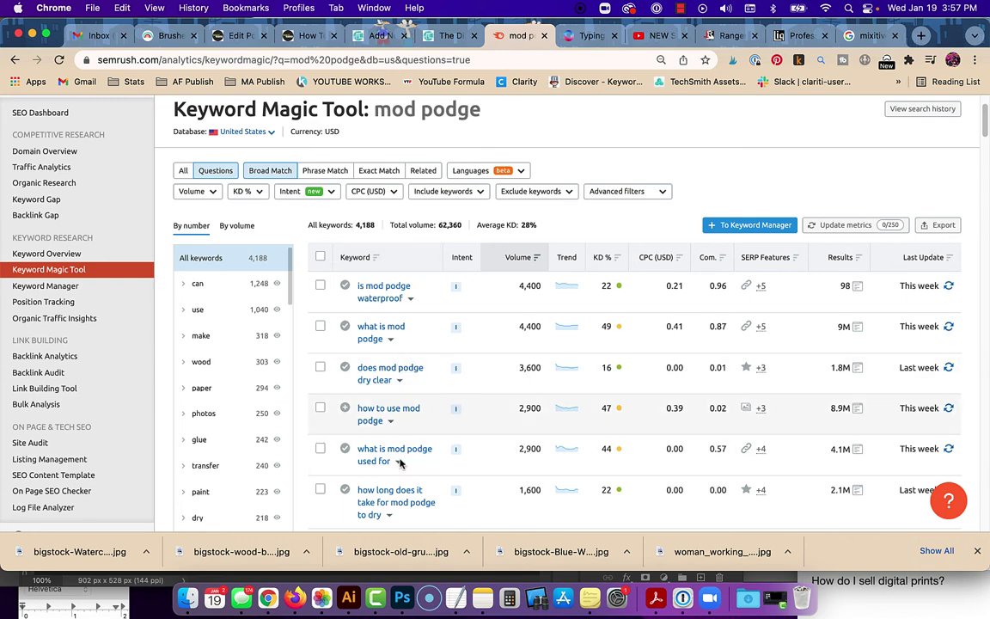
{"action": "left_click", "coordinate": [369, 34]}
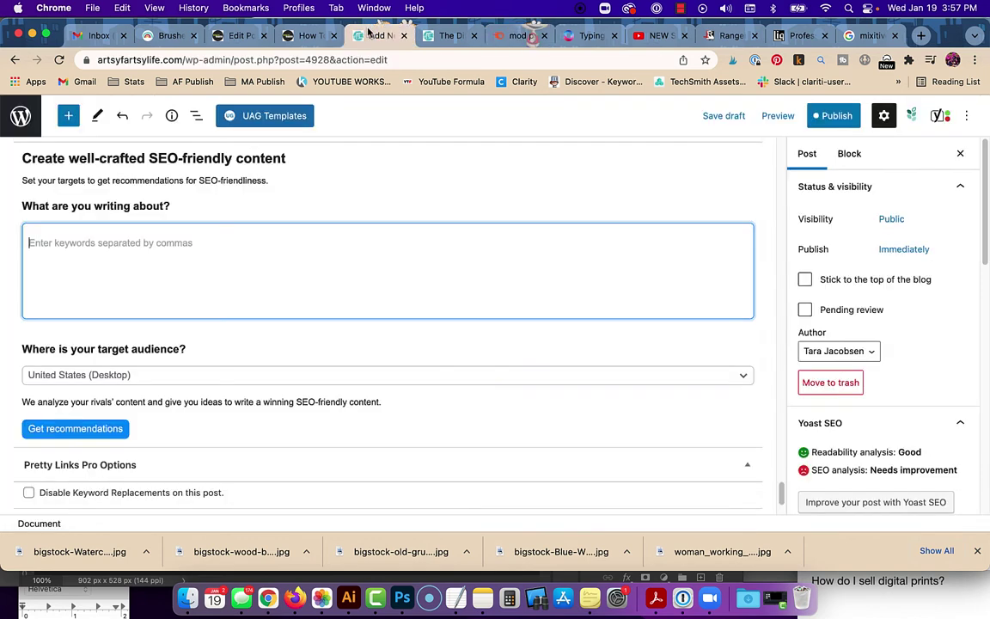
Enter "matte mod podge", "gloss mod podge" and "mod podge" as the target keywords and request SEO recommendations for them.
{"action": "scroll", "coordinate": [209, 302], "scroll_direction": "up", "scroll_amount": 1}
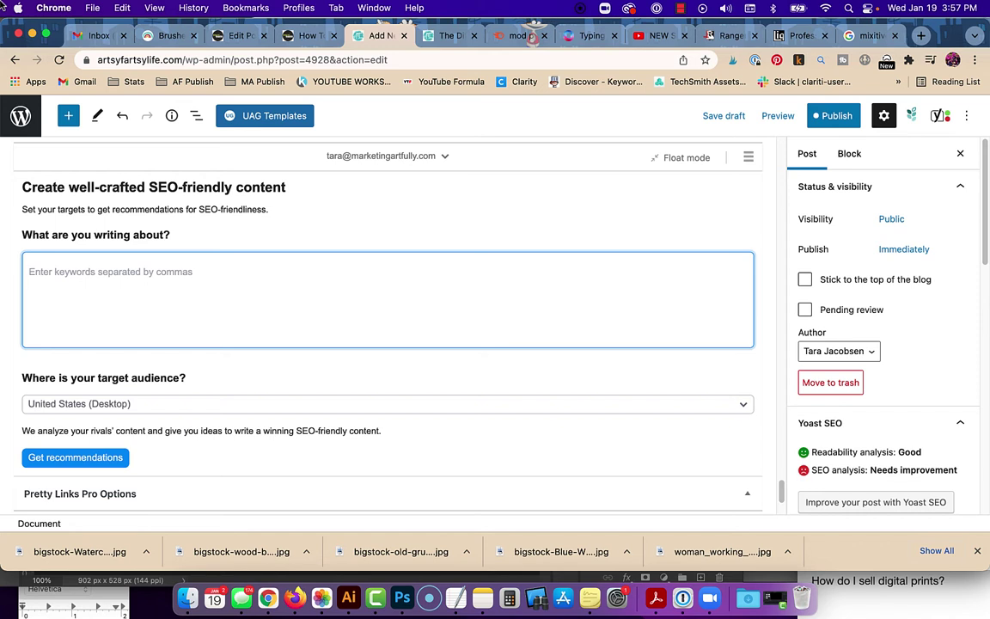
{"action": "type", "text": "matte mod pod"}
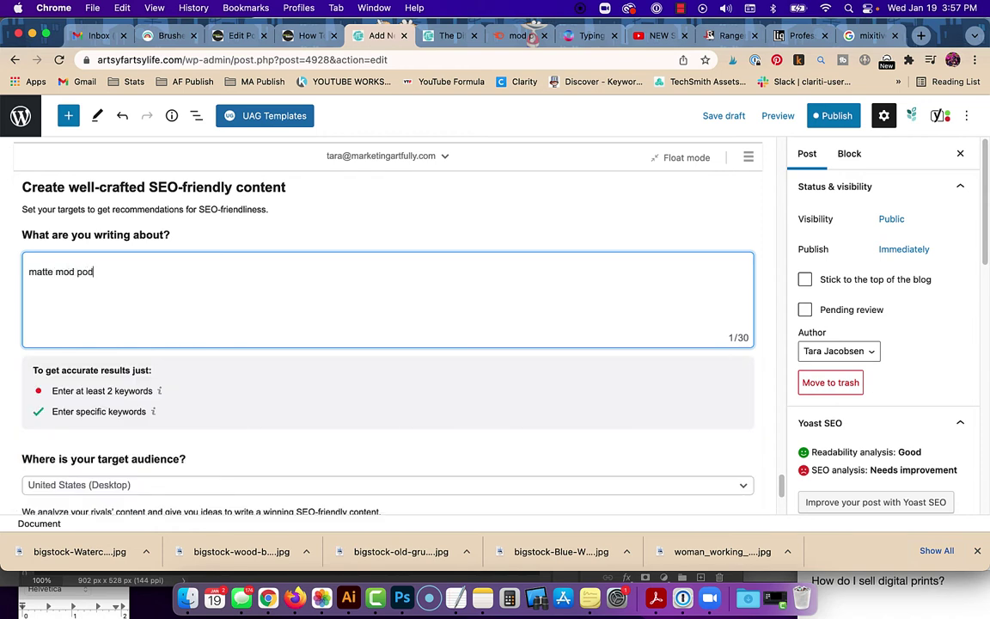
{"action": "type", "text": "ge"}
{"action": "key", "text": "Return"}
{"action": "type", "text": "glo"}
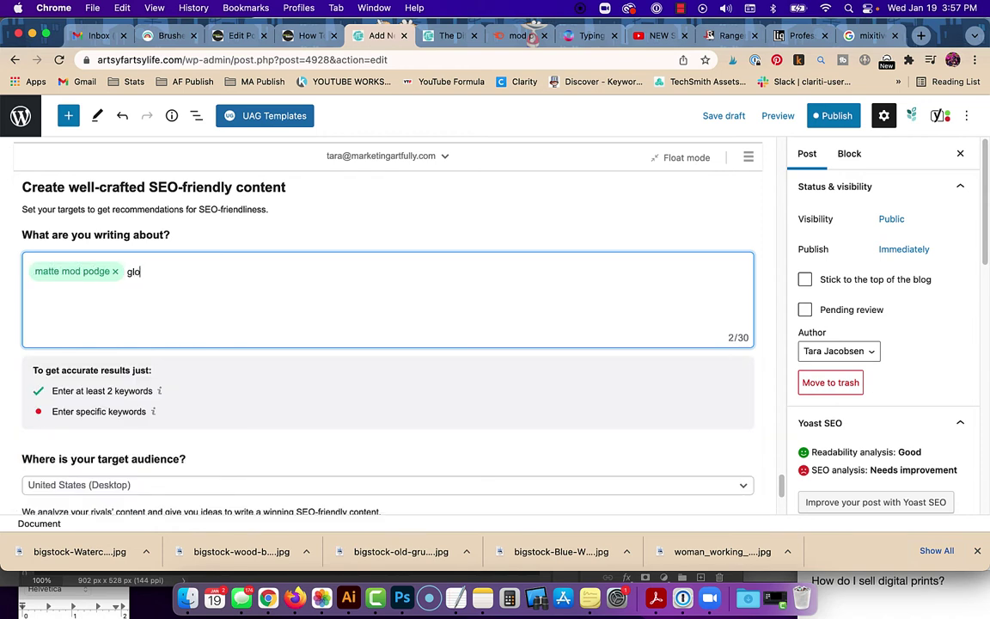
{"action": "type", "text": "ss mod podge"}
{"action": "key", "text": "Return"}
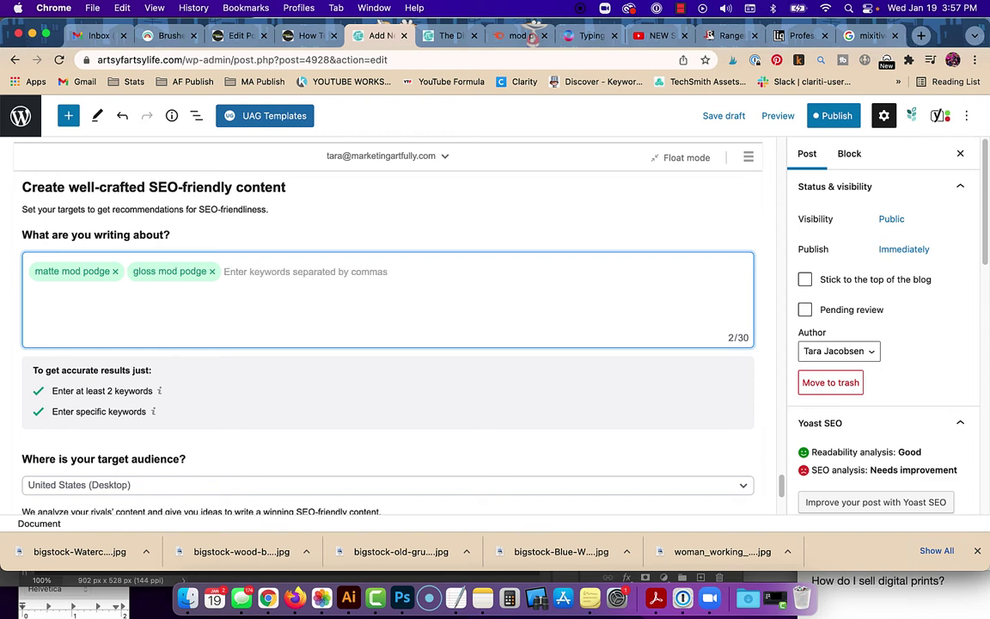
{"action": "type", "text": "mod podge"}
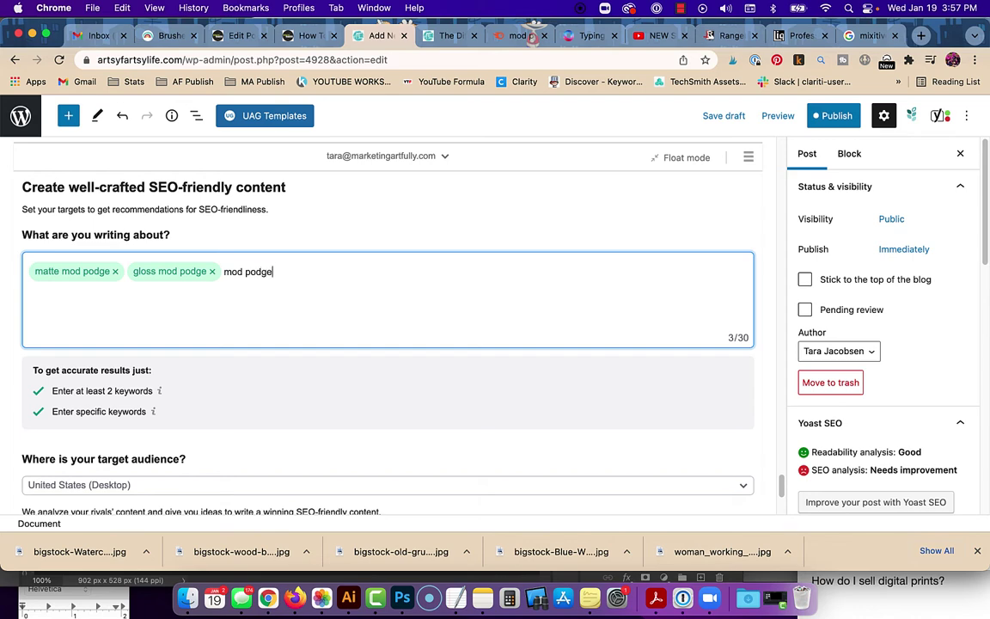
{"action": "key", "text": "Return"}
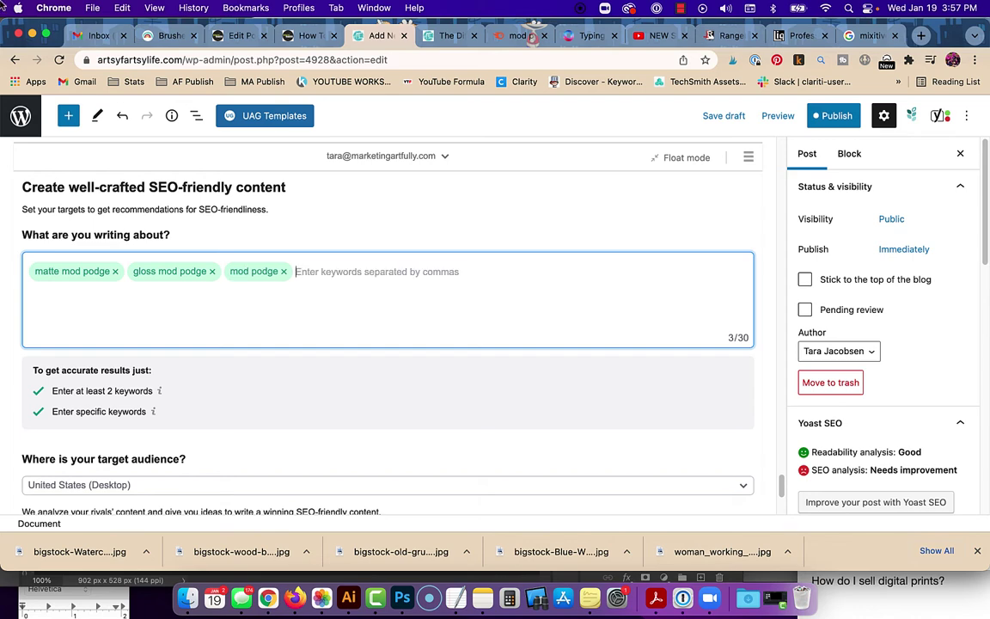
{"action": "scroll", "coordinate": [389, 398], "scroll_direction": "down", "scroll_amount": 3}
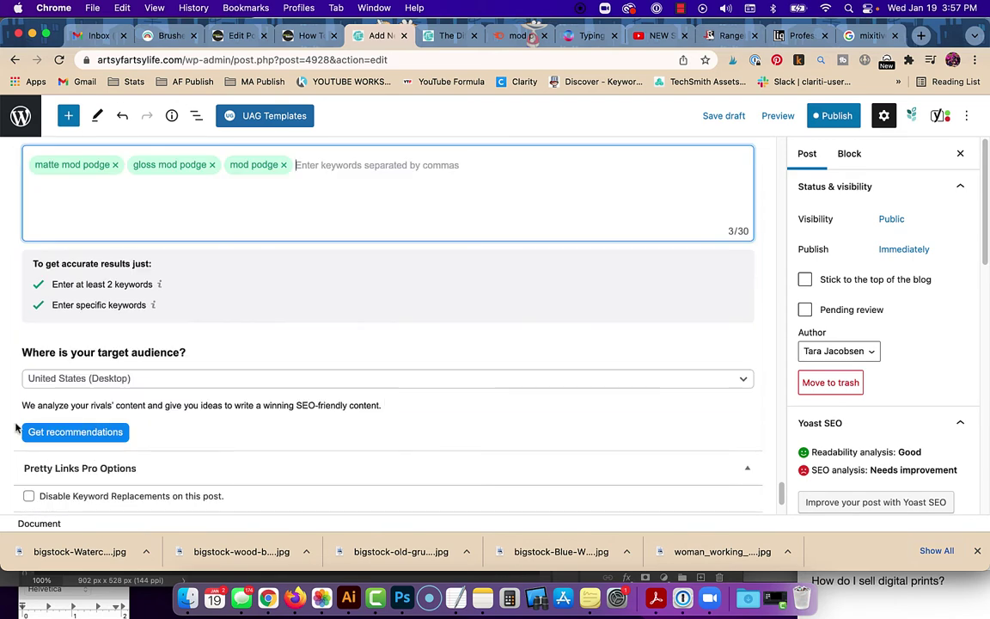
{"action": "left_click", "coordinate": [77, 432]}
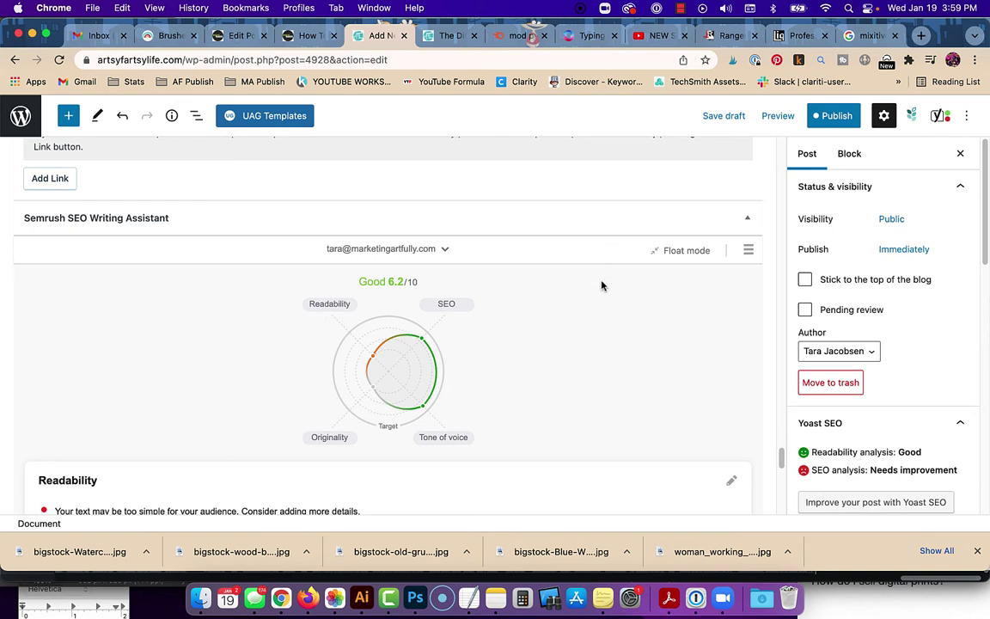
Switch the Semrush SEO Writing Assistant to float mode and open its SEO details to review the target and recommended keywords.
{"action": "scroll", "coordinate": [624, 326], "scroll_direction": "up", "scroll_amount": 1}
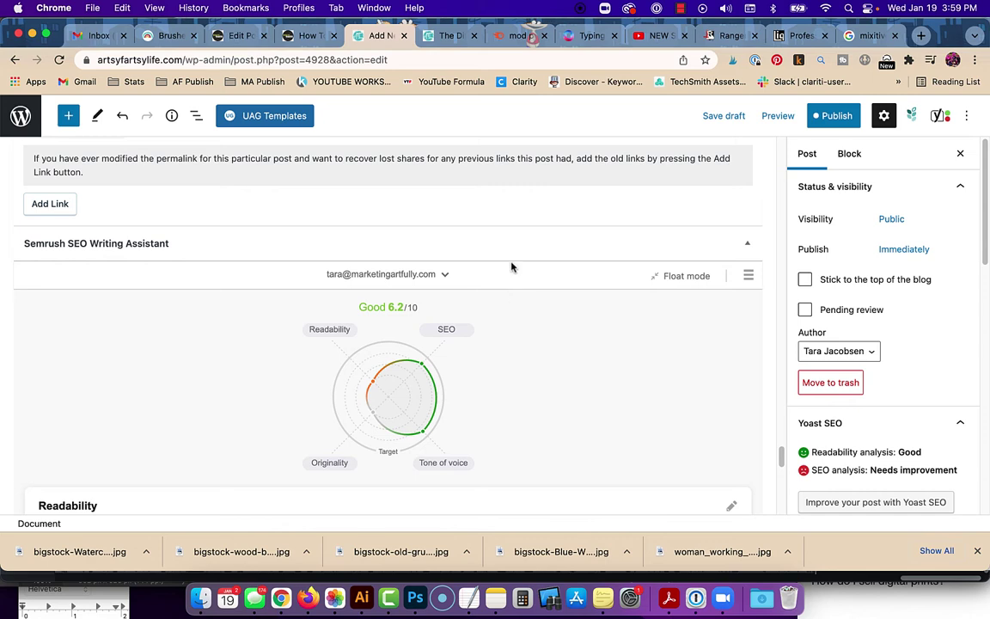
{"action": "left_click", "coordinate": [698, 284]}
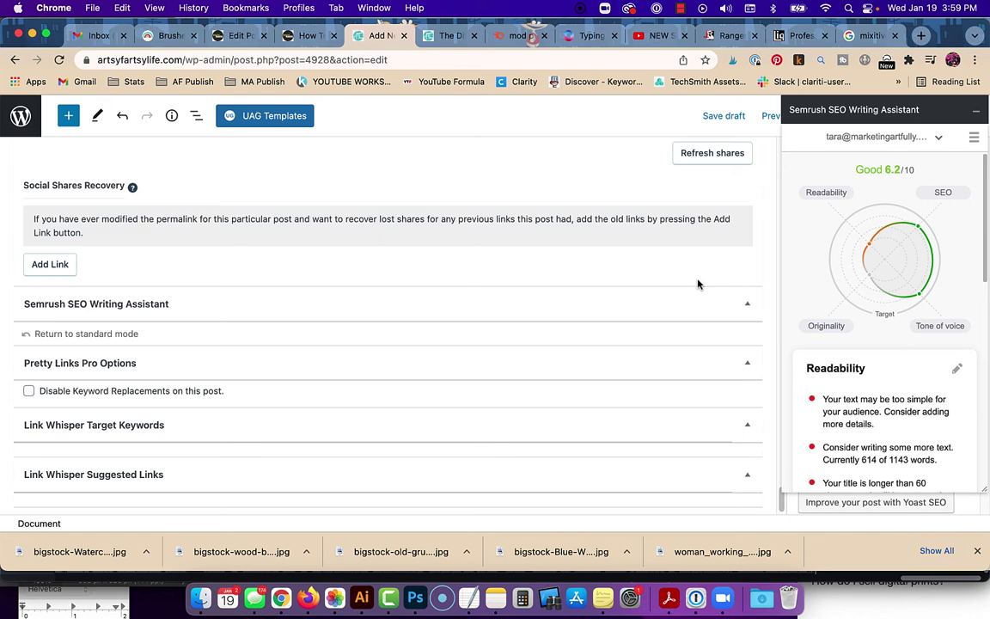
{"action": "left_click", "coordinate": [942, 192]}
{"action": "scroll", "coordinate": [911, 327], "scroll_direction": "down", "scroll_amount": 5}
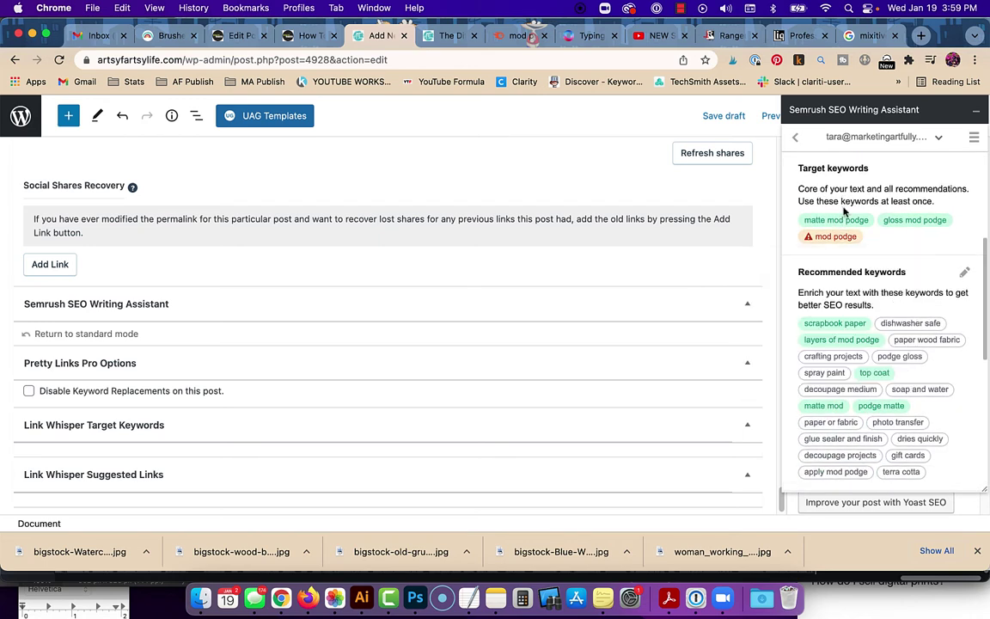
{"action": "mouse_move", "coordinate": [840, 235]}
{"action": "scroll", "coordinate": [896, 297], "scroll_direction": "down", "scroll_amount": 5}
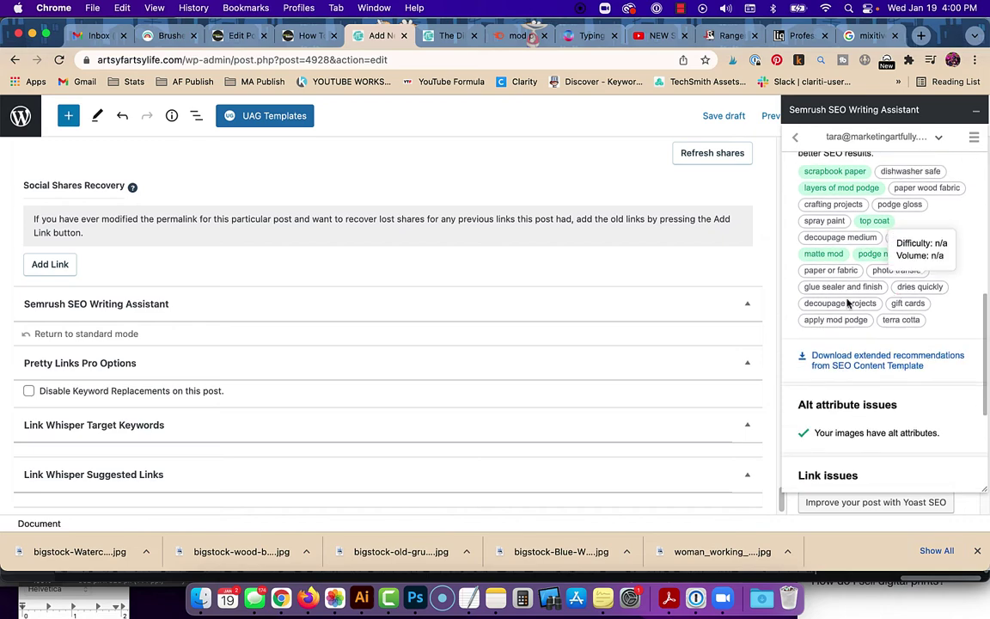
Compare the post's introduction, table of contents and "What Is Mod Podge?" section with the recommended keywords to find places for missing ones.
{"action": "scroll", "coordinate": [268, 178], "scroll_direction": "up", "scroll_amount": 20}
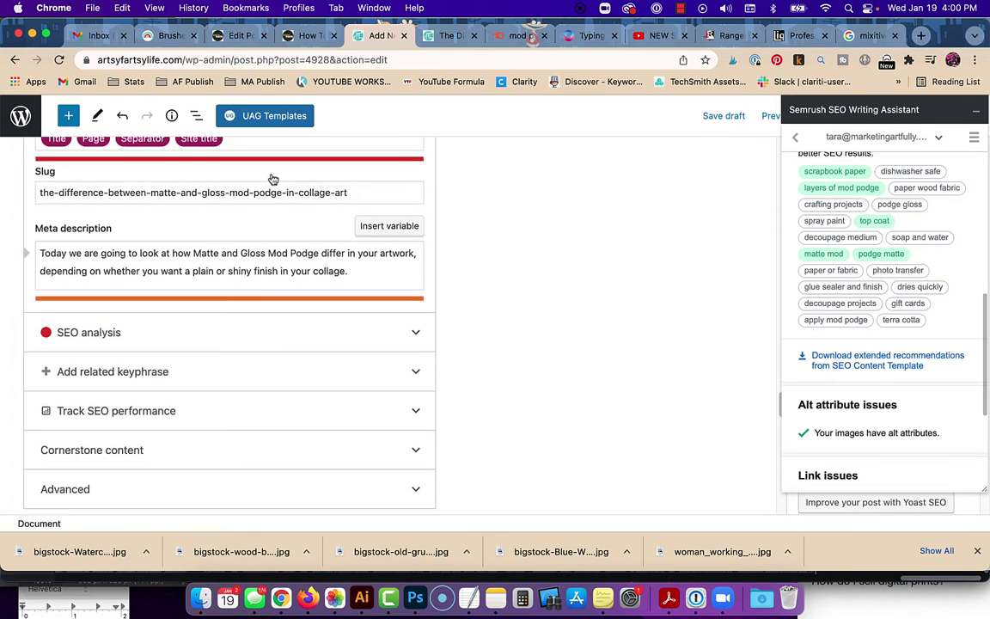
{"action": "scroll", "coordinate": [271, 173], "scroll_direction": "up", "scroll_amount": 20}
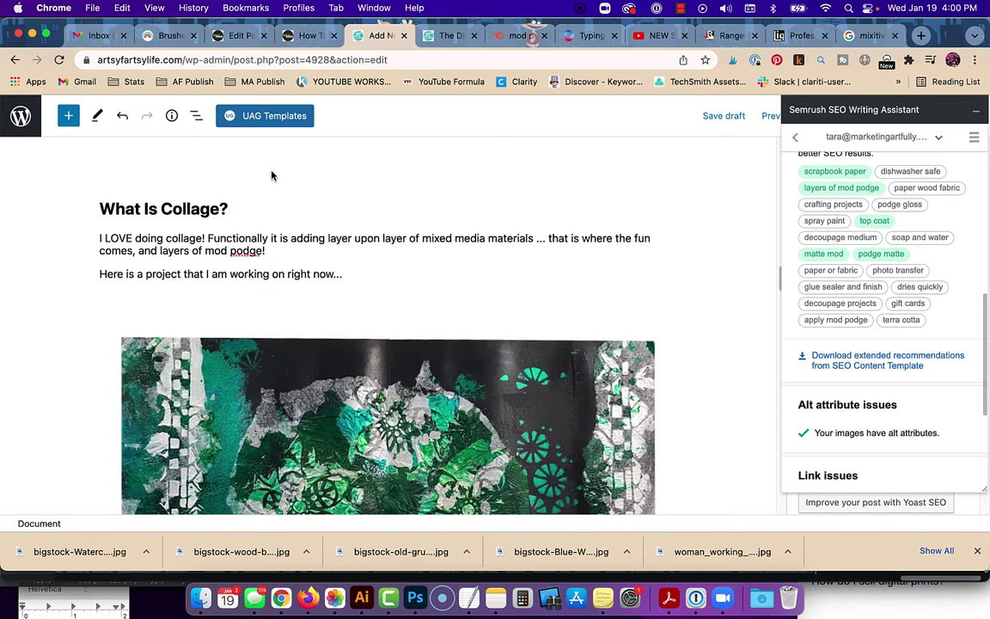
{"action": "scroll", "coordinate": [272, 175], "scroll_direction": "up", "scroll_amount": 20}
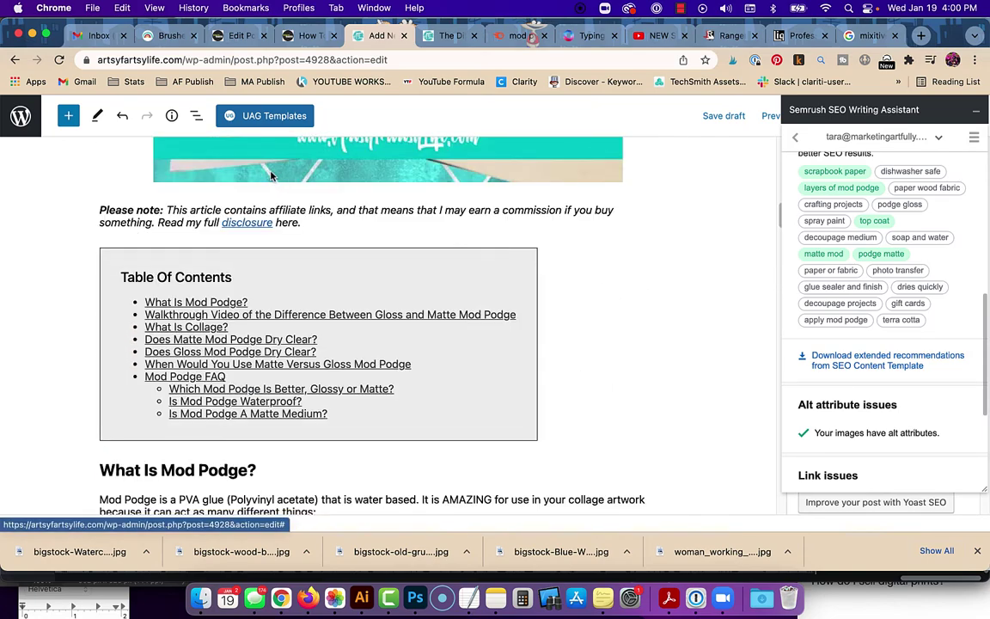
{"action": "scroll", "coordinate": [270, 175], "scroll_direction": "up", "scroll_amount": 15}
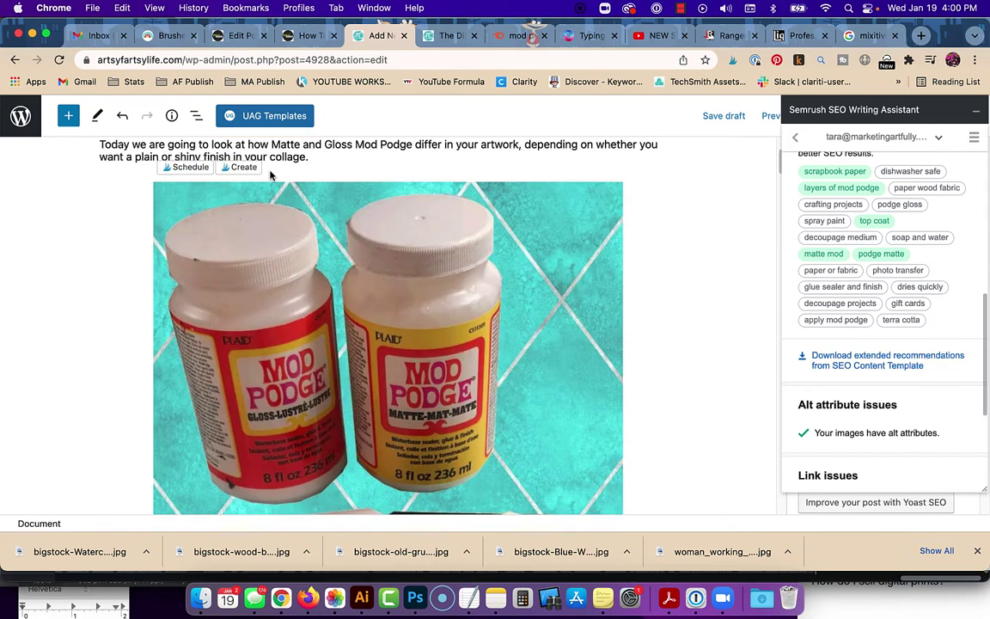
{"action": "scroll", "coordinate": [270, 171], "scroll_direction": "down", "scroll_amount": 4}
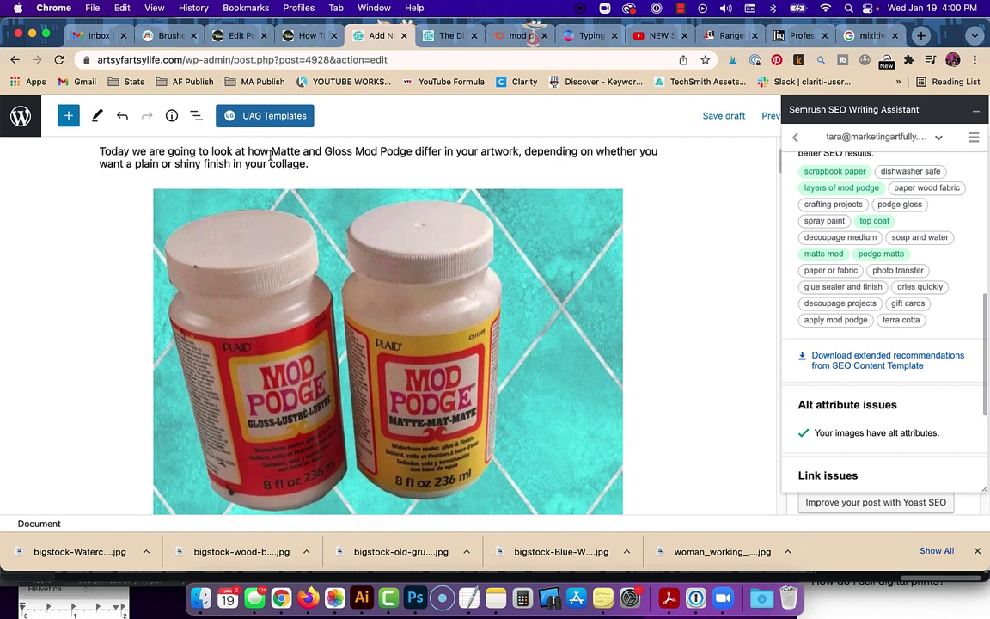
{"action": "scroll", "coordinate": [271, 155], "scroll_direction": "down", "scroll_amount": 2}
{"action": "scroll", "coordinate": [270, 160], "scroll_direction": "down", "scroll_amount": 10}
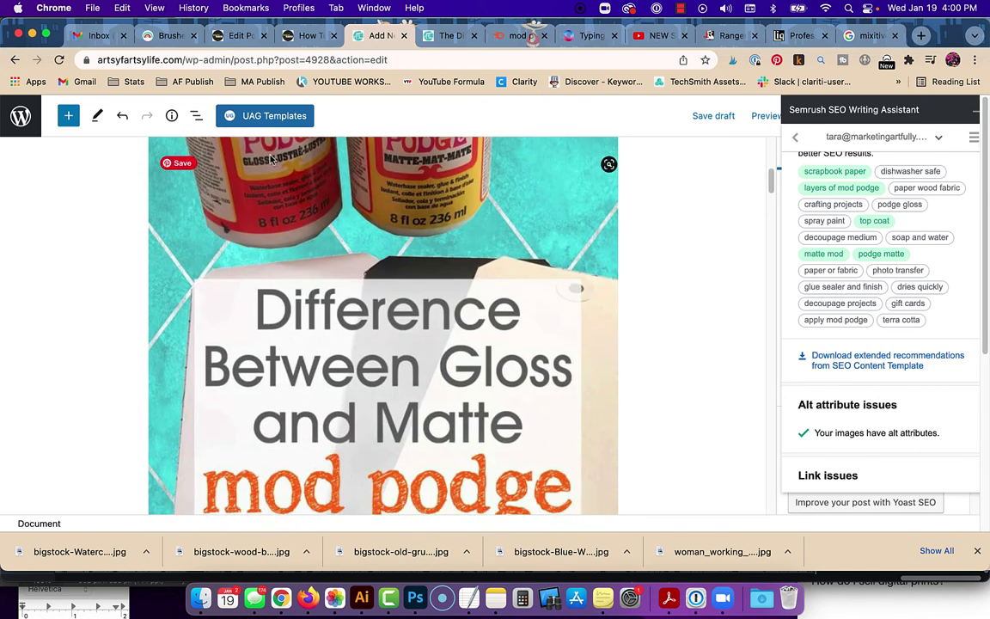
{"action": "scroll", "coordinate": [270, 159], "scroll_direction": "down", "scroll_amount": 6}
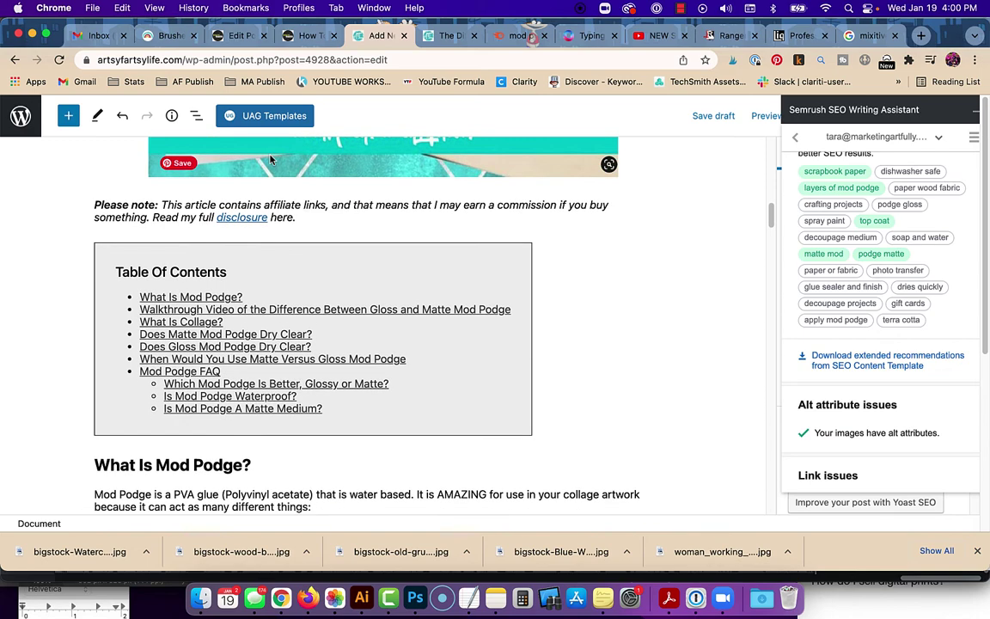
{"action": "scroll", "coordinate": [269, 160], "scroll_direction": "down", "scroll_amount": 7}
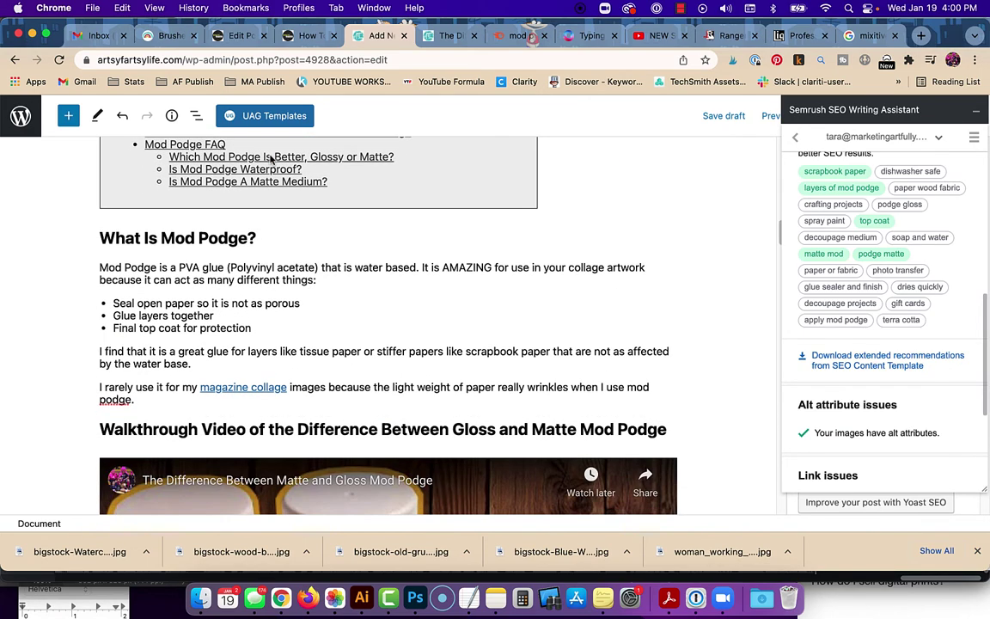
{"action": "scroll", "coordinate": [269, 159], "scroll_direction": "down", "scroll_amount": 1}
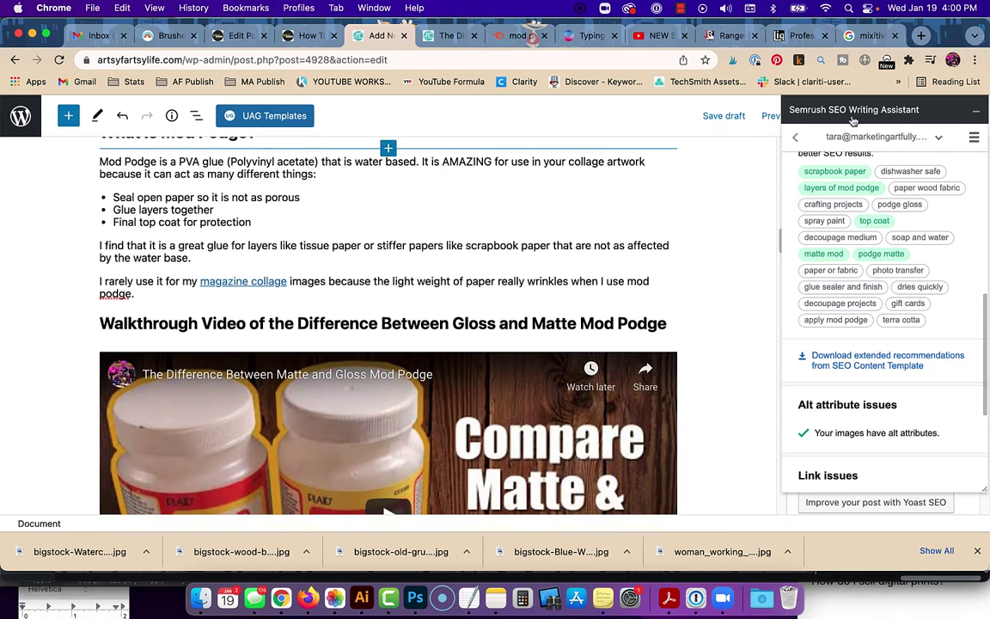
{"action": "mouse_move", "coordinate": [914, 175]}
{"action": "mouse_move", "coordinate": [906, 197]}
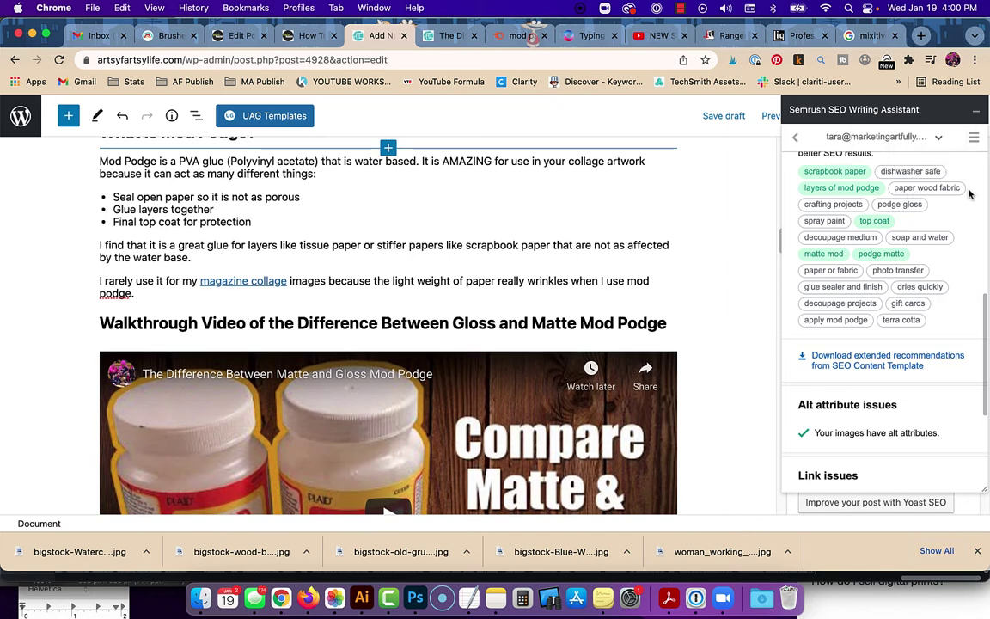
{"action": "mouse_move", "coordinate": [834, 213]}
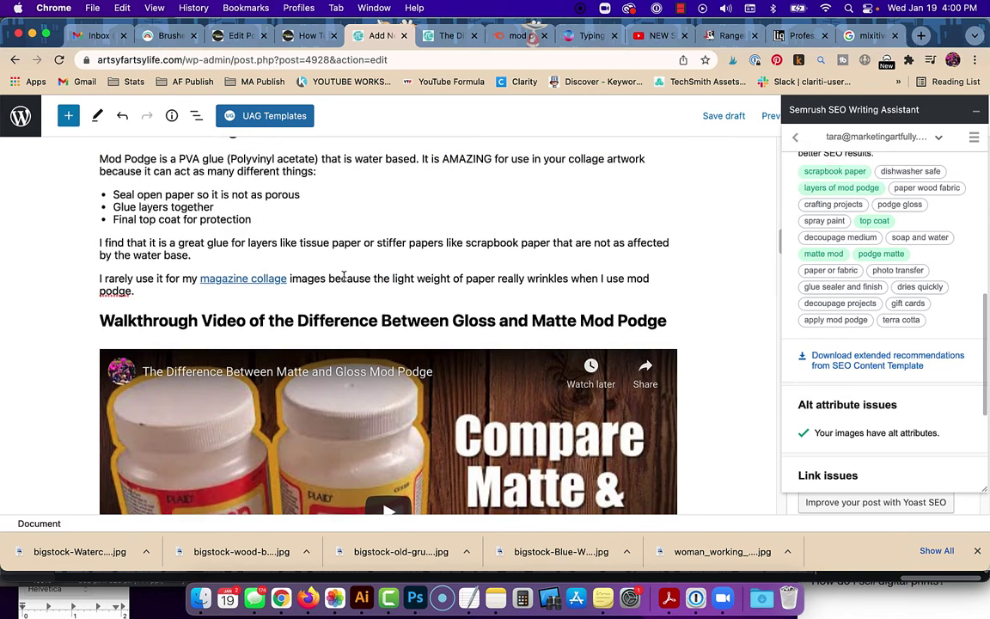
Add "For crafting projects like my decorative boxes I used matte because it didn't need to be shiny." at the end of the glossy-or-matte FAQ answer.
{"action": "scroll", "coordinate": [344, 280], "scroll_direction": "up", "scroll_amount": 1}
{"action": "scroll", "coordinate": [344, 279], "scroll_direction": "down", "scroll_amount": 15}
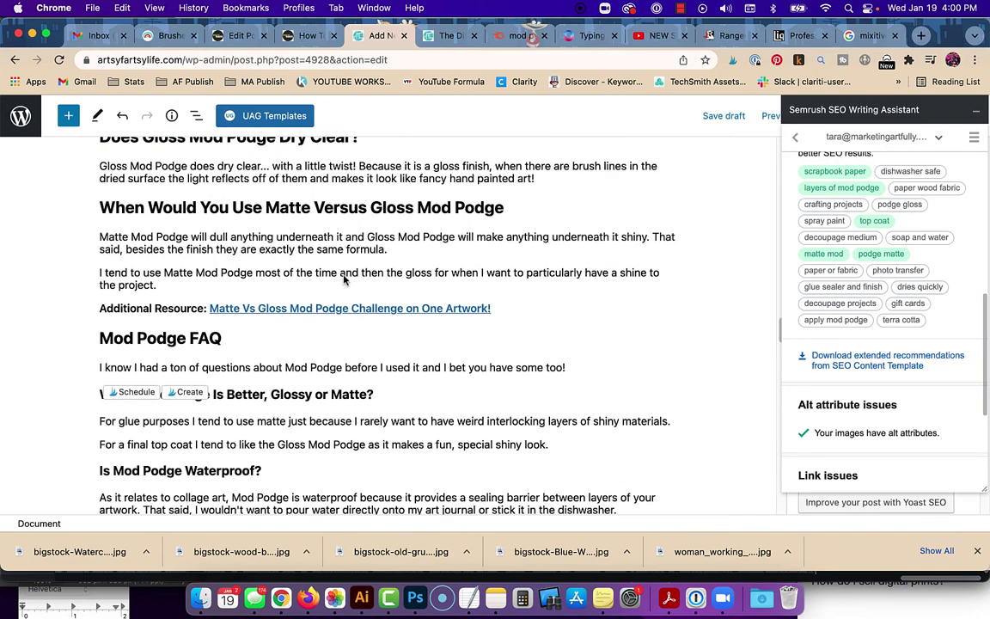
{"action": "scroll", "coordinate": [349, 245], "scroll_direction": "down", "scroll_amount": 1}
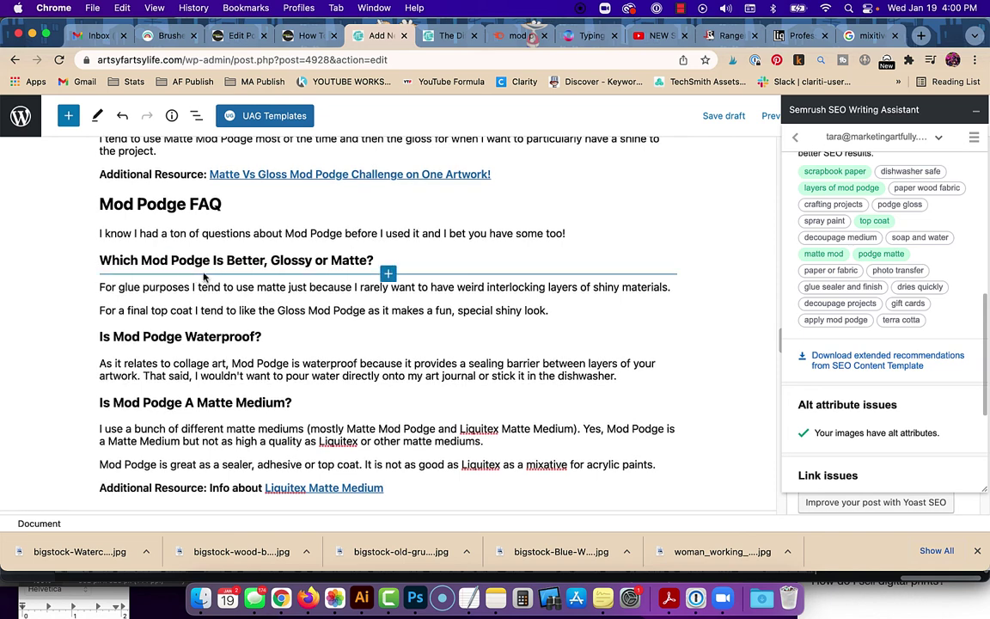
{"action": "left_click", "coordinate": [557, 312]}
{"action": "key", "text": "Return"}
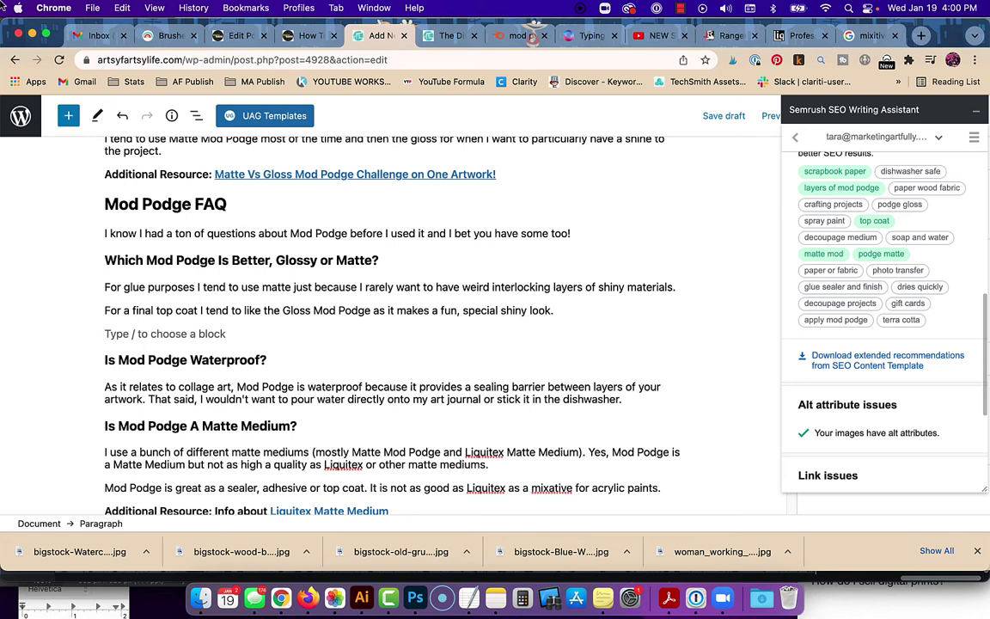
{"action": "type", "text": "For cra"}
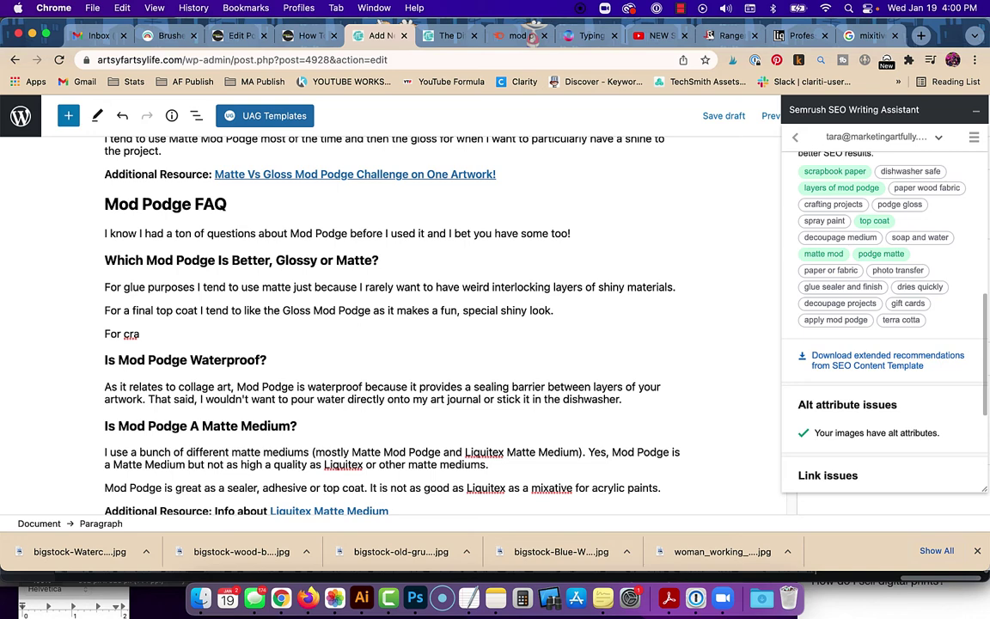
{"action": "type", "text": "fting p"}
{"action": "type", "text": "rojects like my decora"}
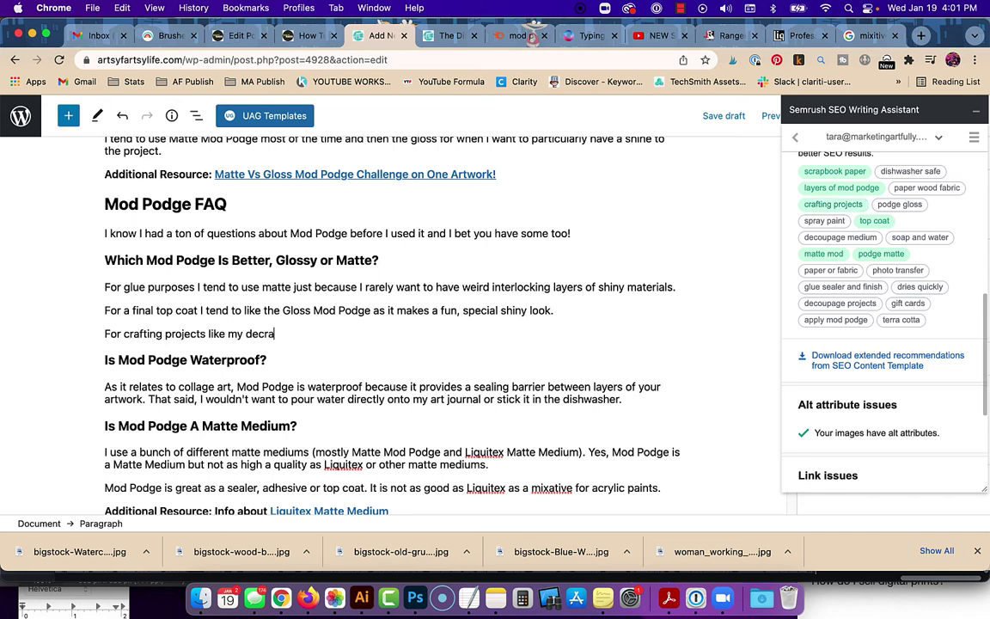
{"action": "type", "text": "tive"}
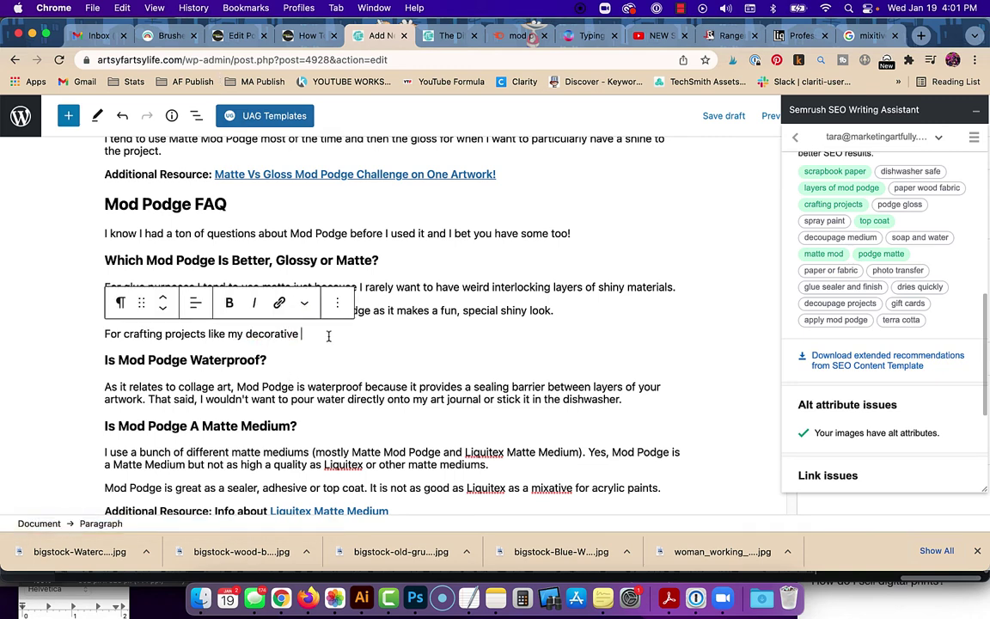
{"action": "type", "text": " boxes I "}
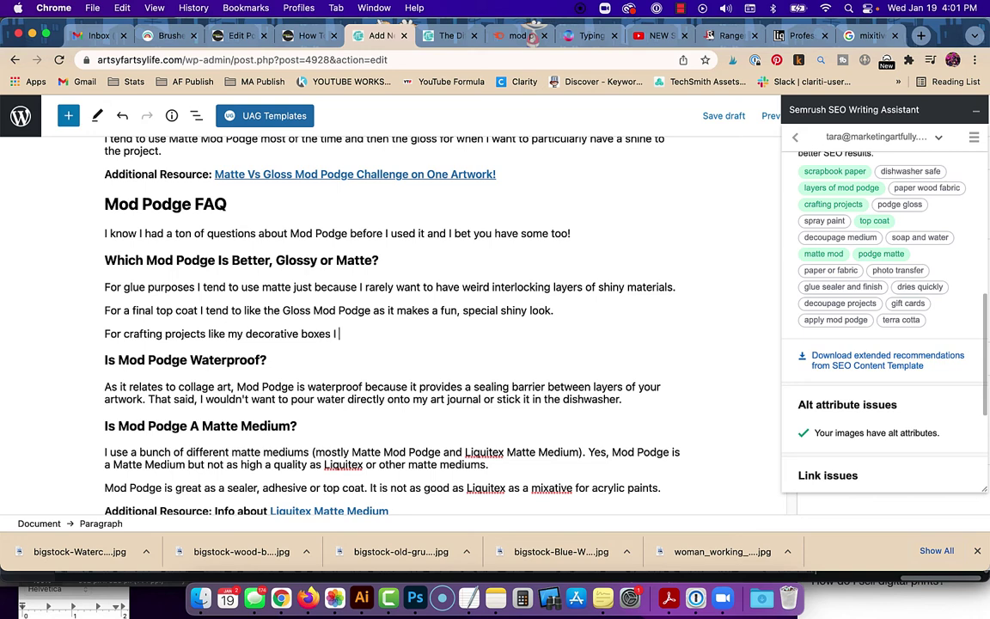
{"action": "type", "text": "used matte because it"}
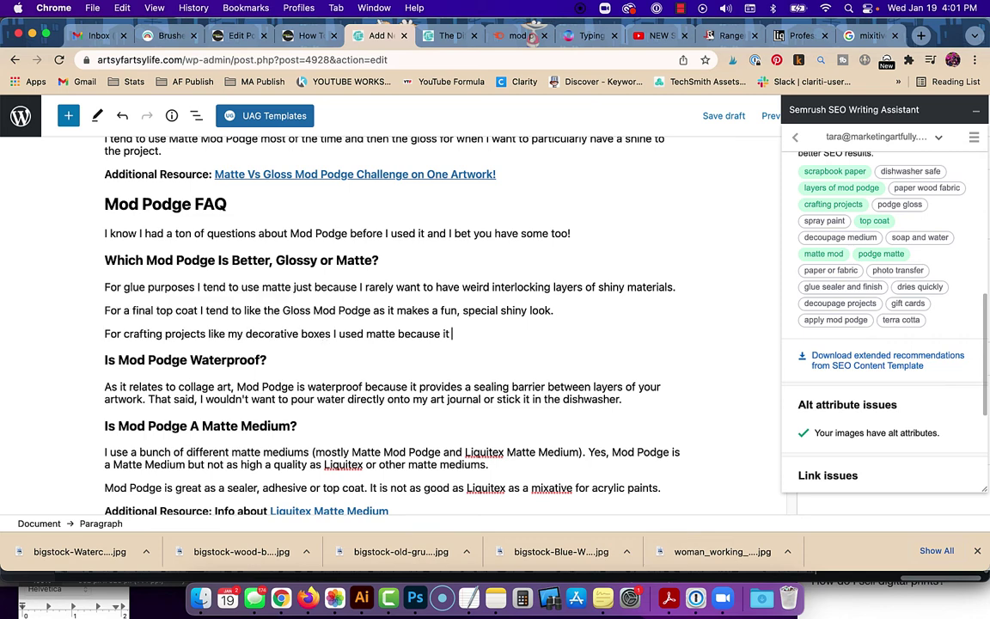
{"action": "type", "text": " didn't need to be shiny."}
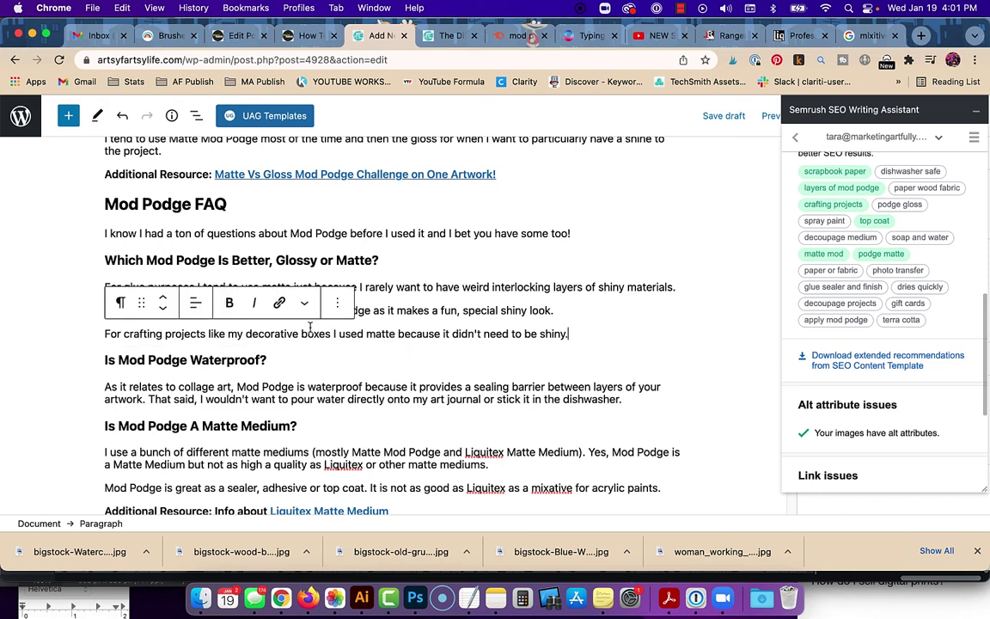
Link the words "decorative boxes" in the new paragraph to the site's existing "How To Make Decorative Stora..." post, found by searching for "decorative".
{"action": "left_click_drag", "start_coordinate": [331, 334], "coordinate": [249, 335]}
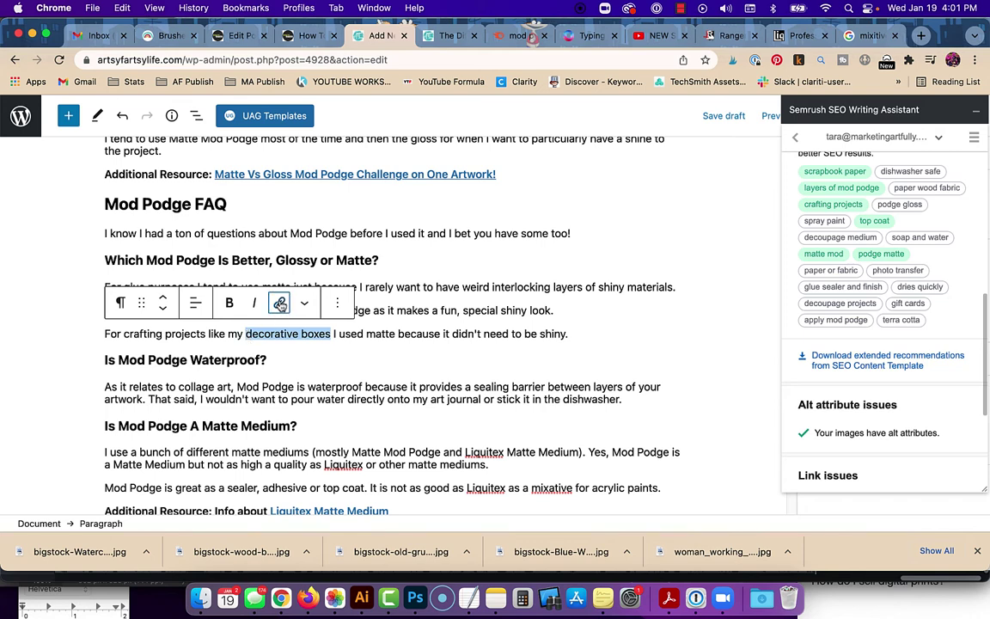
{"action": "key", "text": "super+k"}
{"action": "type", "text": "d"}
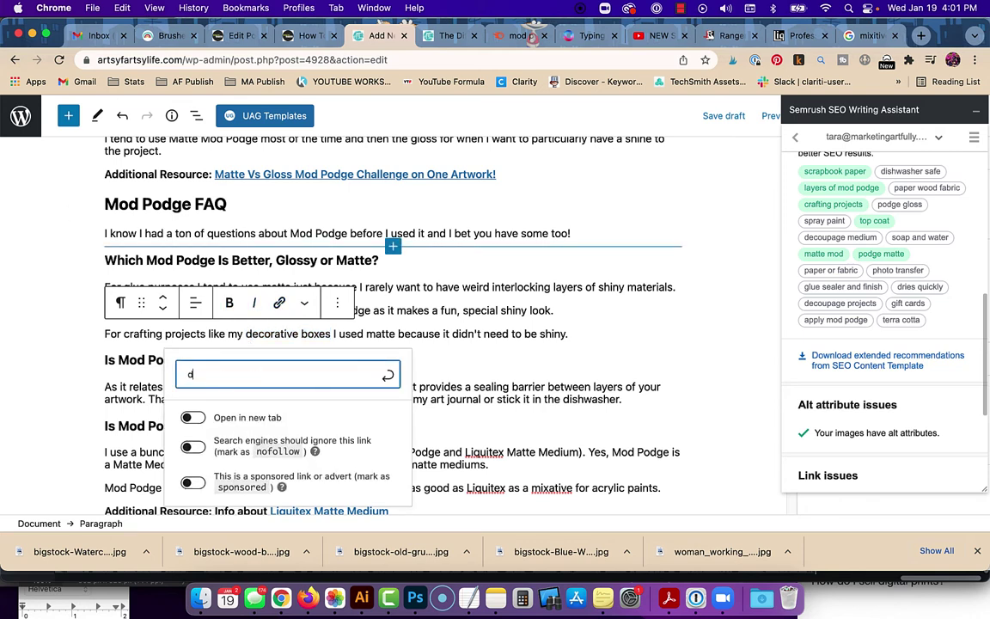
{"action": "type", "text": "ecora"}
{"action": "key", "text": "BackSpace"}
{"action": "key", "text": "BackSpace"}
{"action": "type", "text": "orative"}
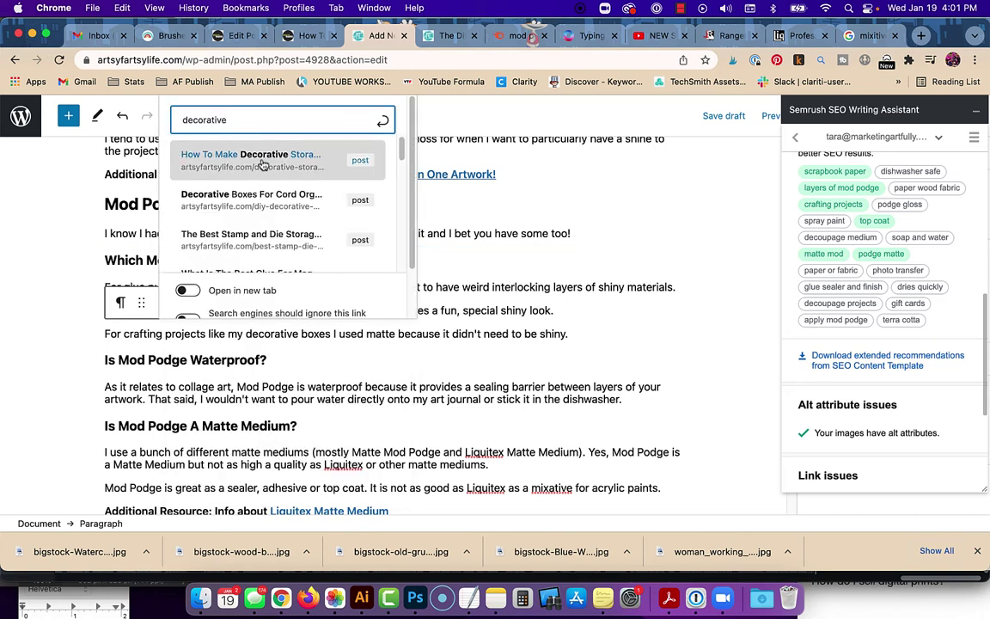
{"action": "left_click", "coordinate": [262, 162]}
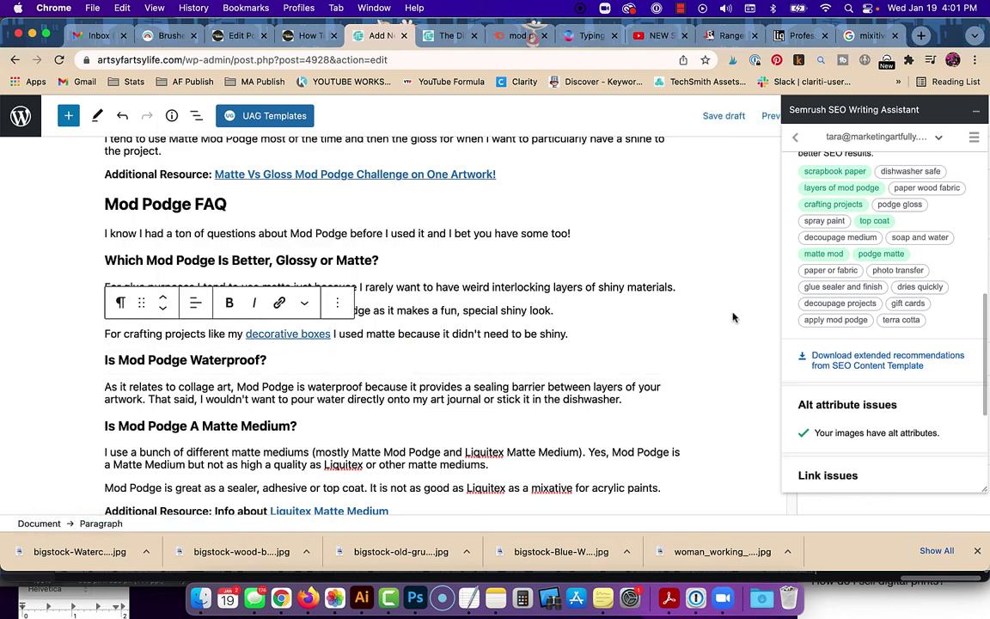
Select the phrase "sealer, adhesive or top coat" in the "Is Mod Podge A Matte Medium?" answer.
{"action": "mouse_move", "coordinate": [815, 298]}
{"action": "scroll", "coordinate": [213, 359], "scroll_direction": "down", "scroll_amount": 3}
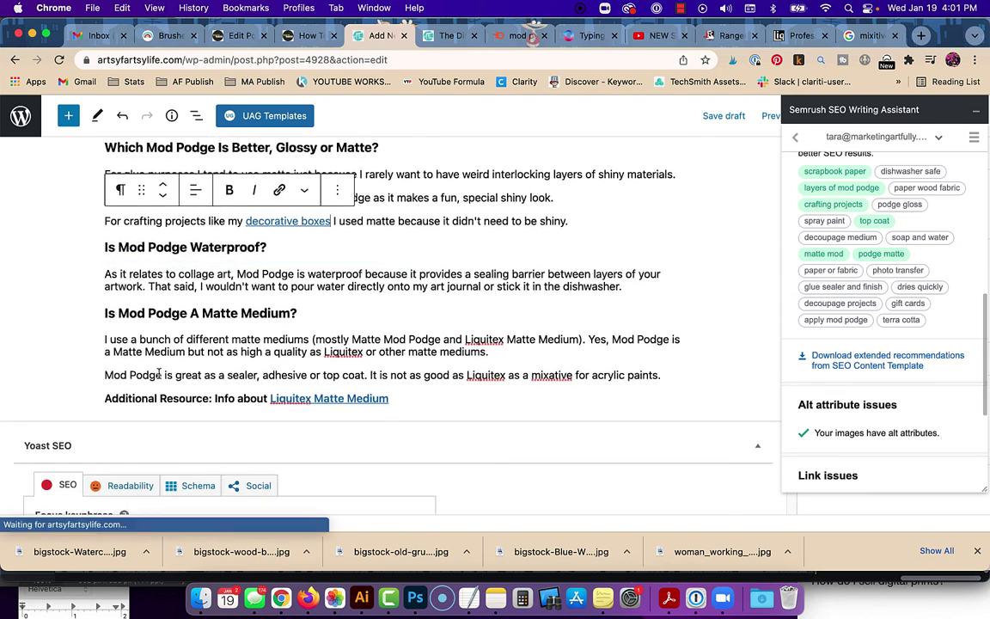
{"action": "left_click", "coordinate": [130, 374]}
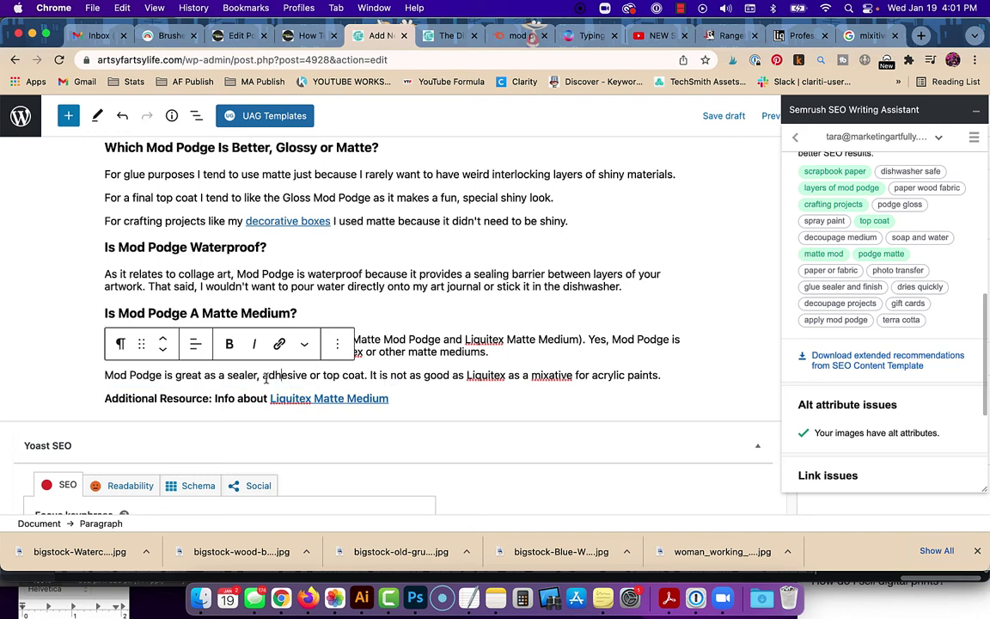
{"action": "left_click_drag", "start_coordinate": [228, 375], "coordinate": [361, 375]}
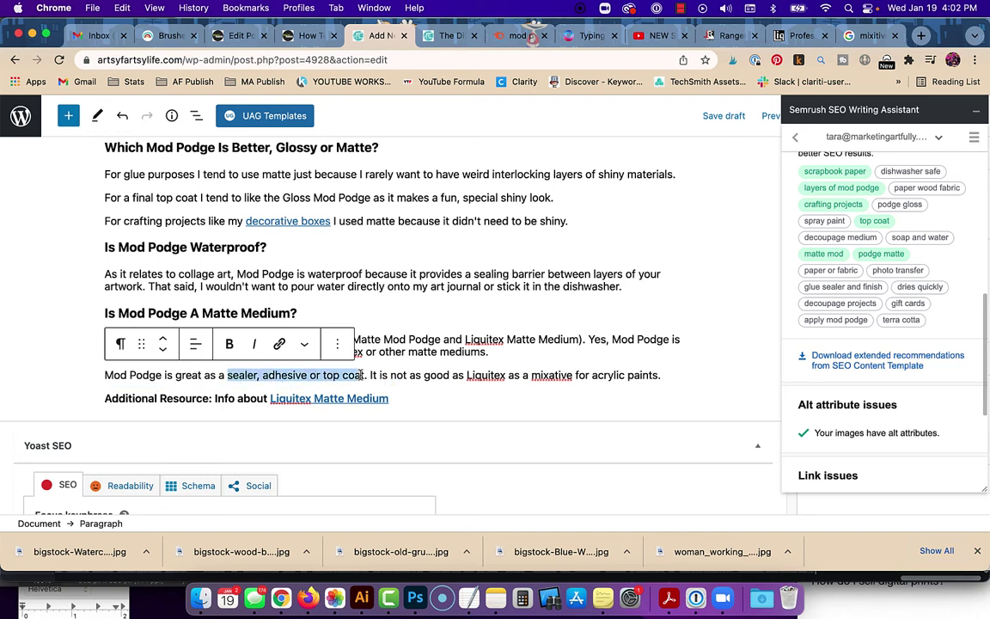